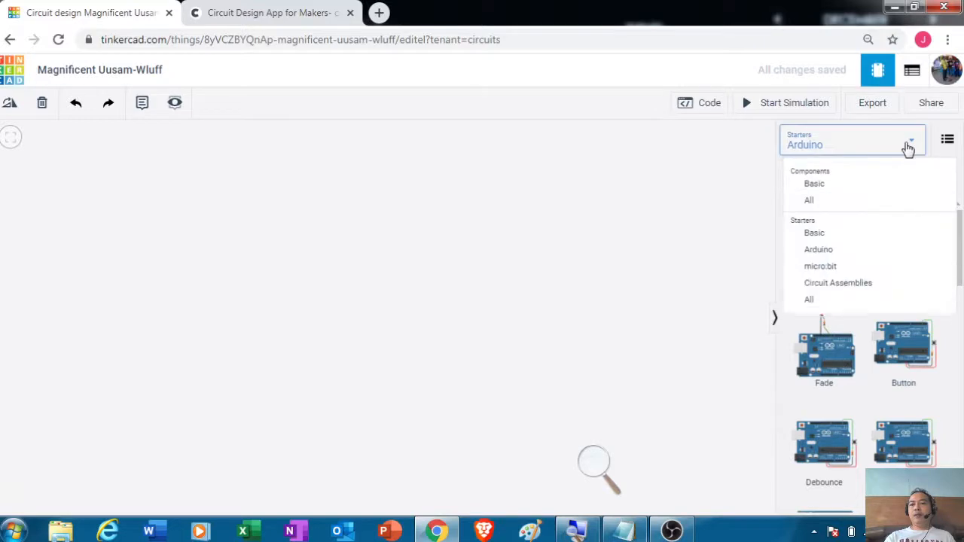
- List the Arduino starter circuits in the component library and set the screen magnification to 200%
{"action": "left_click", "coordinate": [908, 144]}
{"action": "left_click", "coordinate": [909, 144]}
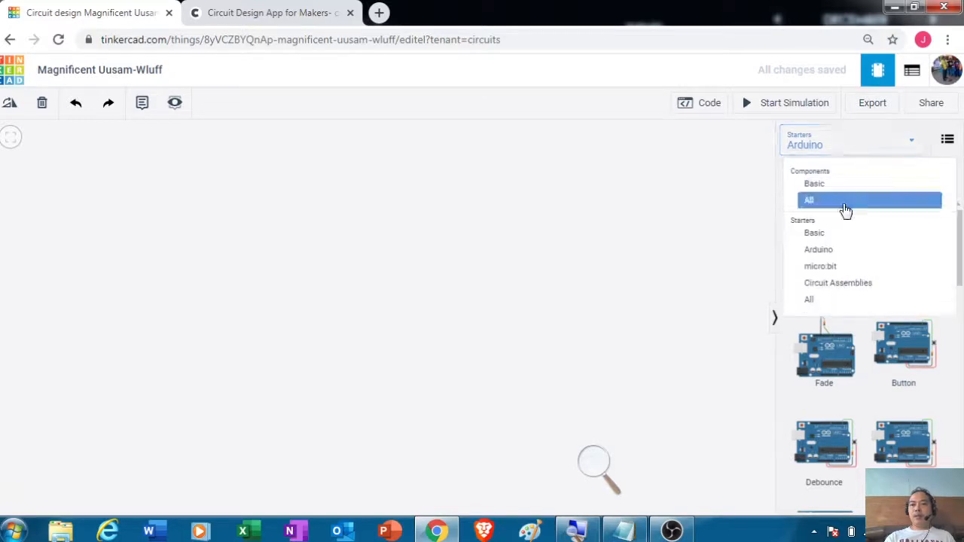
{"action": "left_click", "coordinate": [826, 256]}
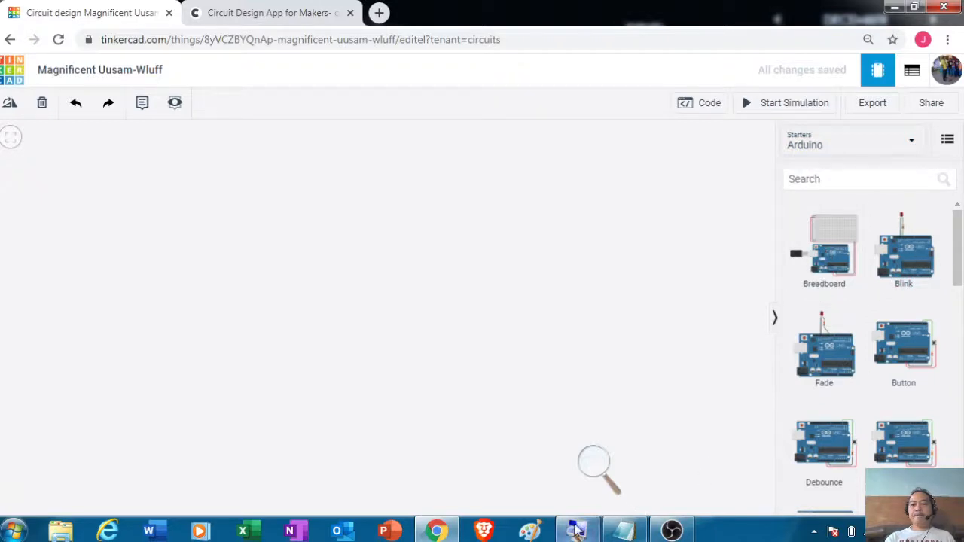
{"action": "left_click", "coordinate": [594, 461]}
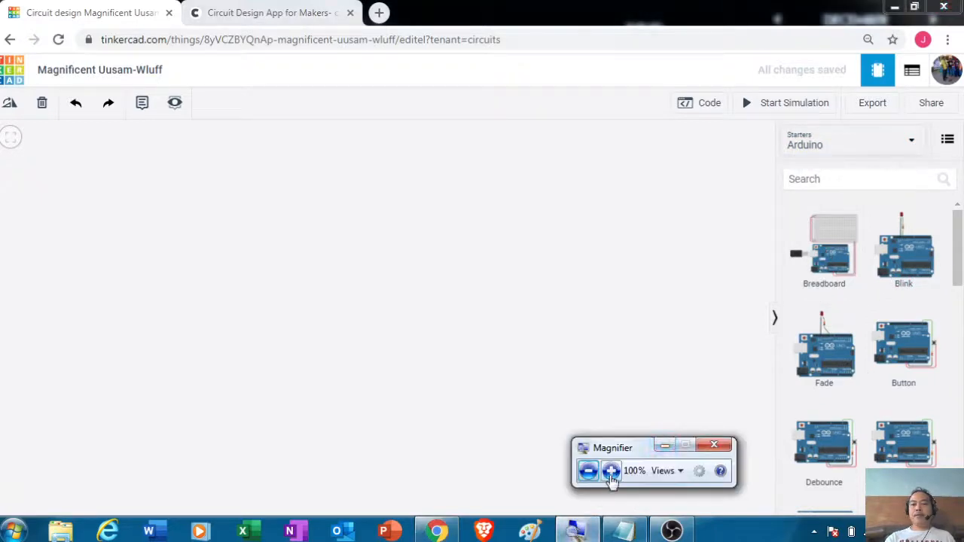
{"action": "left_click", "coordinate": [611, 471]}
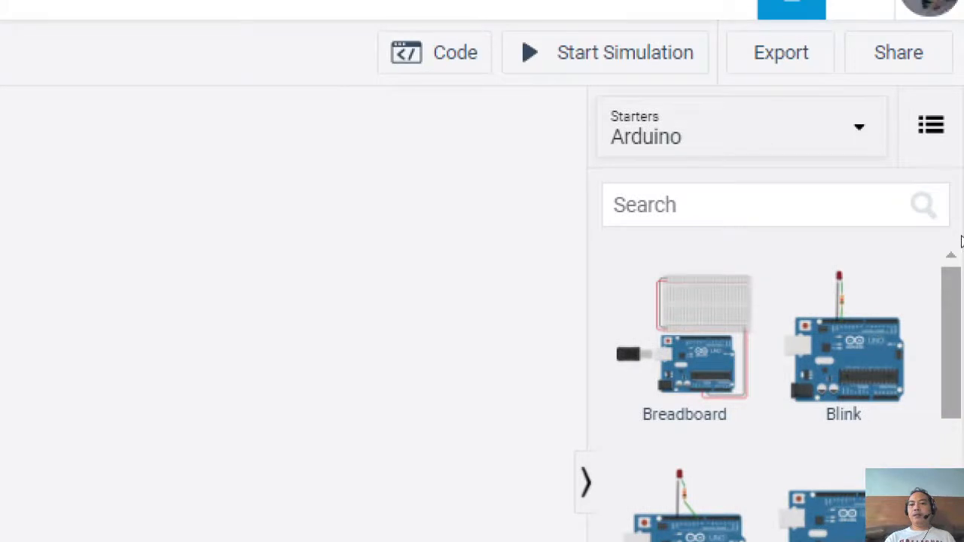
- Place the Analog Read Serial starter circuit on the empty workplane and return the screen magnification to 100%
{"action": "scroll", "coordinate": [961, 248], "scroll_direction": "down", "scroll_amount": 3}
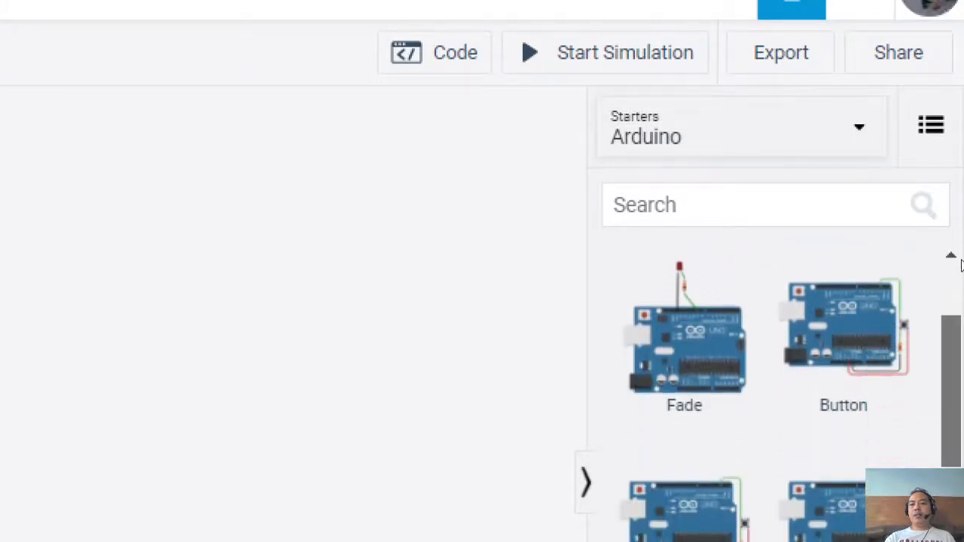
{"action": "scroll", "coordinate": [961, 272], "scroll_direction": "down", "scroll_amount": 2}
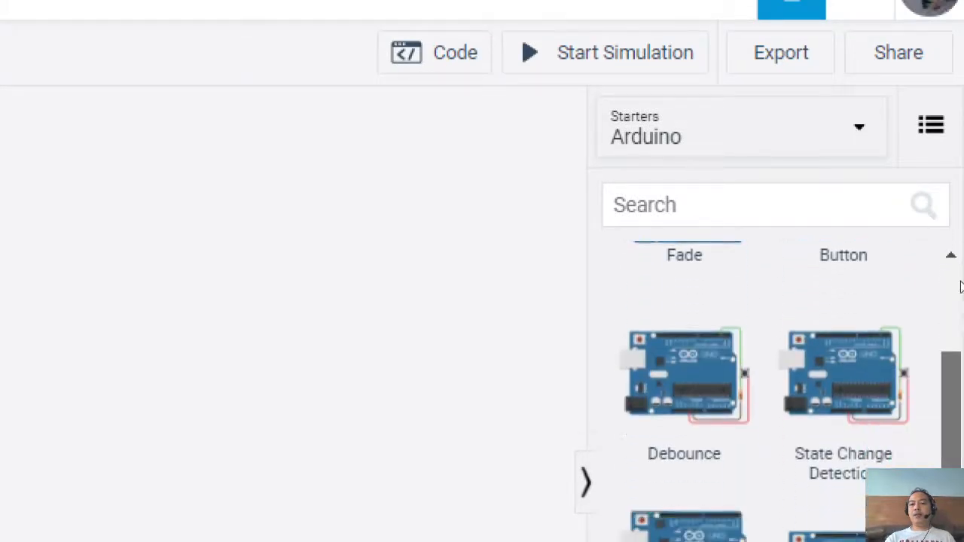
{"action": "scroll", "coordinate": [961, 286], "scroll_direction": "down", "scroll_amount": 4}
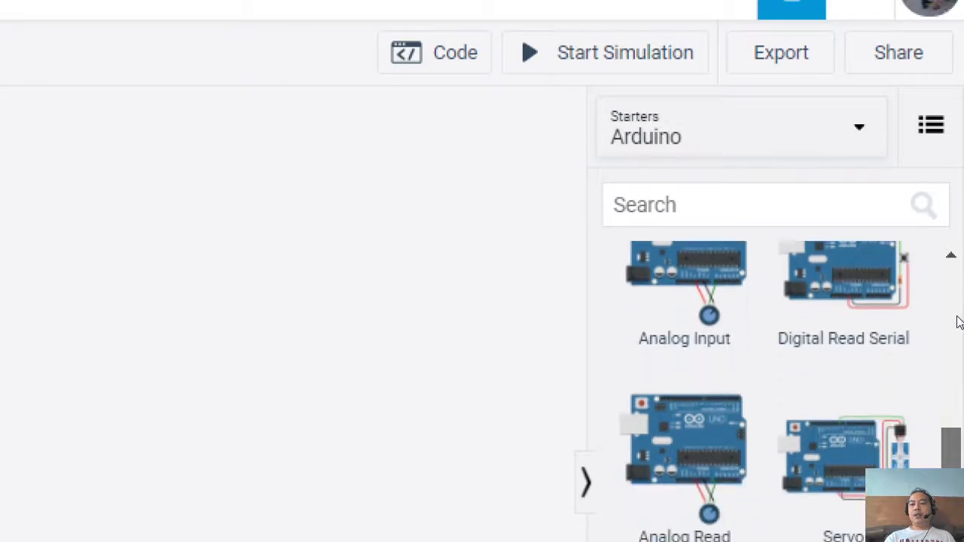
{"action": "scroll", "coordinate": [958, 322], "scroll_direction": "up", "scroll_amount": 1}
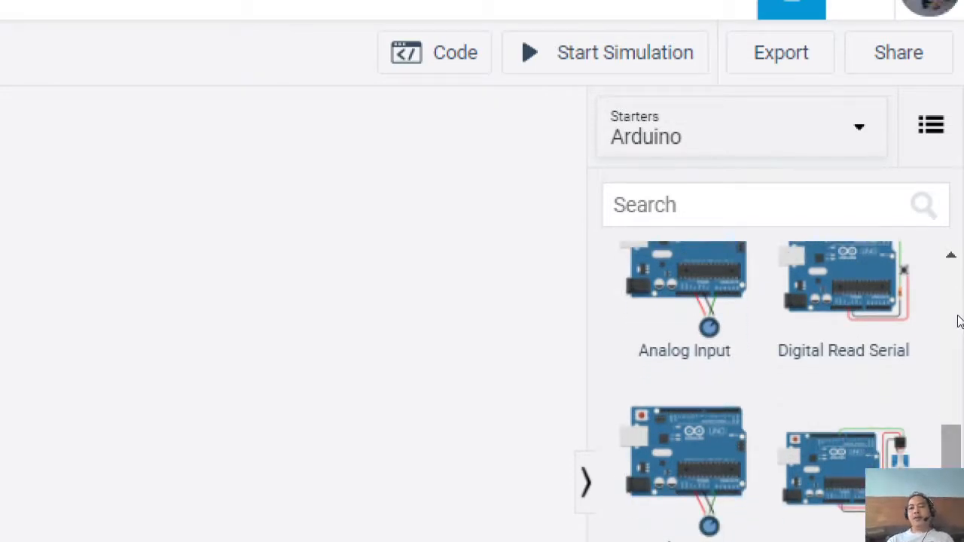
{"action": "scroll", "coordinate": [959, 312], "scroll_direction": "up", "scroll_amount": 5}
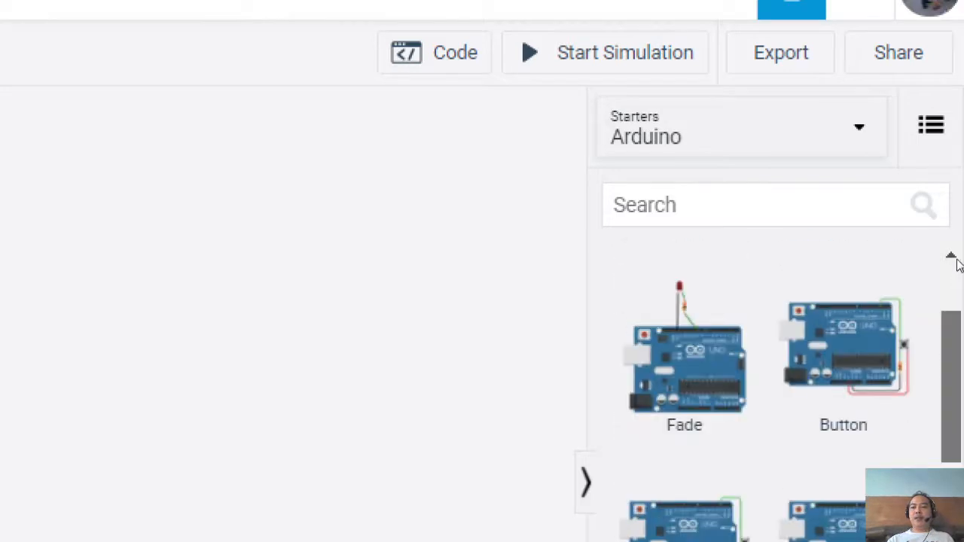
{"action": "left_click_drag", "start_coordinate": [958, 260], "coordinate": [960, 330]}
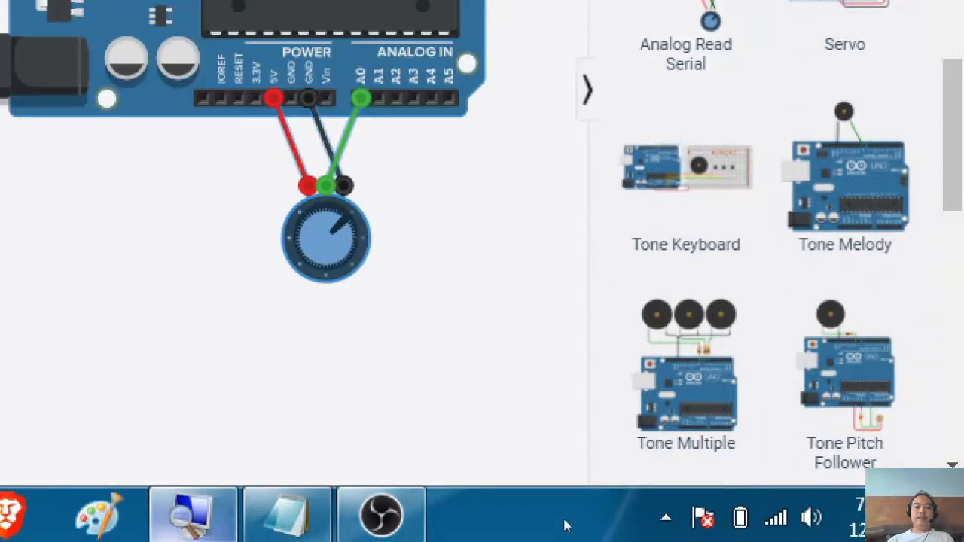
{"action": "left_click", "coordinate": [189, 520]}
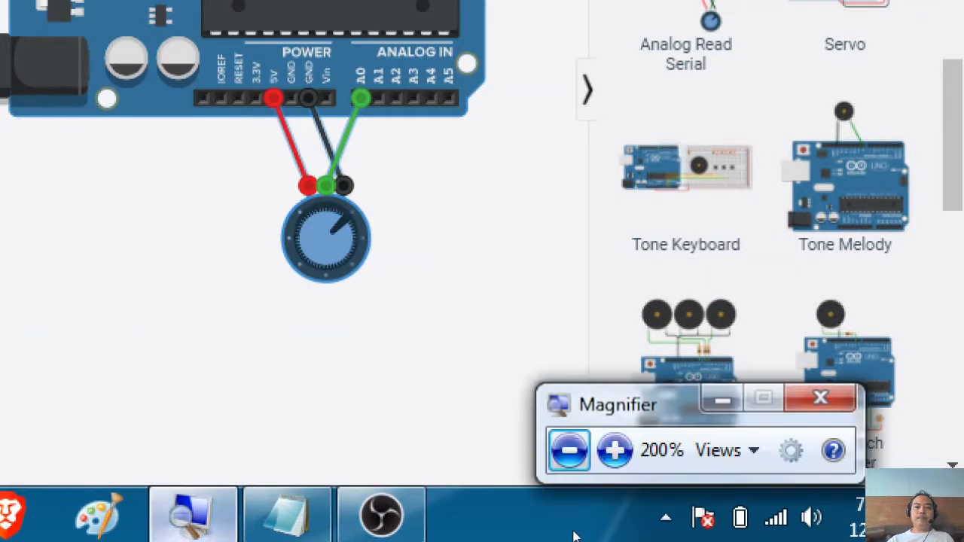
{"action": "left_click", "coordinate": [569, 451]}
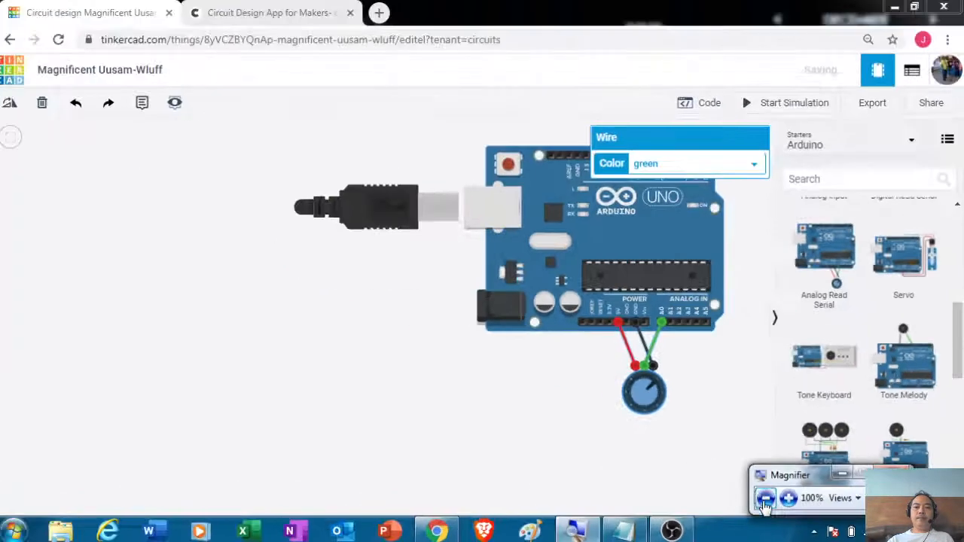
{"action": "left_click", "coordinate": [710, 367]}
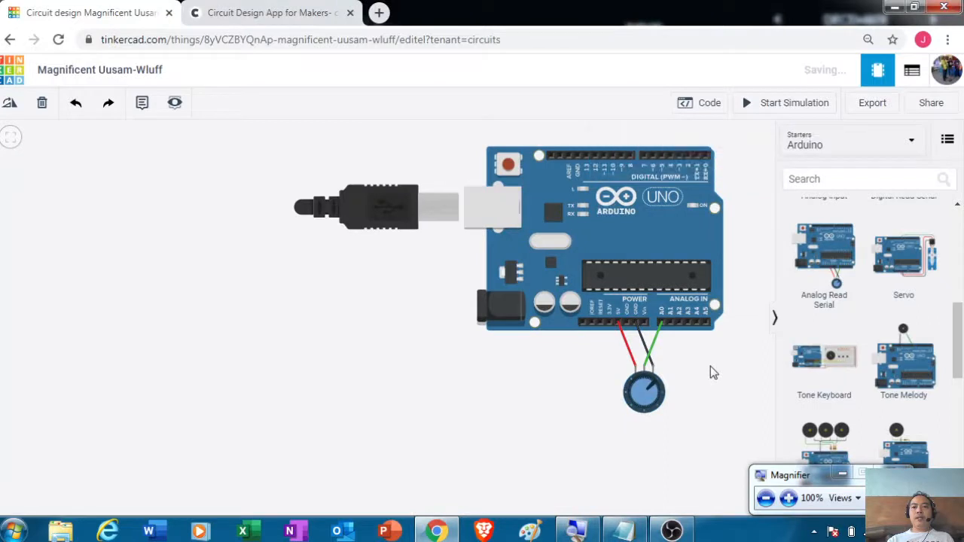
- Set the resistance of the potentiometer wired to the Arduino to 10 kΩ
{"action": "left_click_drag", "start_coordinate": [710, 367], "coordinate": [566, 392]}
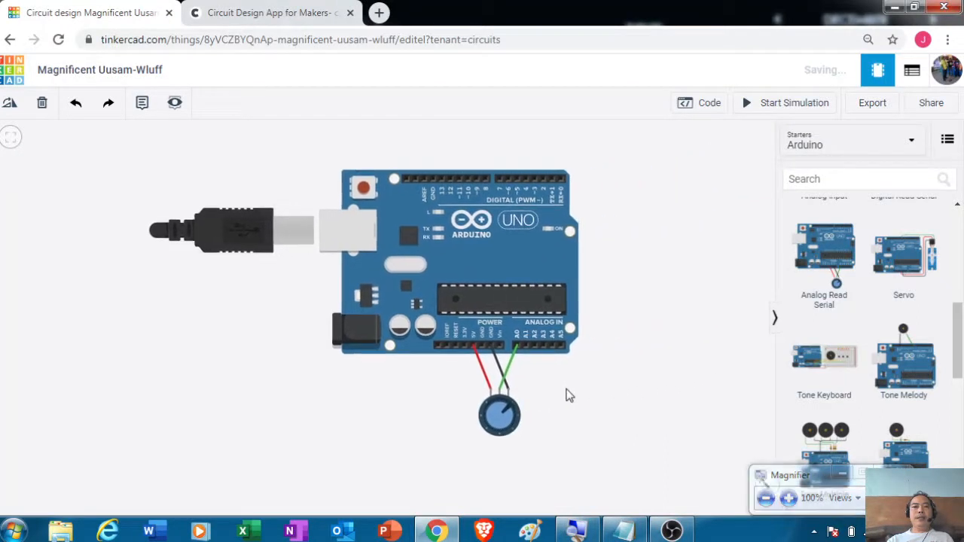
{"action": "scroll", "coordinate": [614, 404], "scroll_direction": "up", "scroll_amount": 3}
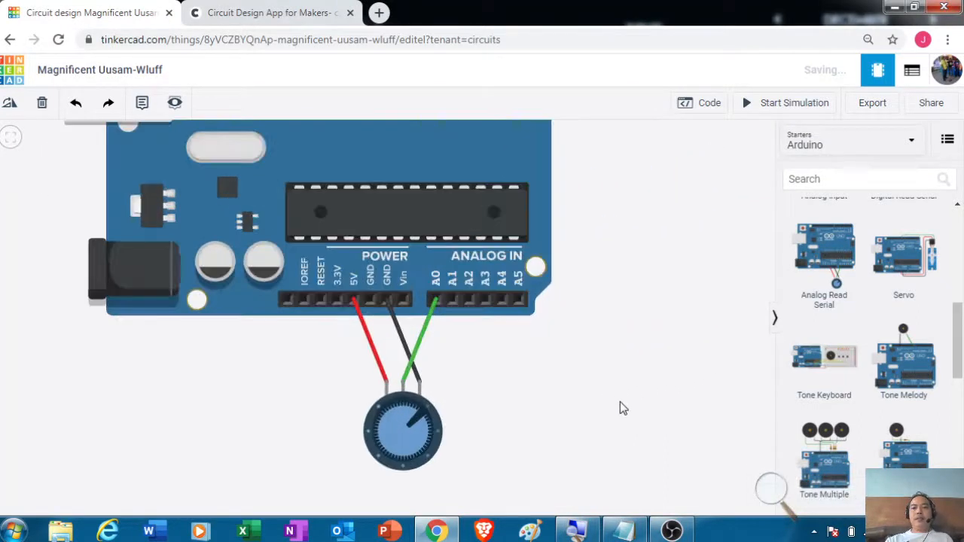
{"action": "scroll", "coordinate": [571, 409], "scroll_direction": "up", "scroll_amount": 2}
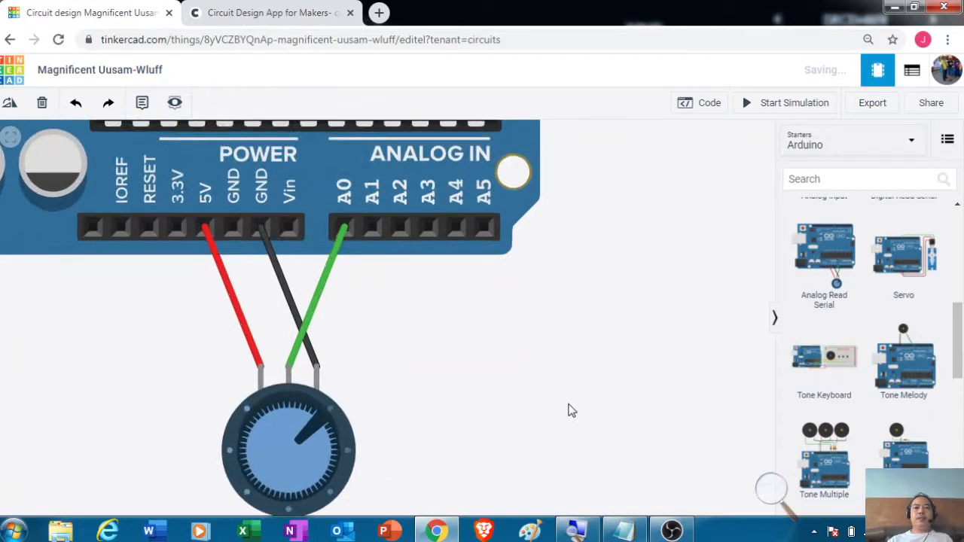
{"action": "left_click_drag", "start_coordinate": [441, 363], "coordinate": [395, 315]}
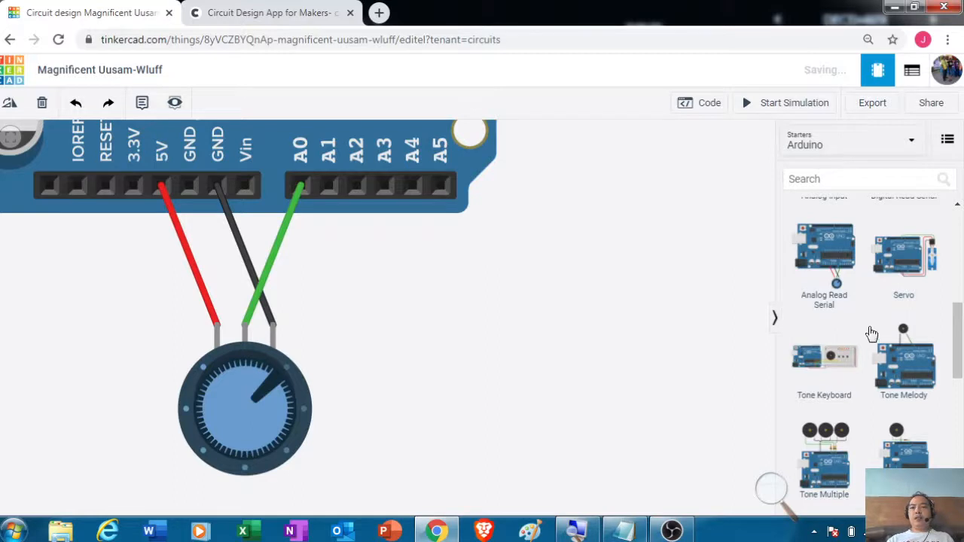
{"action": "left_click", "coordinate": [264, 422]}
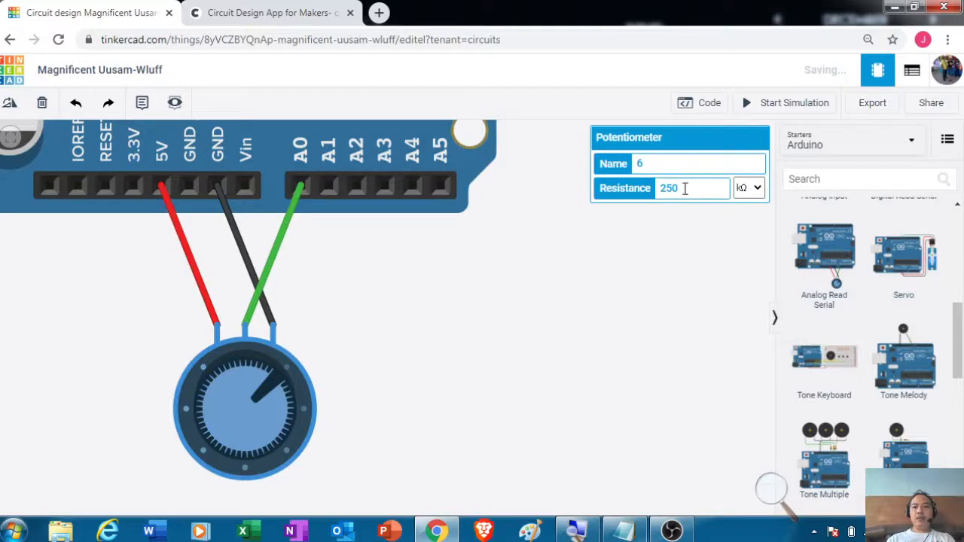
{"action": "left_click_drag", "start_coordinate": [681, 189], "coordinate": [622, 178]}
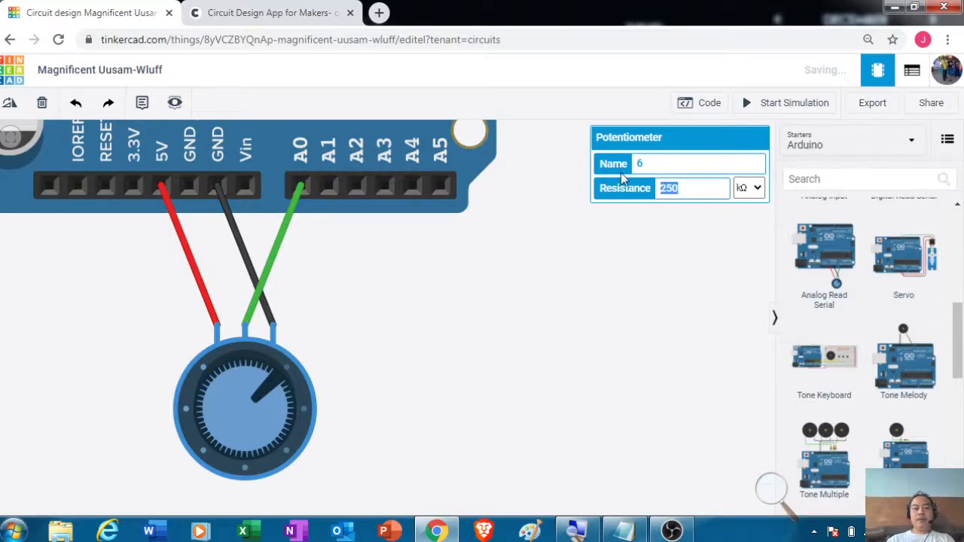
{"action": "type", "text": "10"}
{"action": "left_click", "coordinate": [562, 256]}
- Duplicate the potentiometer and position the copy in the free space to the right of the original
{"action": "left_click", "coordinate": [260, 403]}
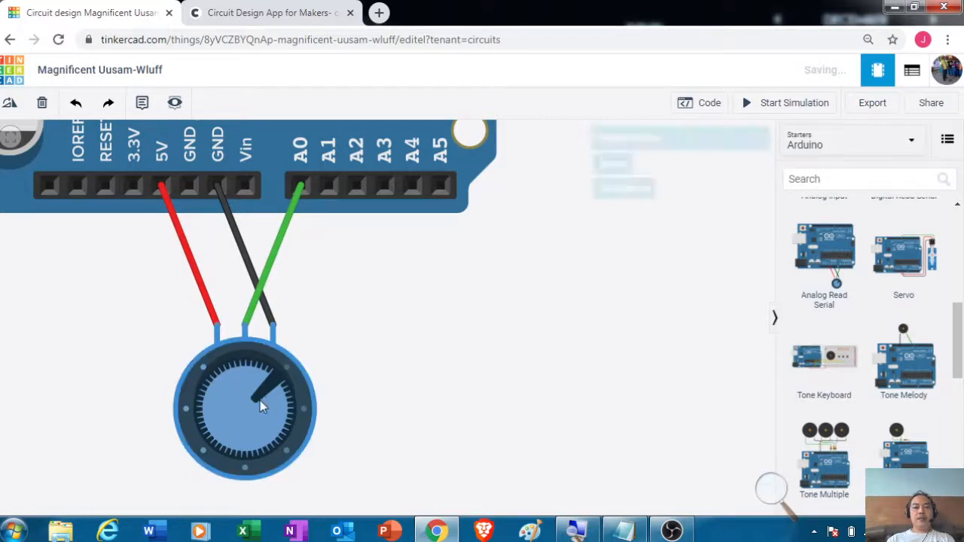
{"action": "key", "text": "ctrl+d"}
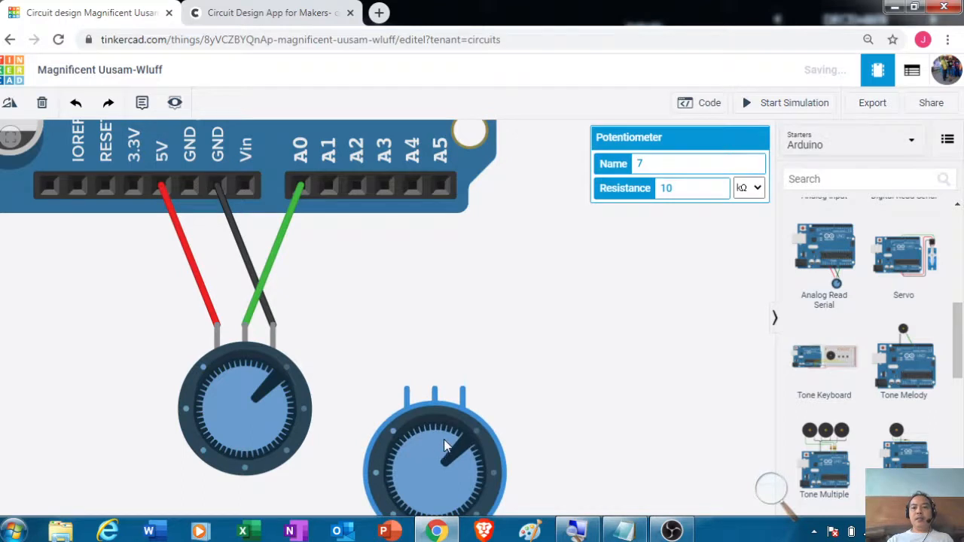
{"action": "left_click_drag", "start_coordinate": [445, 446], "coordinate": [585, 400]}
{"action": "left_click", "coordinate": [676, 343]}
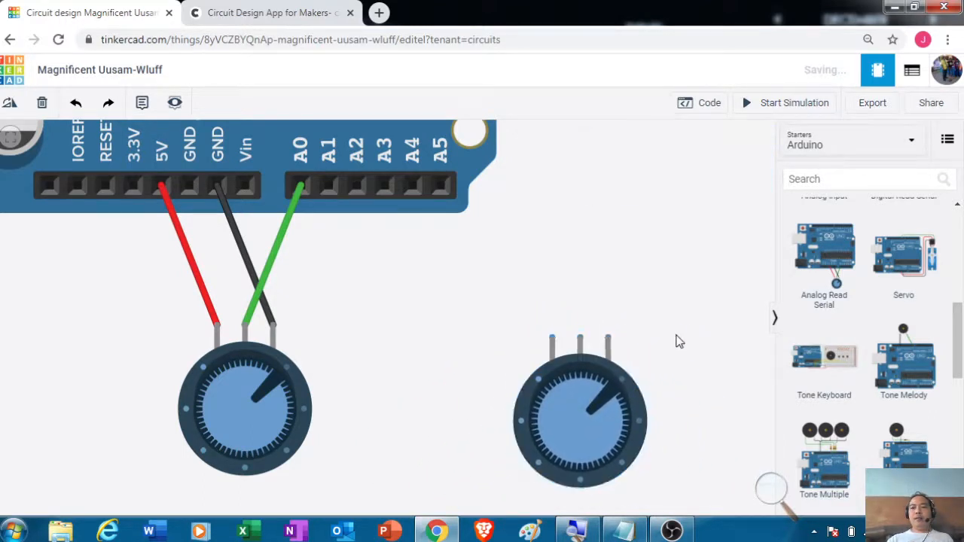
- Search the component library for a multimeter and place it directly above the second potentiometer
{"action": "left_click", "coordinate": [826, 177]}
{"action": "type", "text": "mult"}
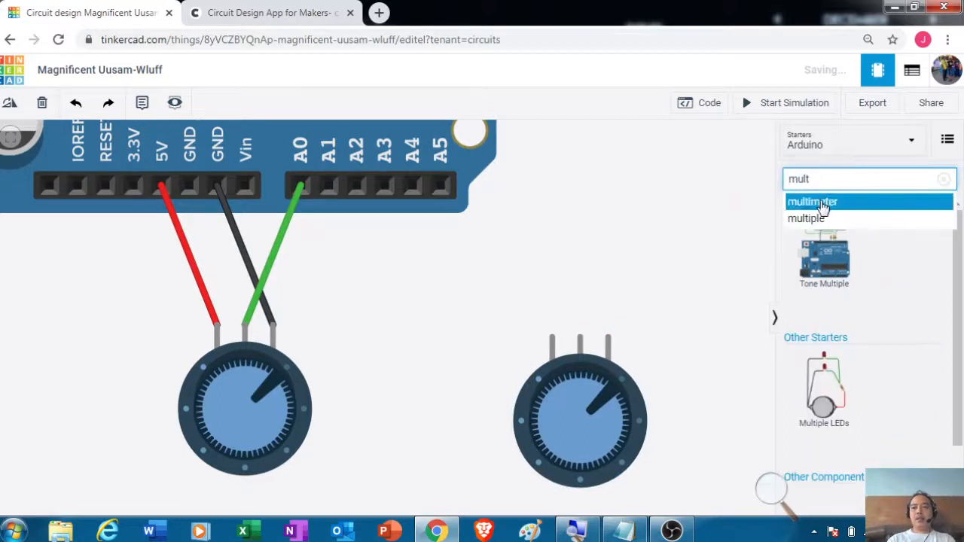
{"action": "left_click", "coordinate": [823, 202]}
{"action": "left_click_drag", "start_coordinate": [822, 291], "coordinate": [575, 295]}
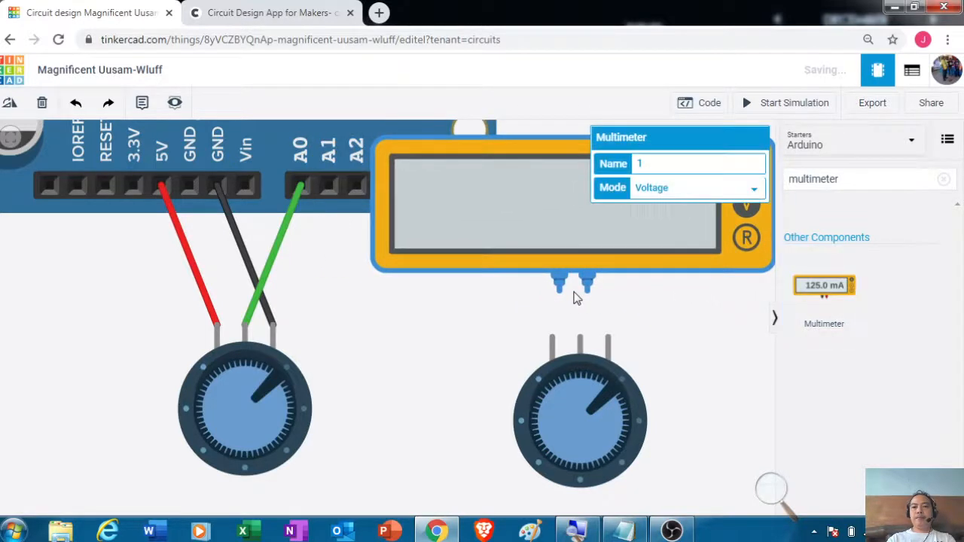
{"action": "left_click", "coordinate": [645, 305]}
{"action": "left_click_drag", "start_coordinate": [614, 221], "coordinate": [630, 217]}
{"action": "left_click", "coordinate": [641, 321]}
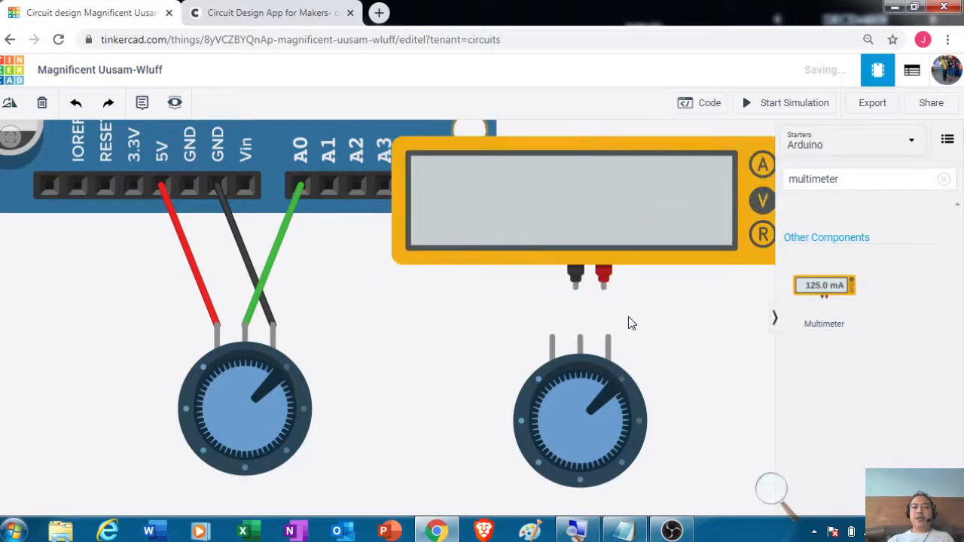
- Wire the multimeter's black lead to the second potentiometer's left outer terminal and the red lead to its right outer terminal
{"action": "left_click", "coordinate": [575, 294]}
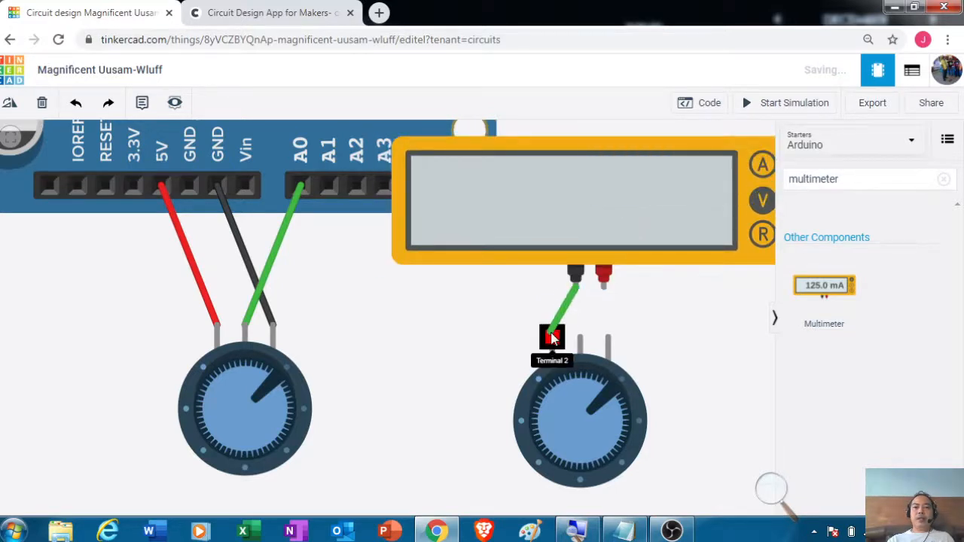
{"action": "left_click", "coordinate": [552, 336]}
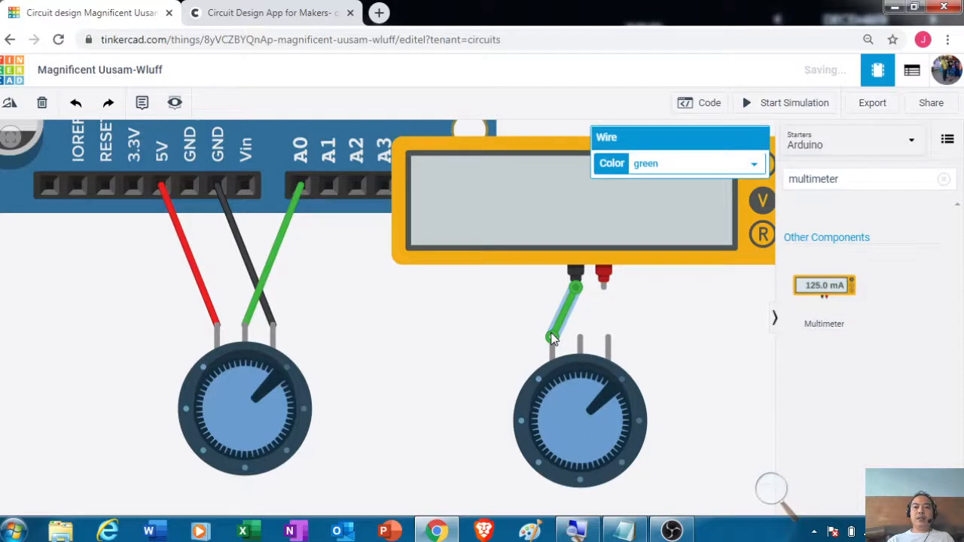
{"action": "left_click", "coordinate": [608, 289]}
{"action": "left_click", "coordinate": [608, 337]}
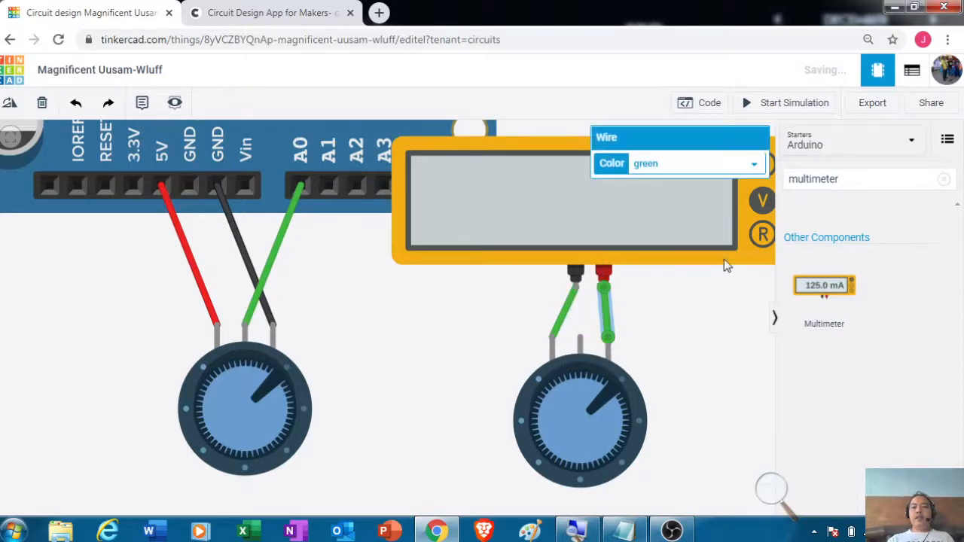
- Switch the multimeter's mode to resistance
{"action": "left_click", "coordinate": [759, 238]}
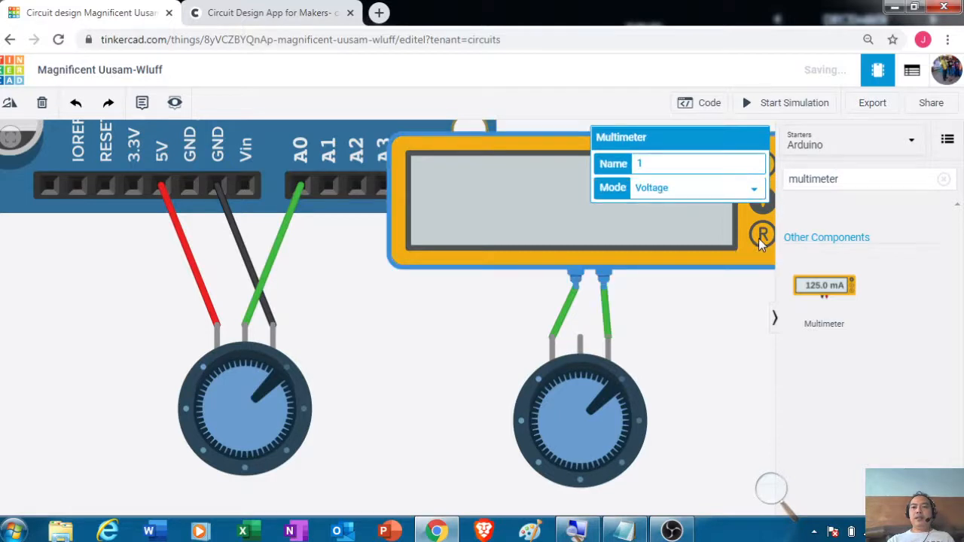
{"action": "left_click", "coordinate": [753, 188]}
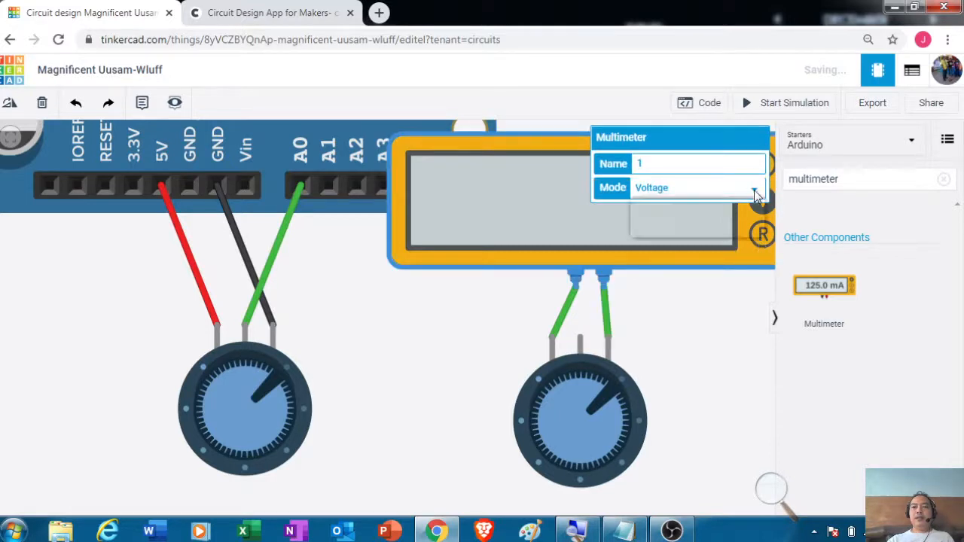
{"action": "left_click", "coordinate": [723, 229]}
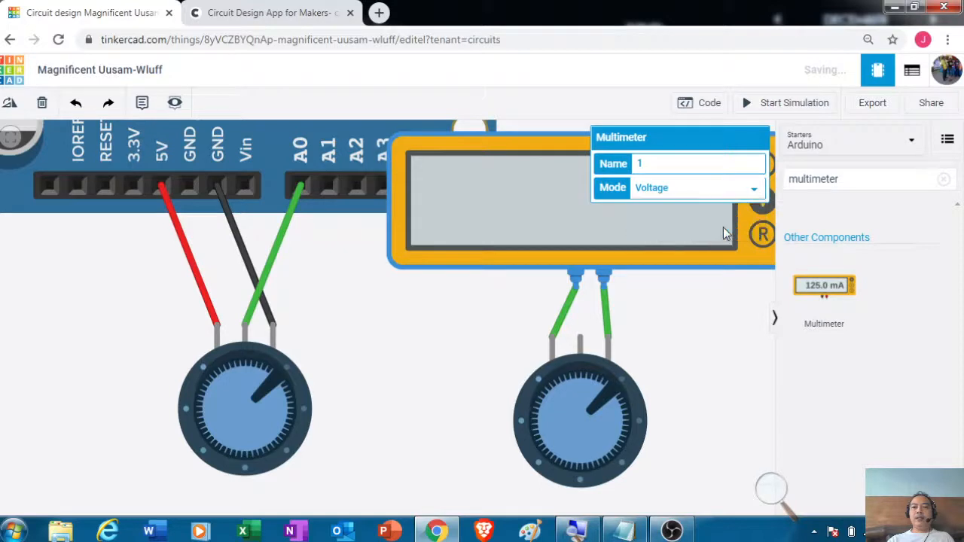
{"action": "left_click", "coordinate": [704, 340]}
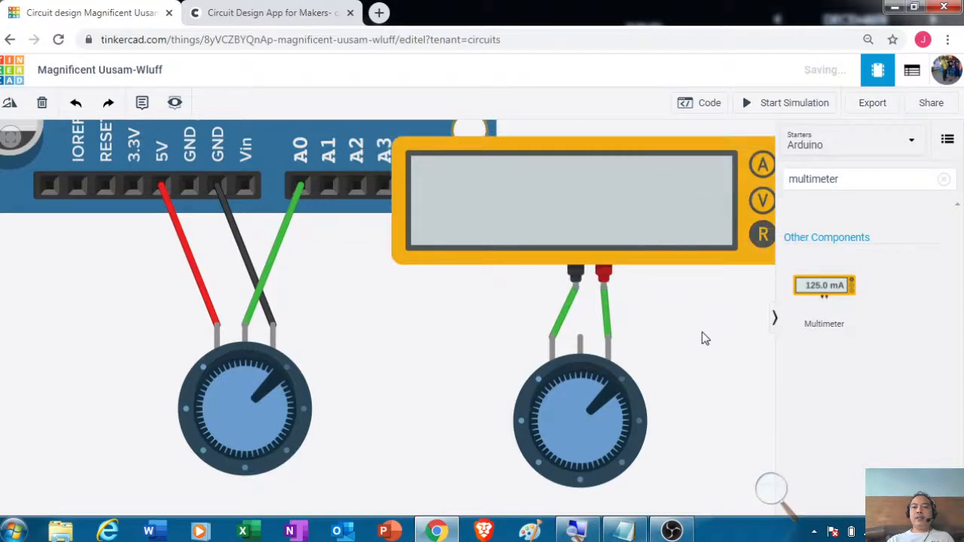
- Start the simulation and turn the second potentiometer's knob counterclockwise to its upper-left position to check the resistance across its outer terminals
{"action": "left_click", "coordinate": [791, 104]}
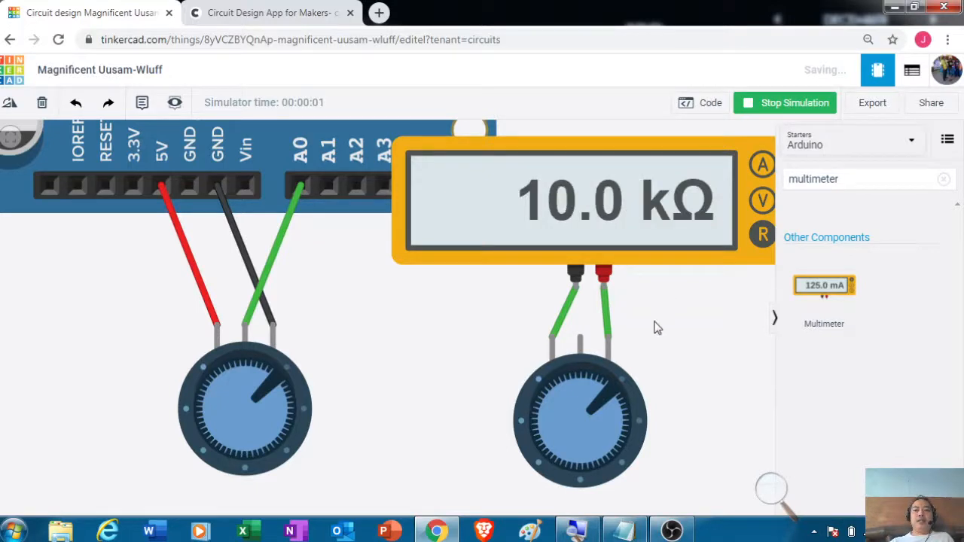
{"action": "left_click", "coordinate": [614, 383]}
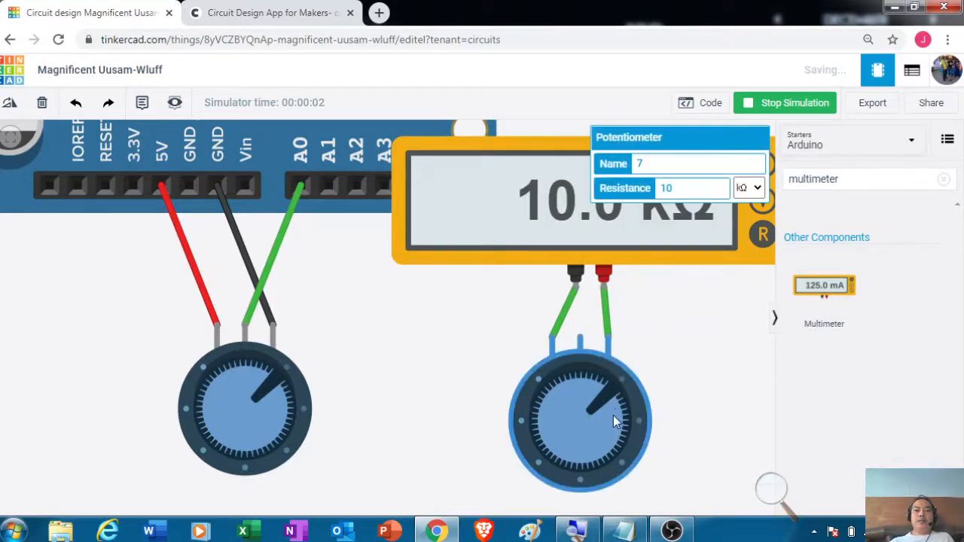
{"action": "left_click_drag", "start_coordinate": [613, 415], "coordinate": [544, 392]}
{"action": "left_click", "coordinate": [672, 346]}
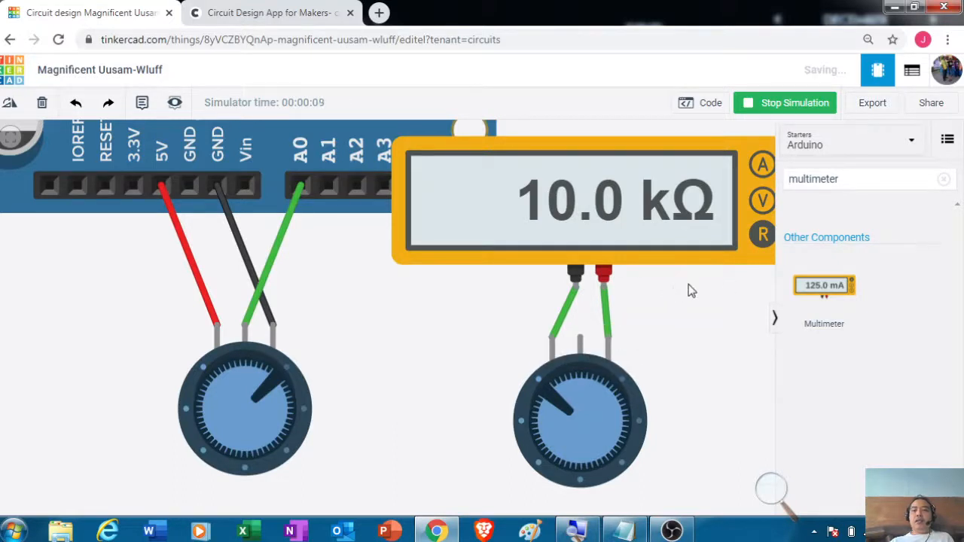
- Rewire the multimeter's black lead to the second potentiometer's wiper and simulate turning its knob to the upper-right position to check the resistance
{"action": "left_click", "coordinate": [551, 336]}
{"action": "key", "text": "Delete"}
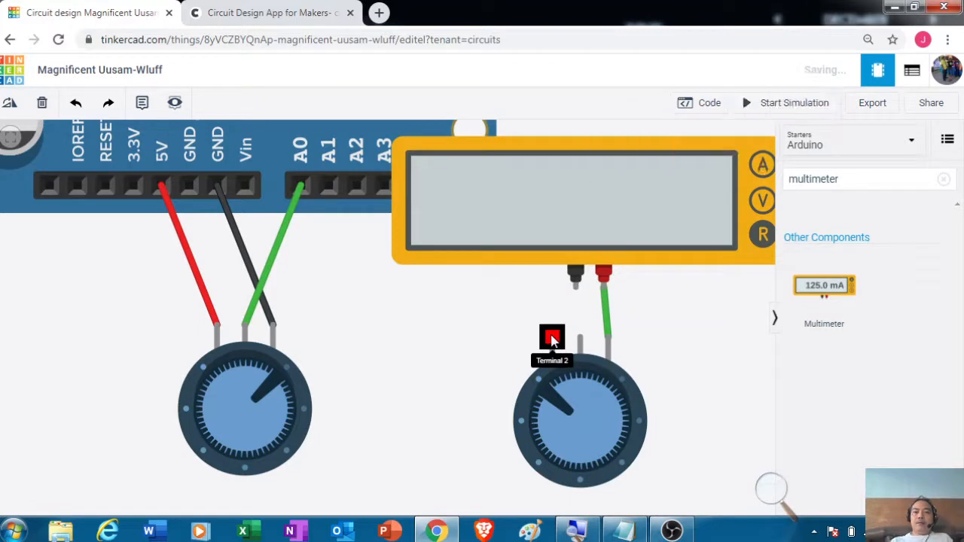
{"action": "left_click", "coordinate": [575, 290]}
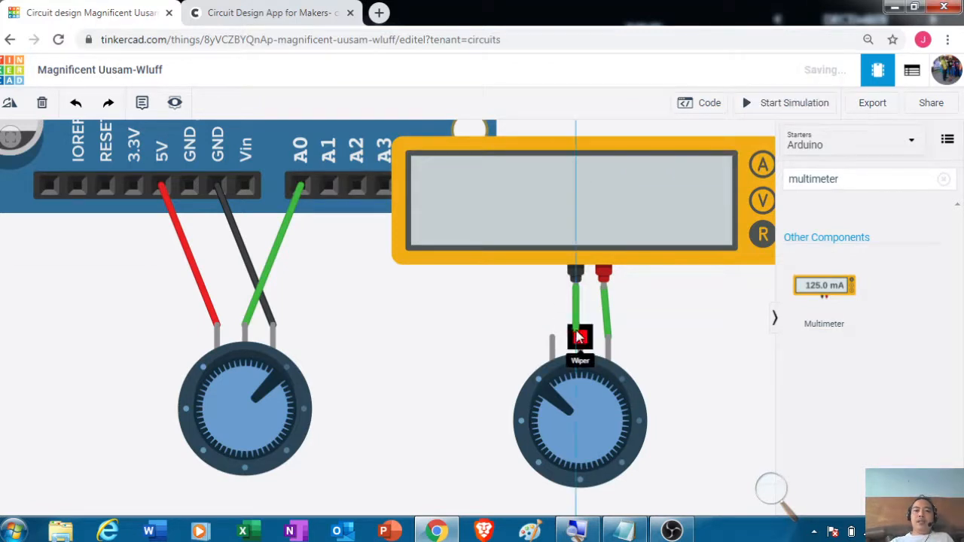
{"action": "left_click", "coordinate": [577, 337]}
{"action": "left_click", "coordinate": [679, 334]}
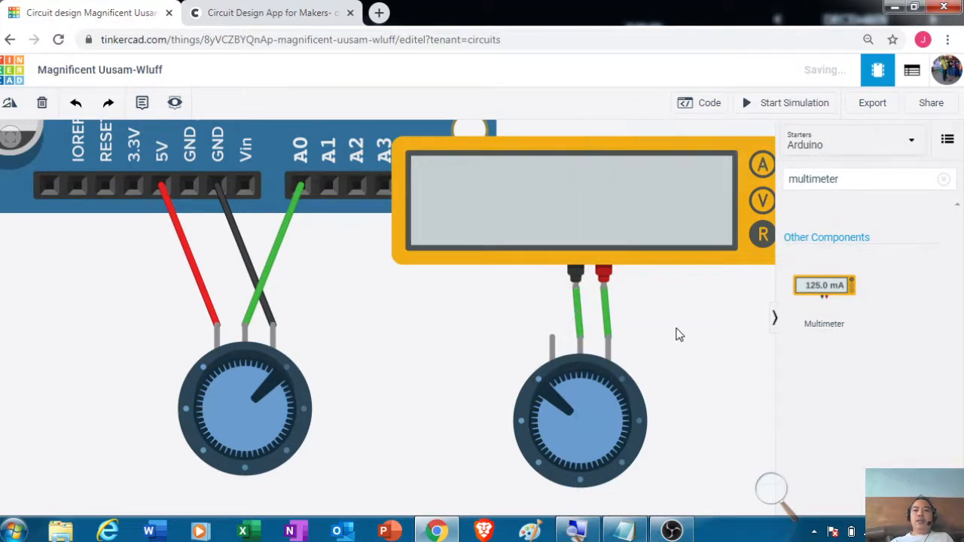
{"action": "left_click", "coordinate": [796, 103]}
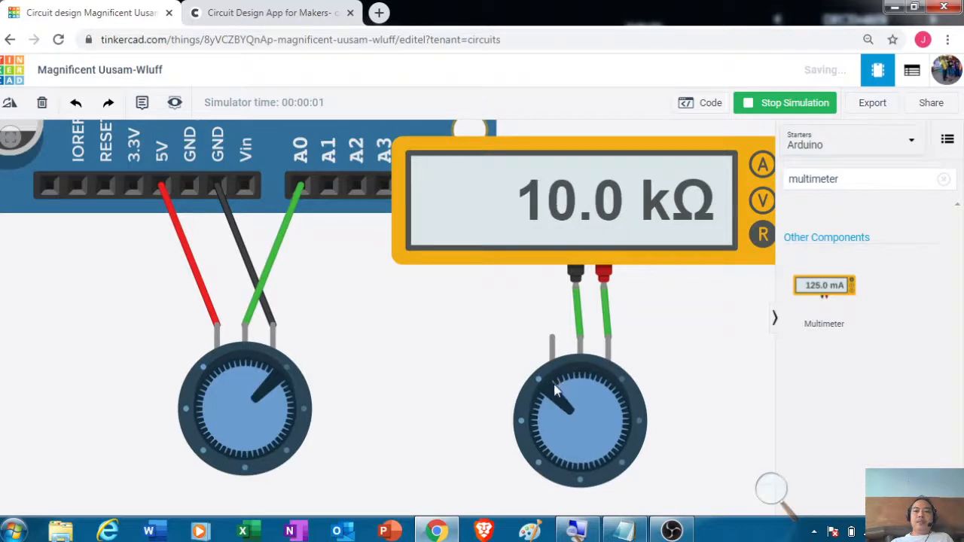
{"action": "left_click_drag", "start_coordinate": [555, 390], "coordinate": [590, 405]}
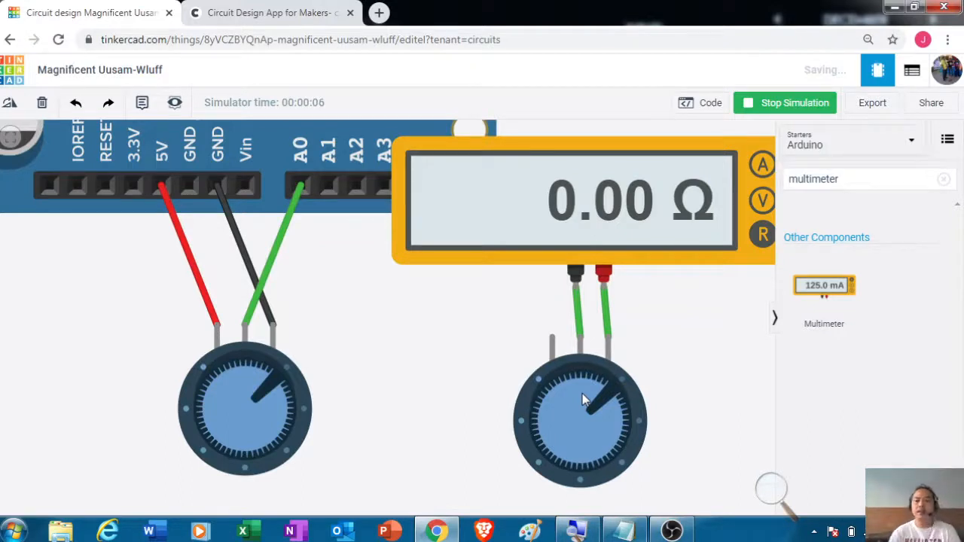
- Replace both multimeter wires, connecting the black lead to the second potentiometer's left outer terminal and the red lead to its wiper
{"action": "left_click", "coordinate": [609, 322]}
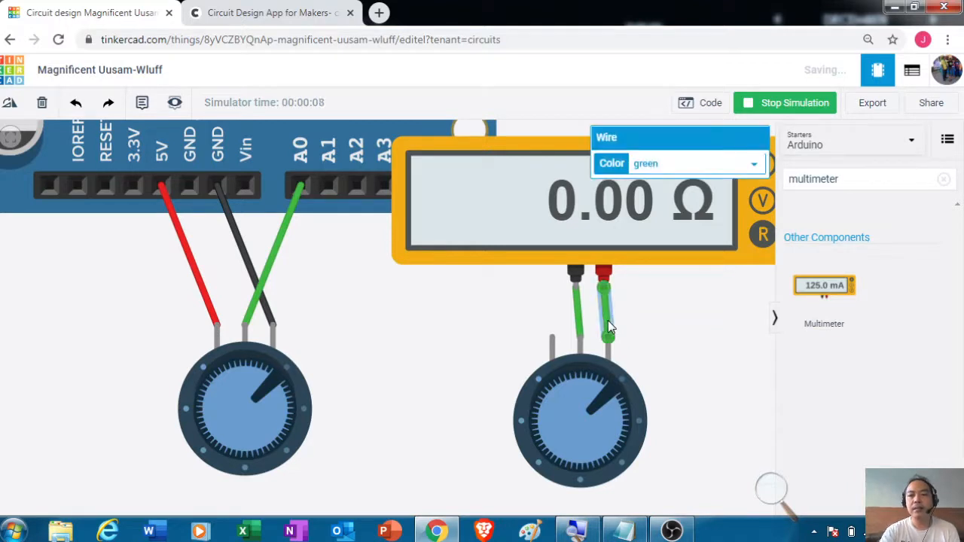
{"action": "key", "text": "Delete"}
{"action": "left_click", "coordinate": [581, 323]}
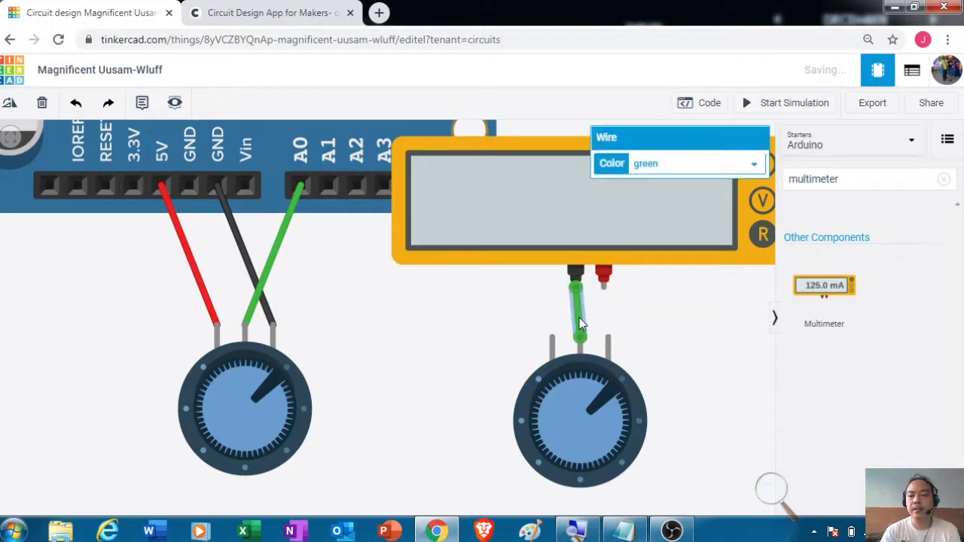
{"action": "key", "text": "Delete"}
{"action": "left_click", "coordinate": [575, 279]}
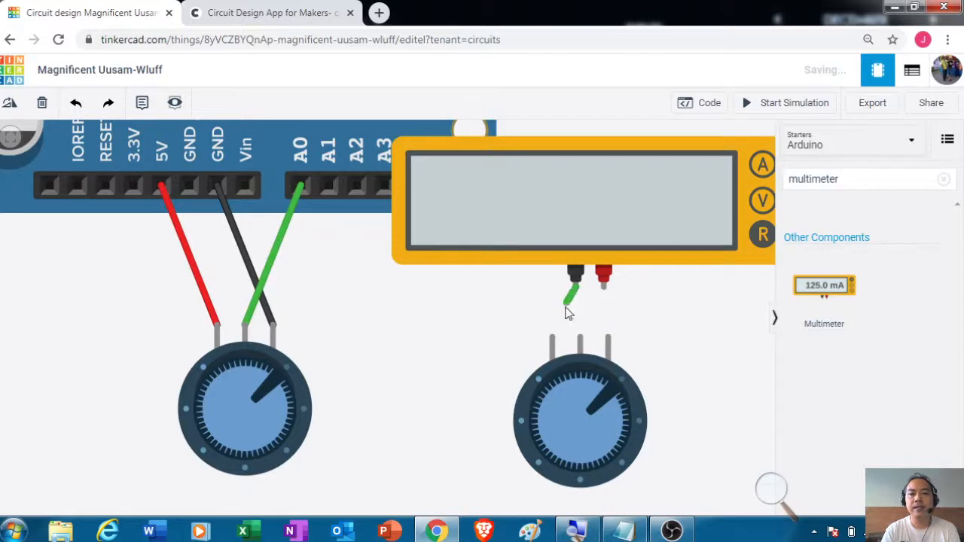
{"action": "left_click", "coordinate": [552, 338]}
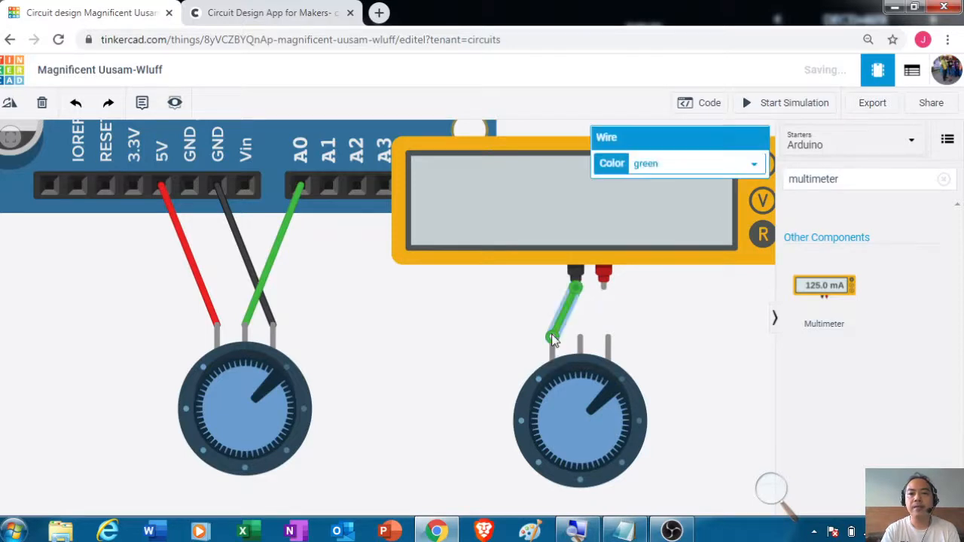
{"action": "left_click", "coordinate": [603, 277]}
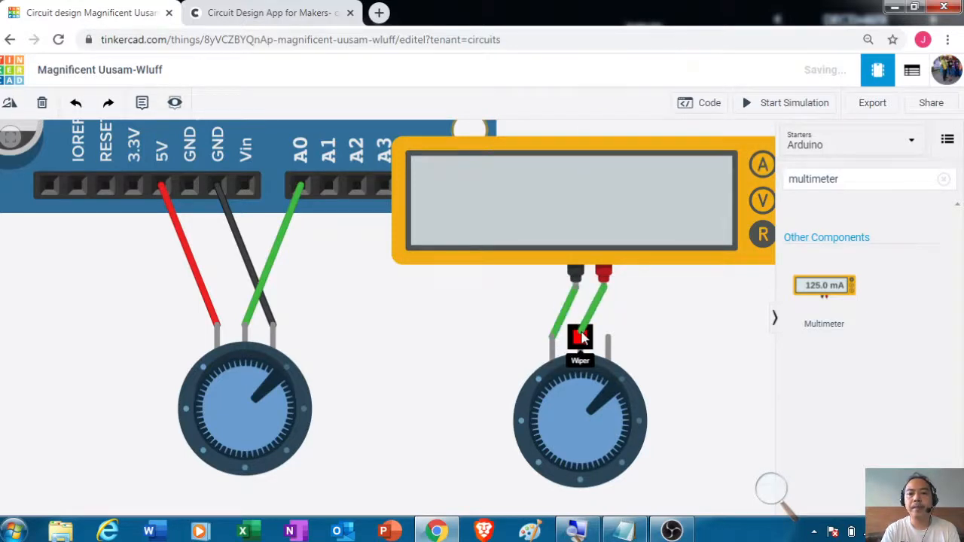
{"action": "left_click", "coordinate": [580, 338]}
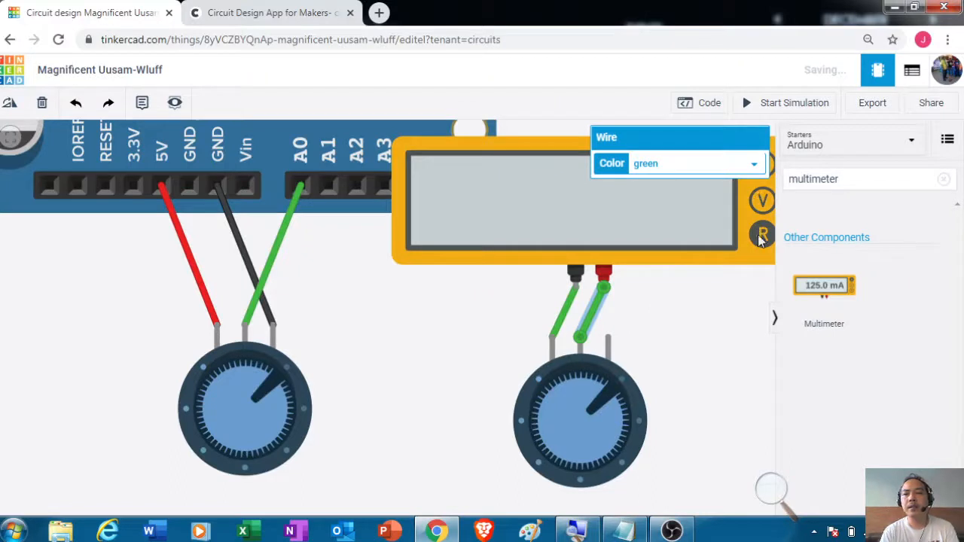
- Start the simulation and turn the second potentiometer's knob from upper right to upper left to check the resistance between left terminal and wiper
{"action": "left_click", "coordinate": [800, 110]}
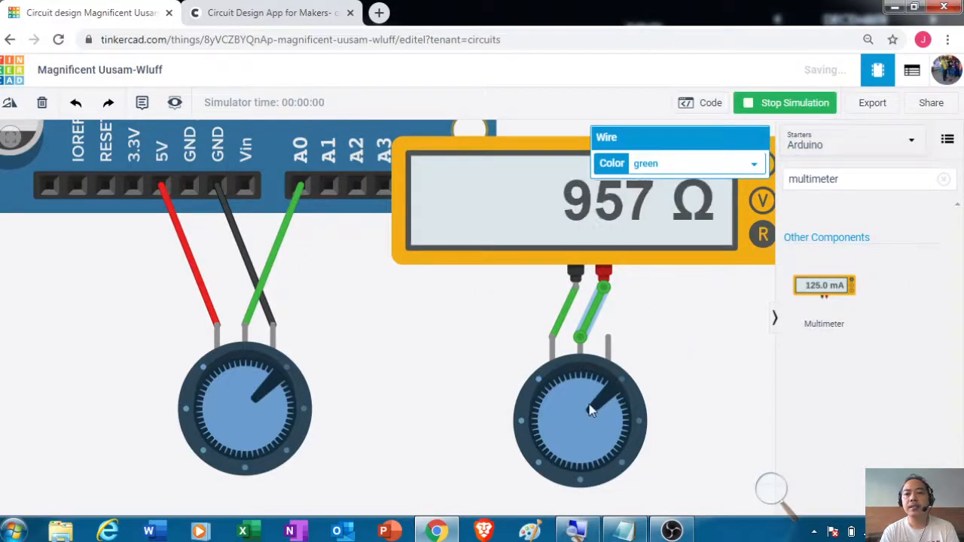
{"action": "left_click_drag", "start_coordinate": [592, 410], "coordinate": [609, 394]}
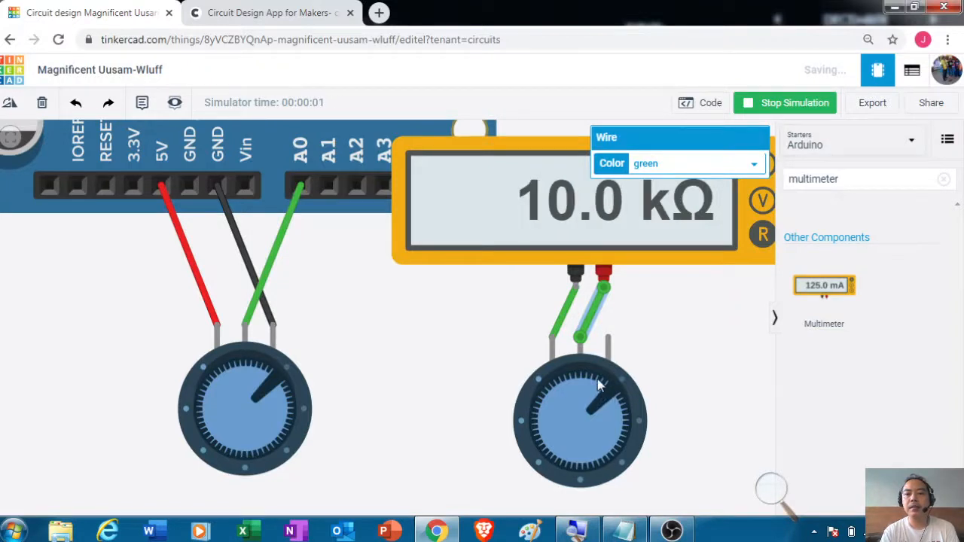
{"action": "left_click", "coordinate": [693, 331]}
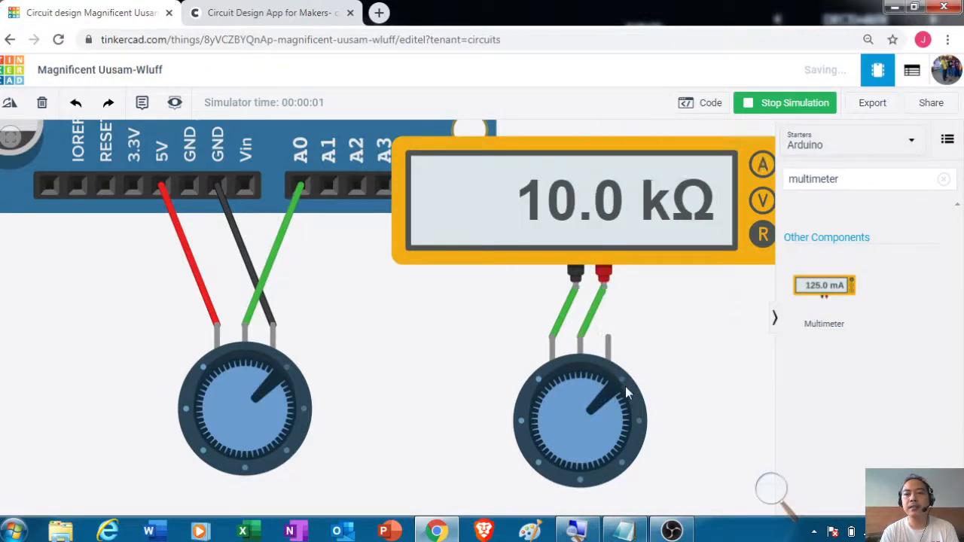
{"action": "left_click_drag", "start_coordinate": [613, 387], "coordinate": [565, 402]}
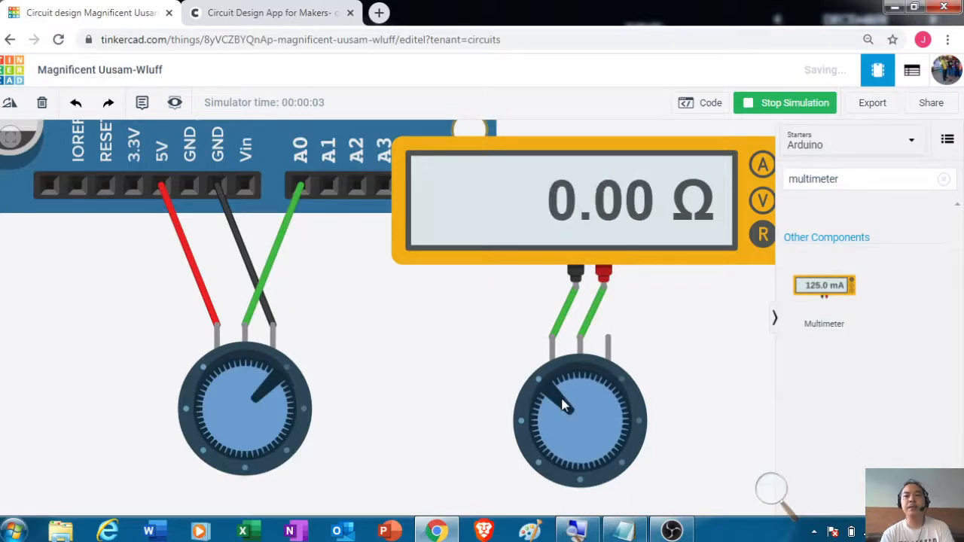
- Delete both wires between the multimeter and the second potentiometer
{"action": "left_click", "coordinate": [595, 309]}
{"action": "key", "text": "Delete"}
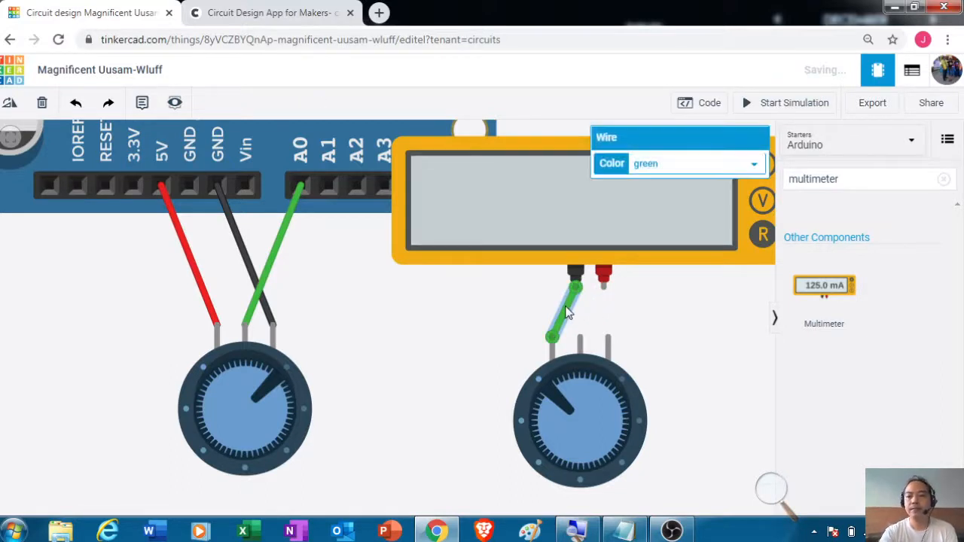
{"action": "key", "text": "Delete"}
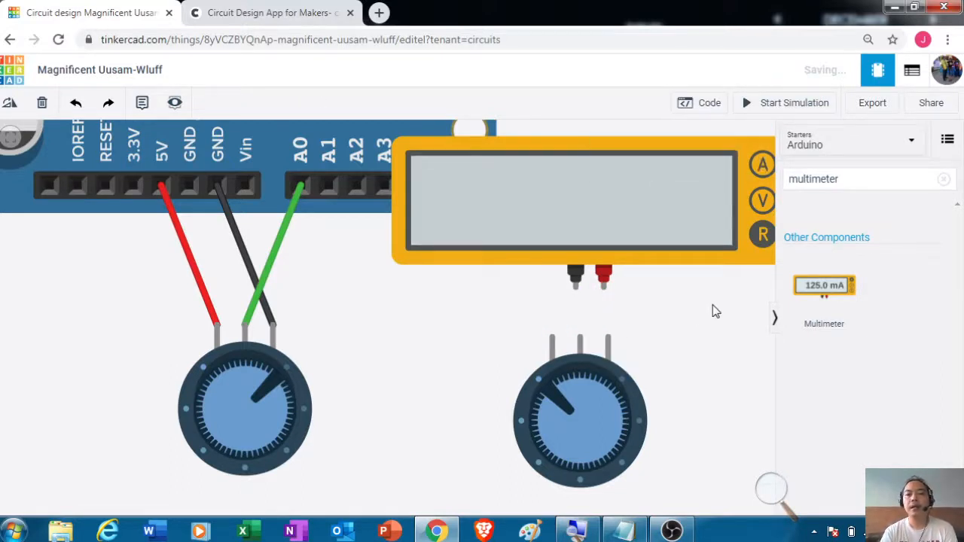
{"action": "left_click_drag", "start_coordinate": [712, 310], "coordinate": [750, 385]}
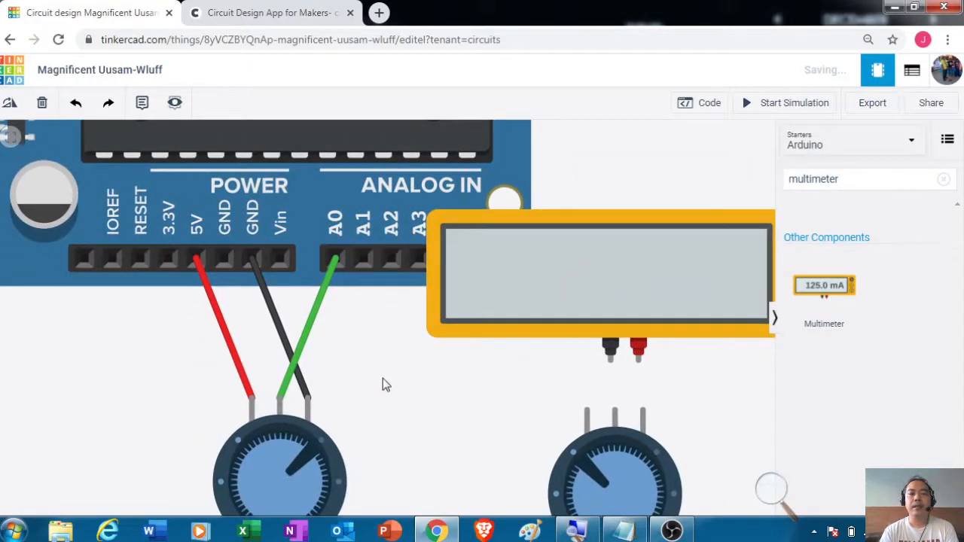
{"action": "left_click_drag", "start_coordinate": [383, 385], "coordinate": [461, 354]}
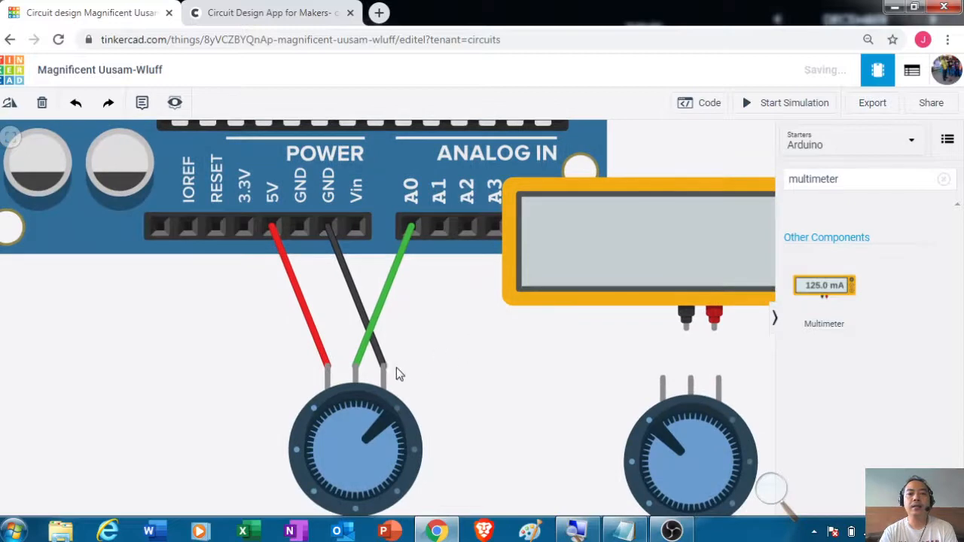
{"action": "left_click", "coordinate": [360, 372]}
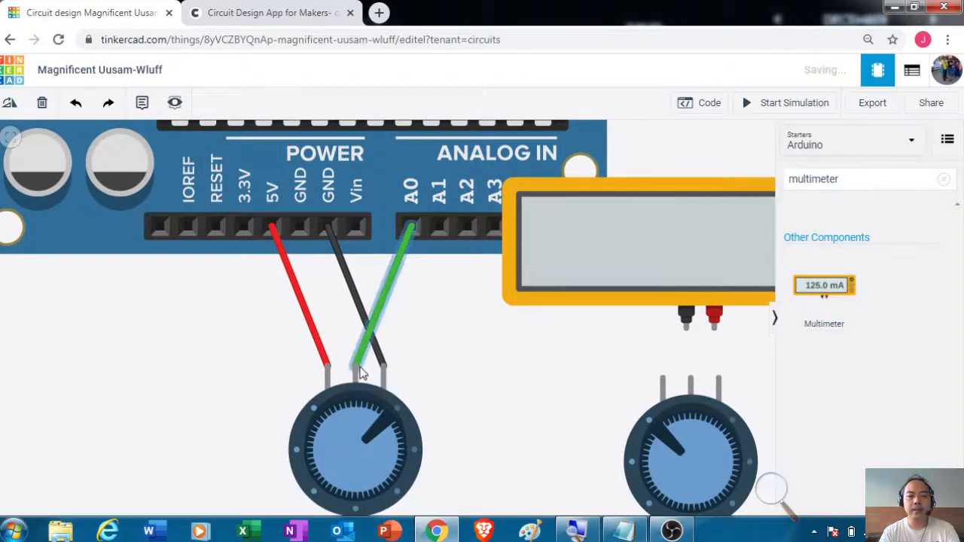
{"action": "left_click", "coordinate": [383, 367]}
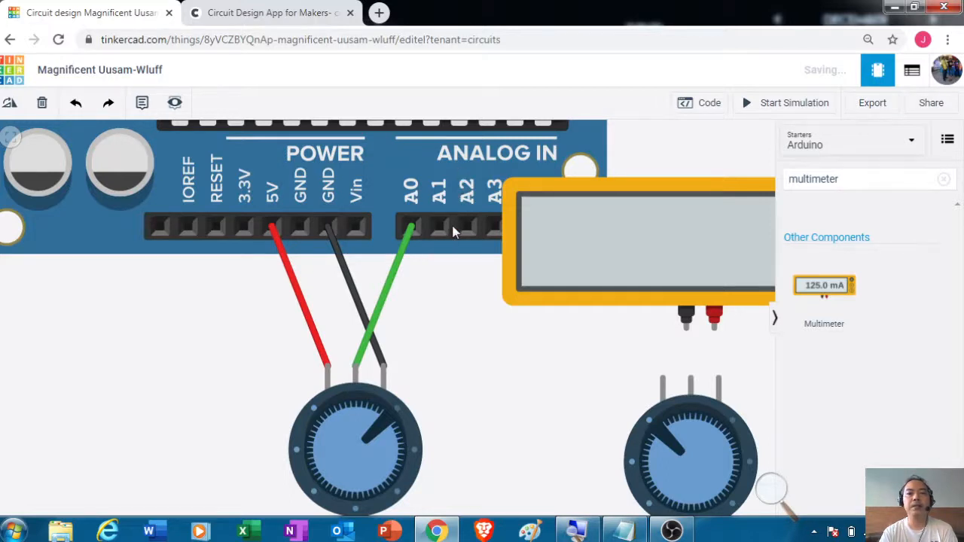
{"action": "left_click", "coordinate": [407, 229]}
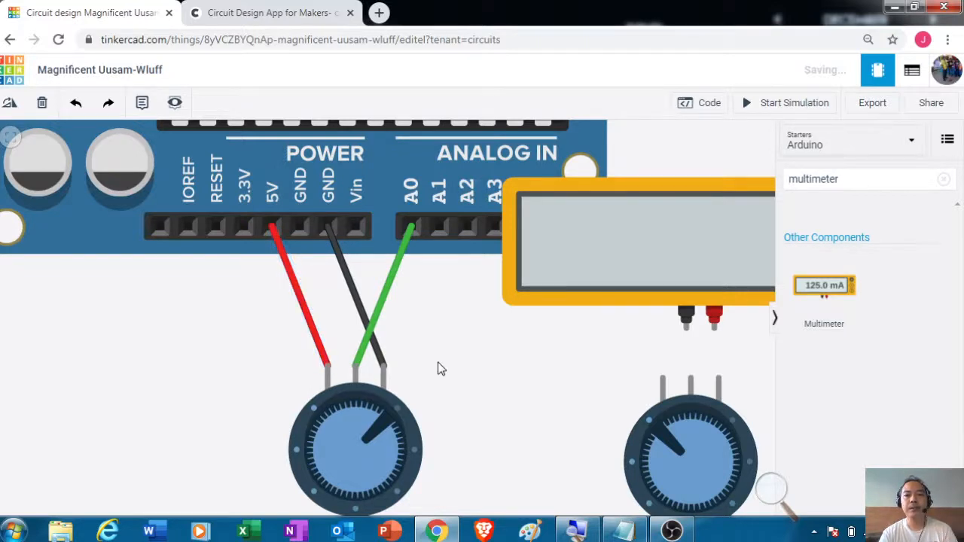
- Wire the second potentiometer's left outer terminal to the first potentiometer's left outer terminal and colour the wire red
{"action": "left_click", "coordinate": [663, 378]}
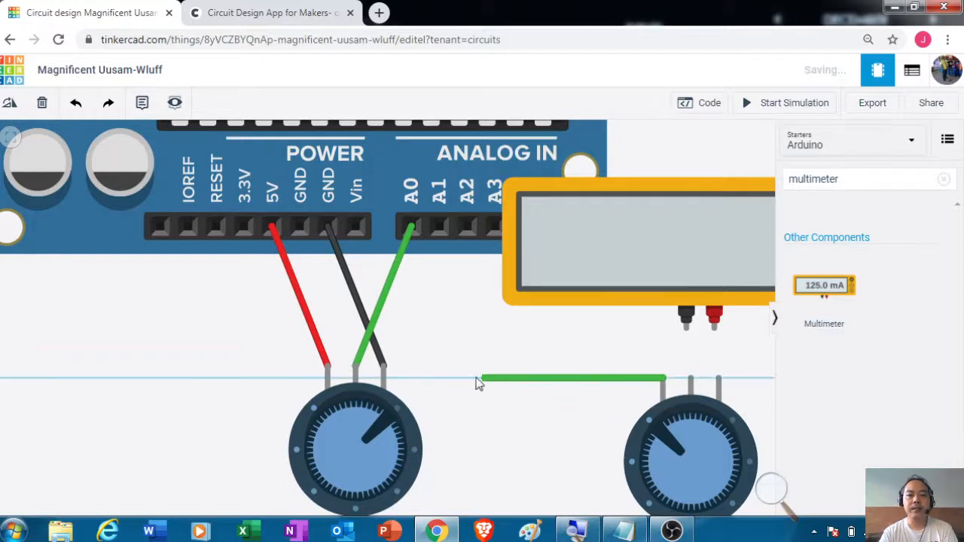
{"action": "left_click", "coordinate": [326, 371]}
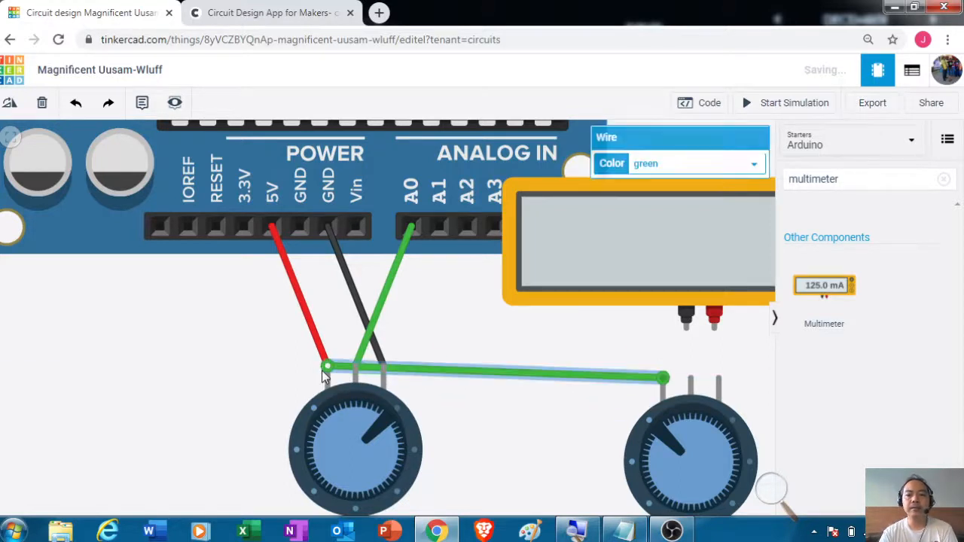
{"action": "left_click", "coordinate": [735, 160]}
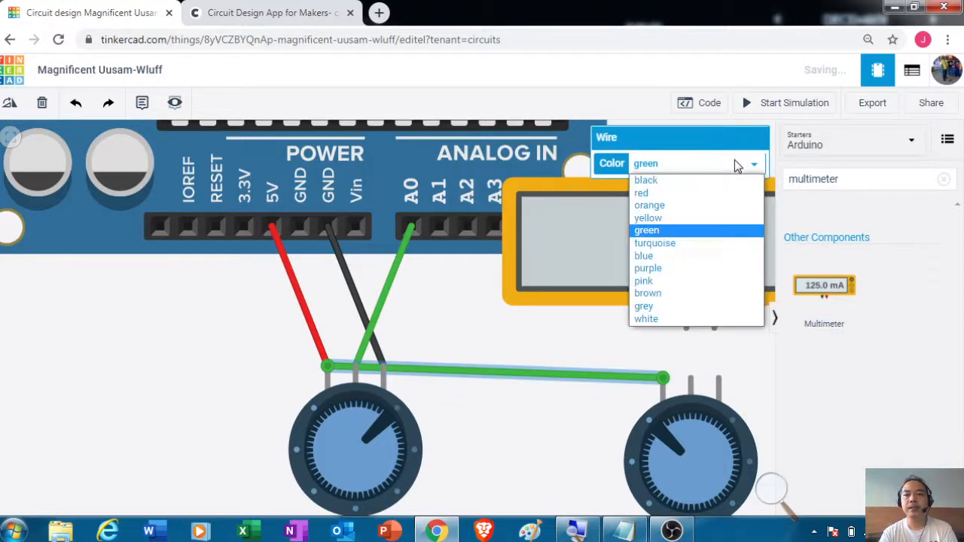
{"action": "left_click", "coordinate": [709, 193]}
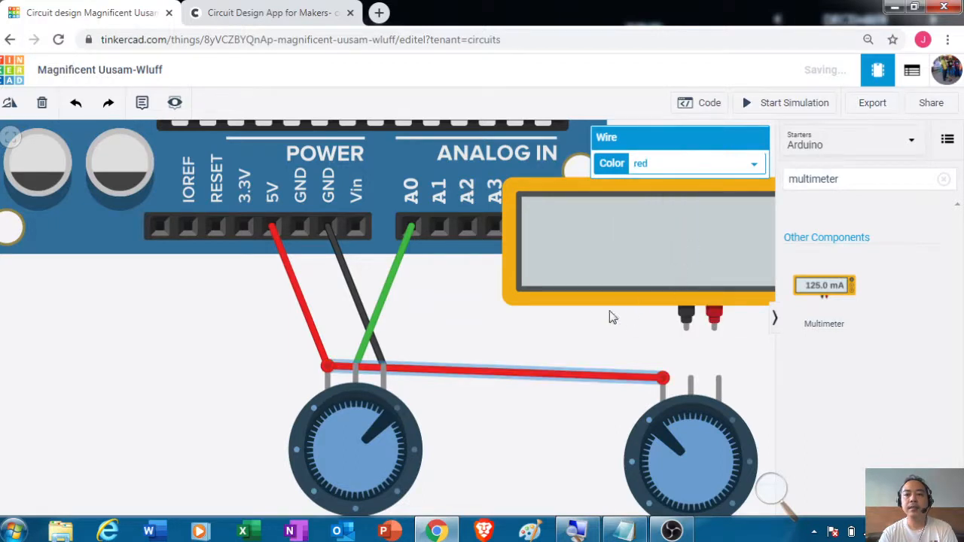
{"action": "left_click", "coordinate": [718, 381]}
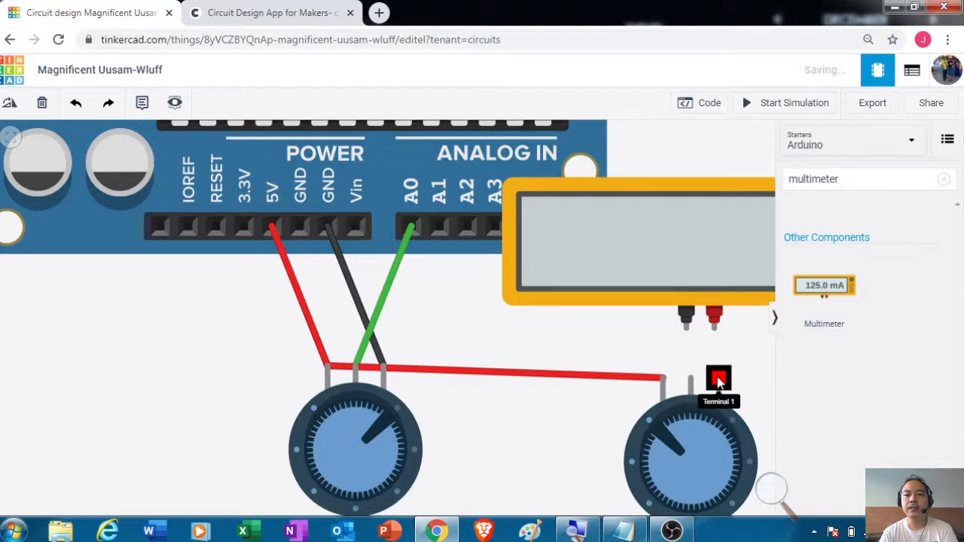
{"action": "left_click", "coordinate": [719, 380]}
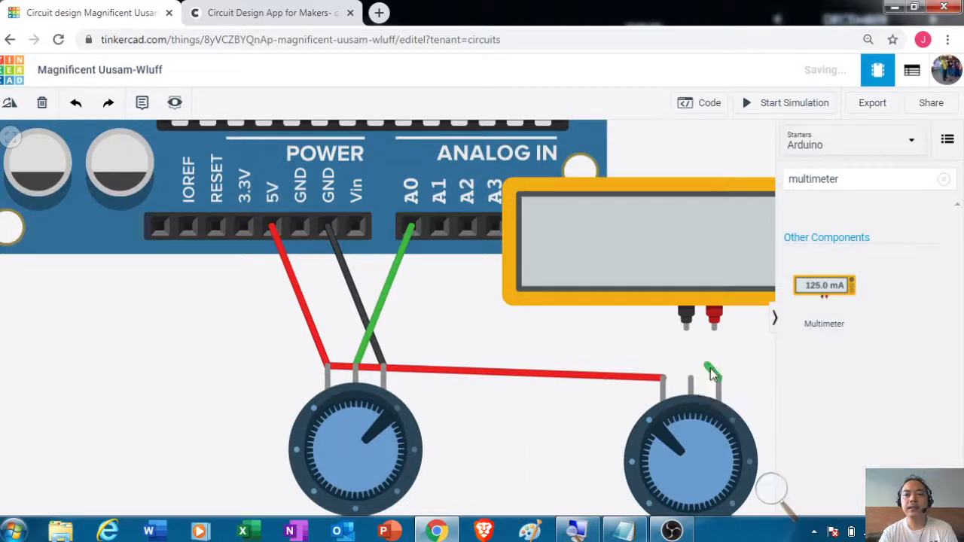
{"action": "left_click", "coordinate": [686, 329]}
{"action": "left_click", "coordinate": [692, 336]}
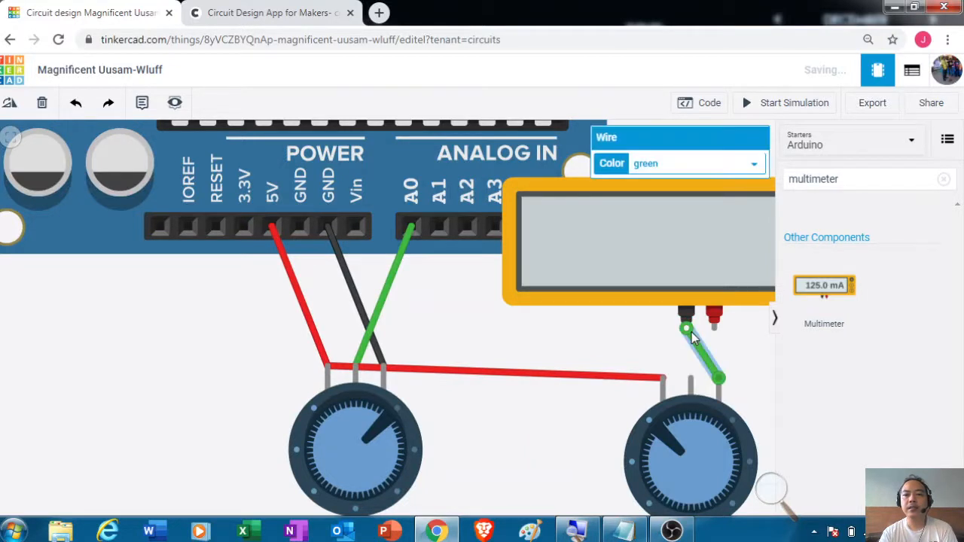
{"action": "left_click", "coordinate": [752, 169]}
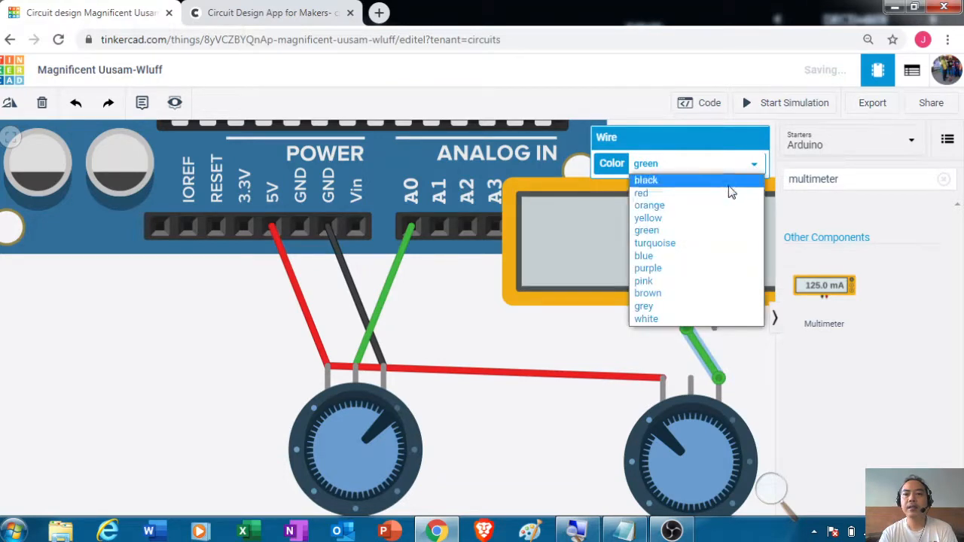
{"action": "left_click", "coordinate": [729, 185]}
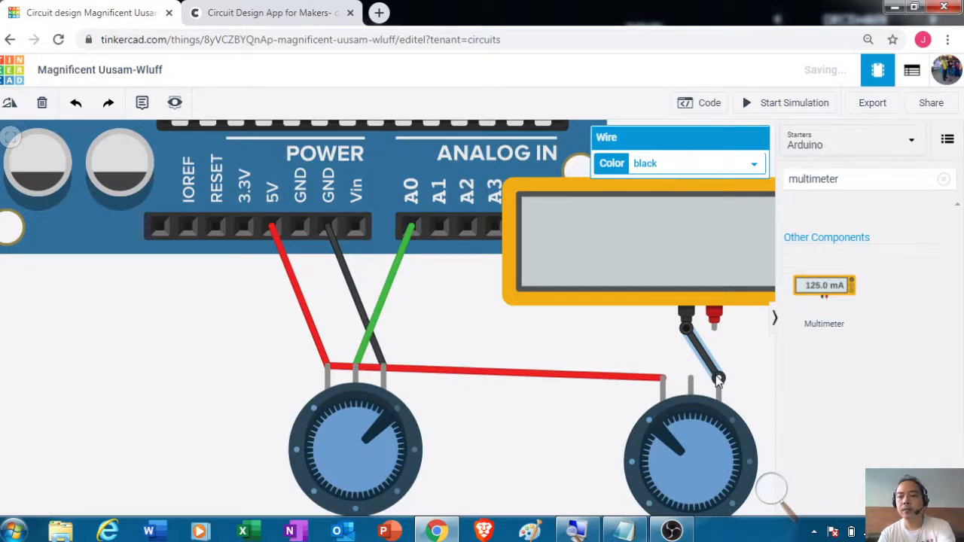
{"action": "key", "text": "Delete"}
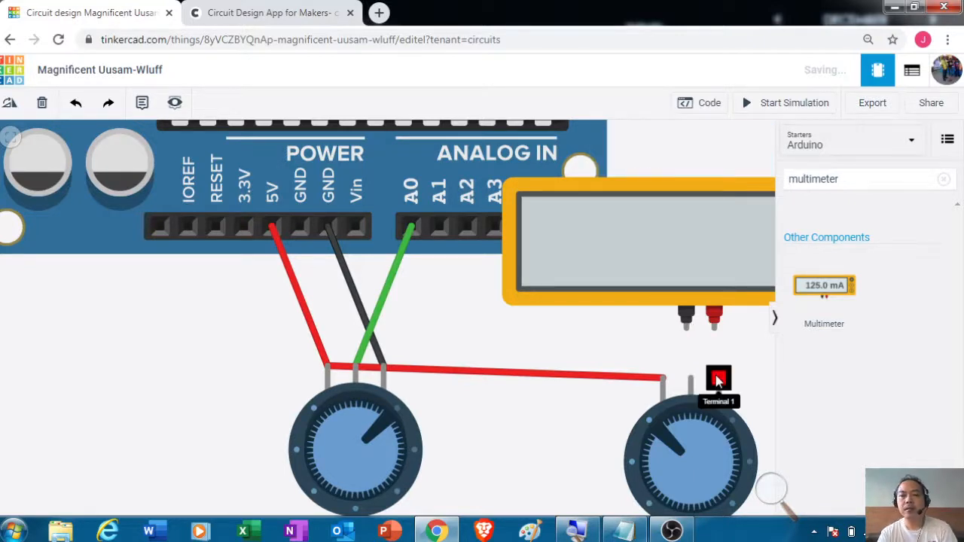
- Wire the second potentiometer's right outer terminal to the first potentiometer's right outer terminal with two bends and colour the wire black
{"action": "left_click", "coordinate": [718, 380]}
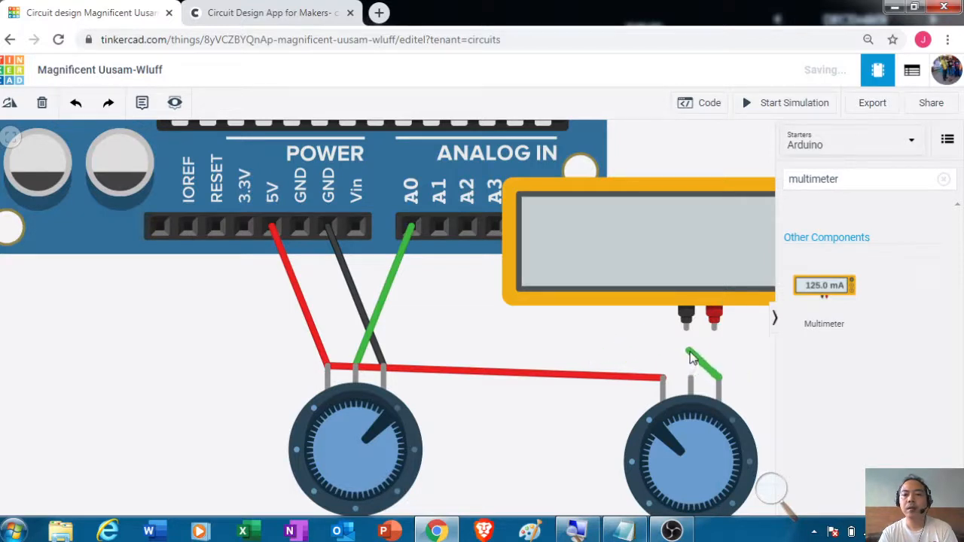
{"action": "left_click", "coordinate": [683, 354]}
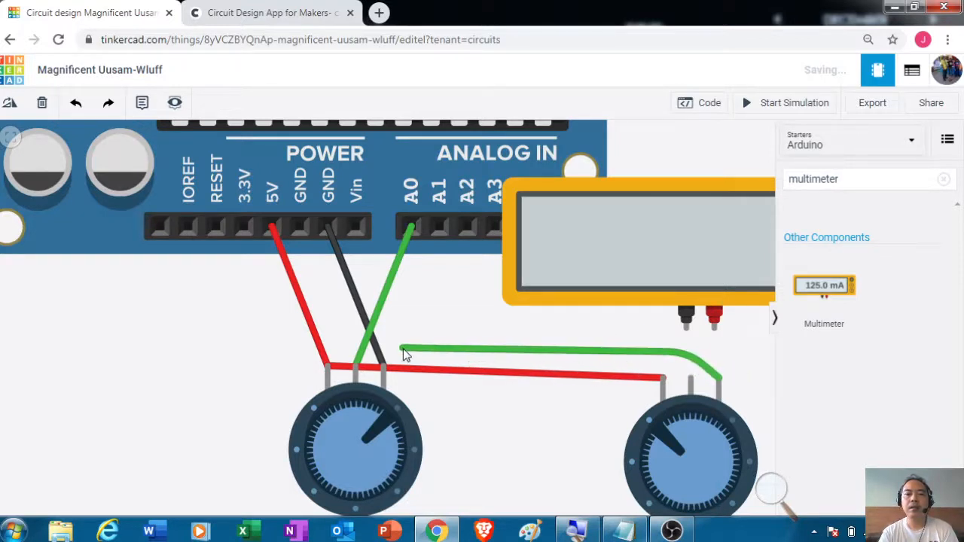
{"action": "left_click", "coordinate": [403, 348]}
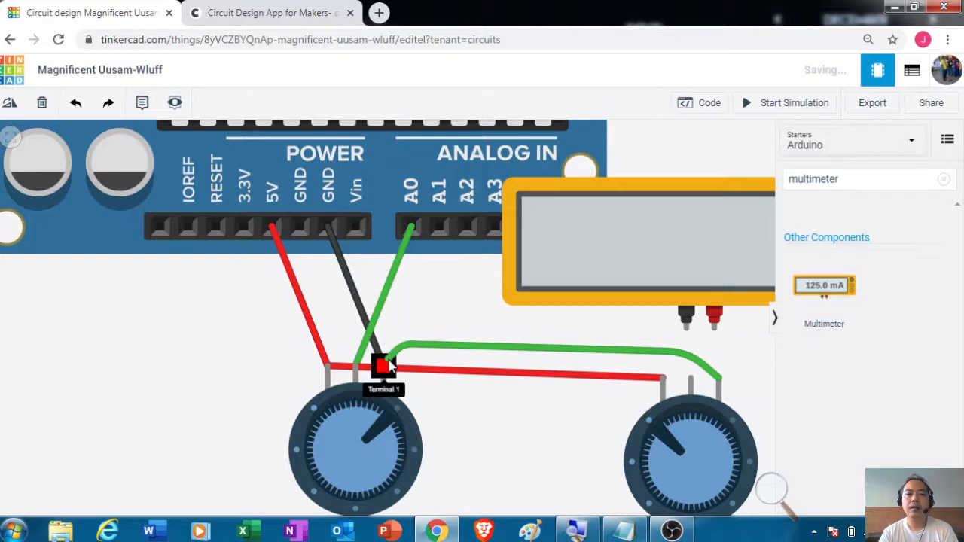
{"action": "left_click", "coordinate": [384, 367]}
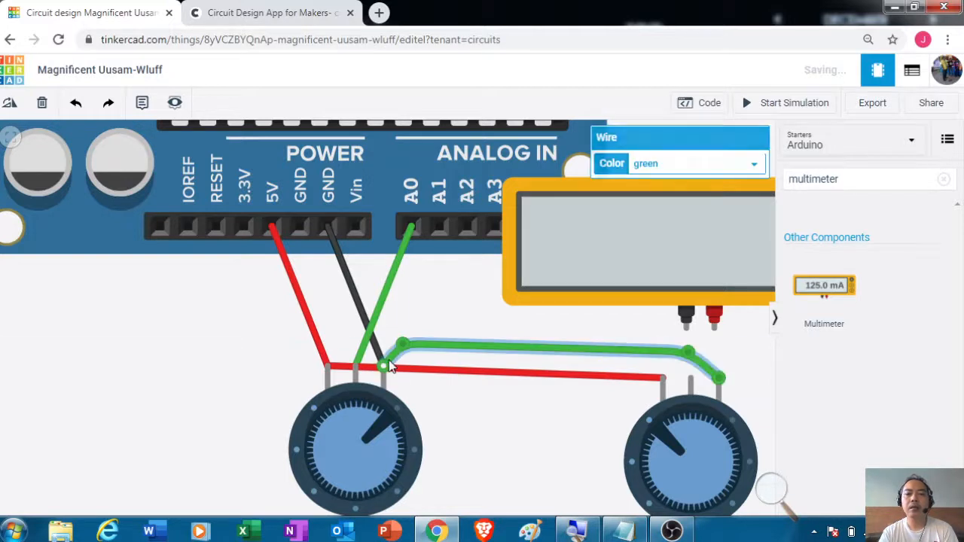
{"action": "left_click", "coordinate": [755, 165]}
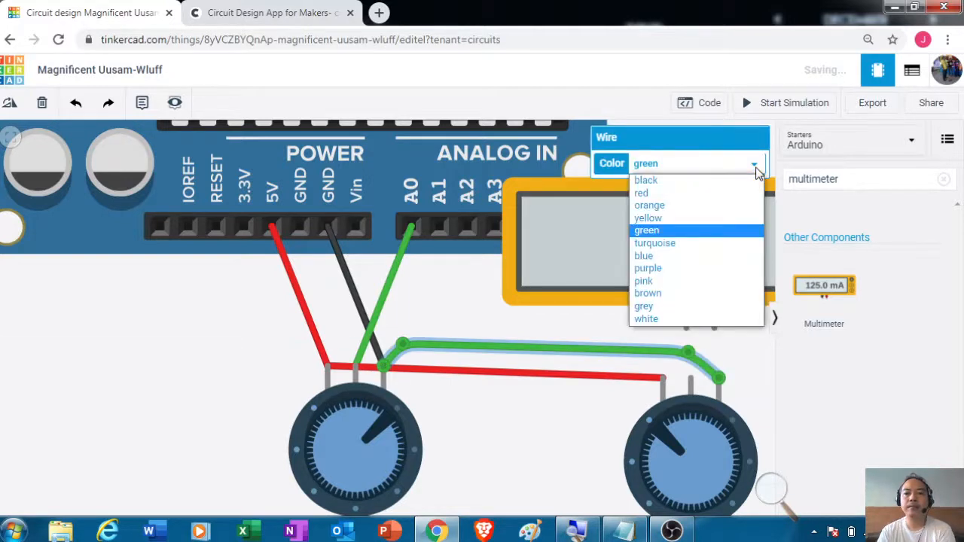
{"action": "left_click", "coordinate": [712, 184]}
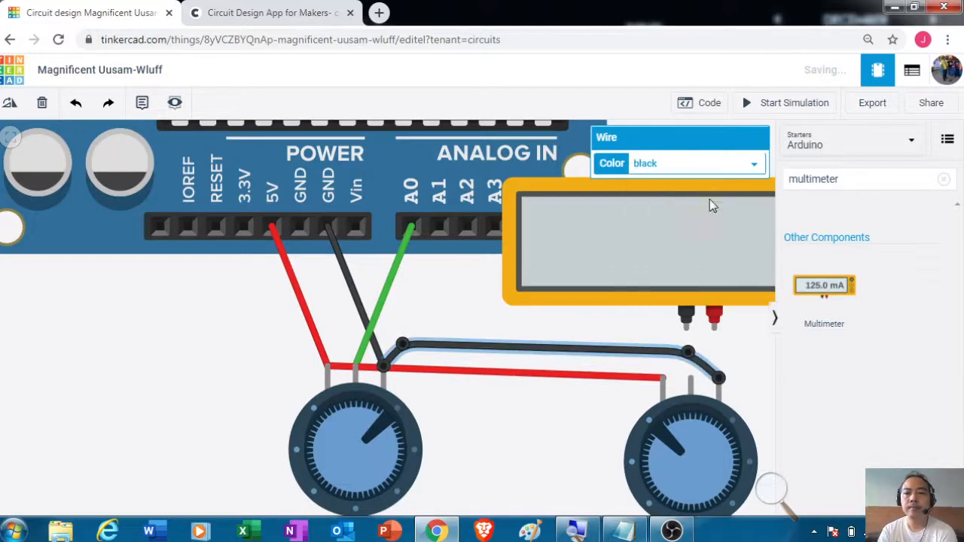
- Wire the second potentiometer's wiper to the multimeter's positive lead
{"action": "left_click", "coordinate": [692, 381]}
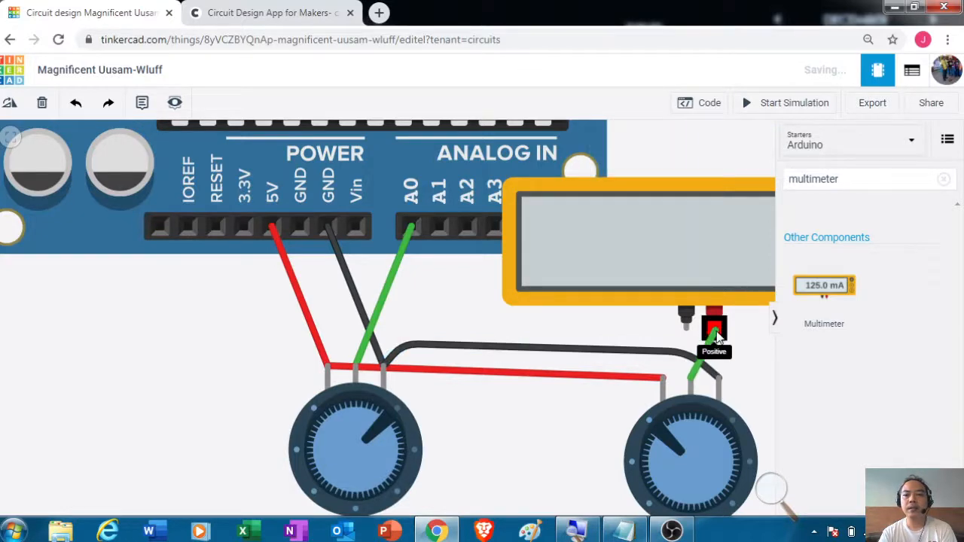
{"action": "left_click", "coordinate": [715, 330]}
{"action": "left_click", "coordinate": [753, 374]}
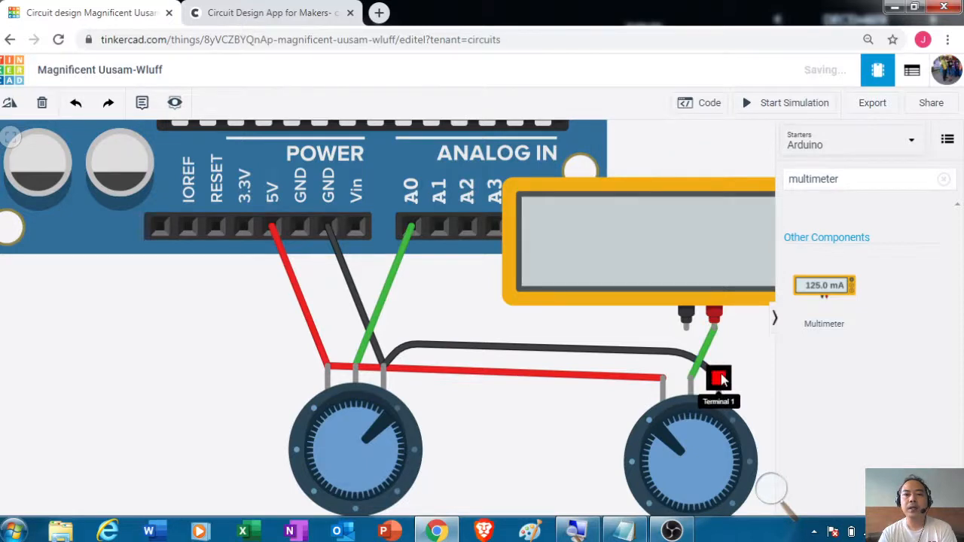
- Wire the multimeter's negative lead to the first potentiometer's right outer terminal with one bend and colour the wire black
{"action": "left_click", "coordinate": [719, 378]}
{"action": "left_click", "coordinate": [687, 337]}
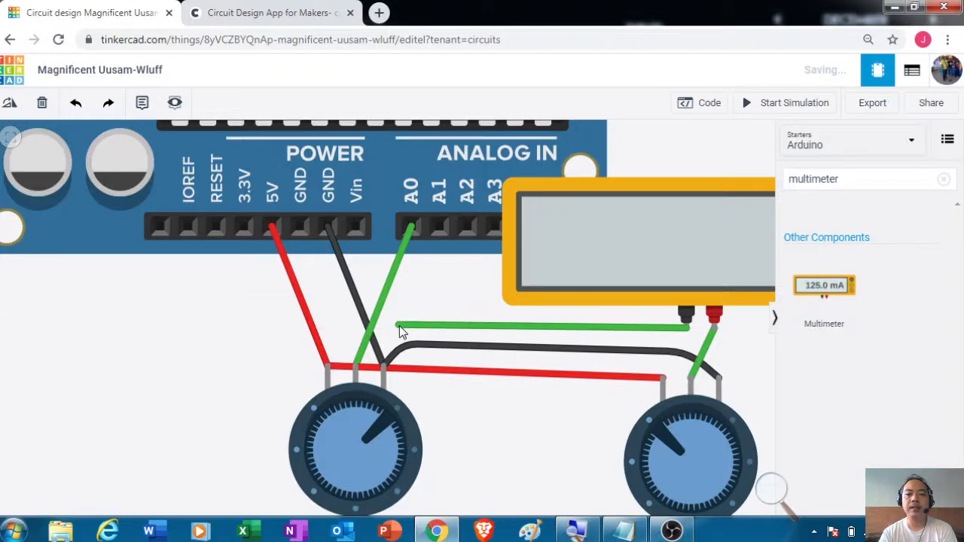
{"action": "left_click", "coordinate": [405, 323]}
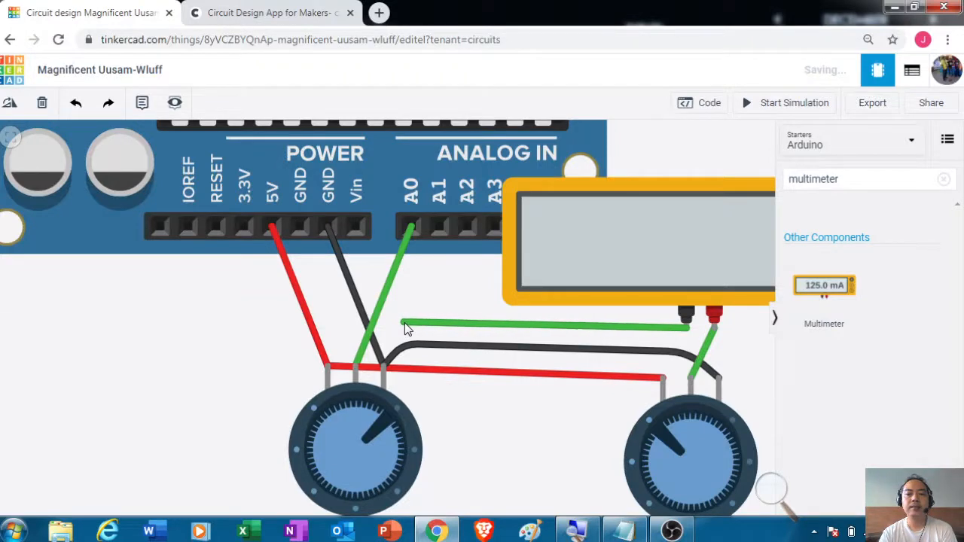
{"action": "left_click", "coordinate": [385, 368]}
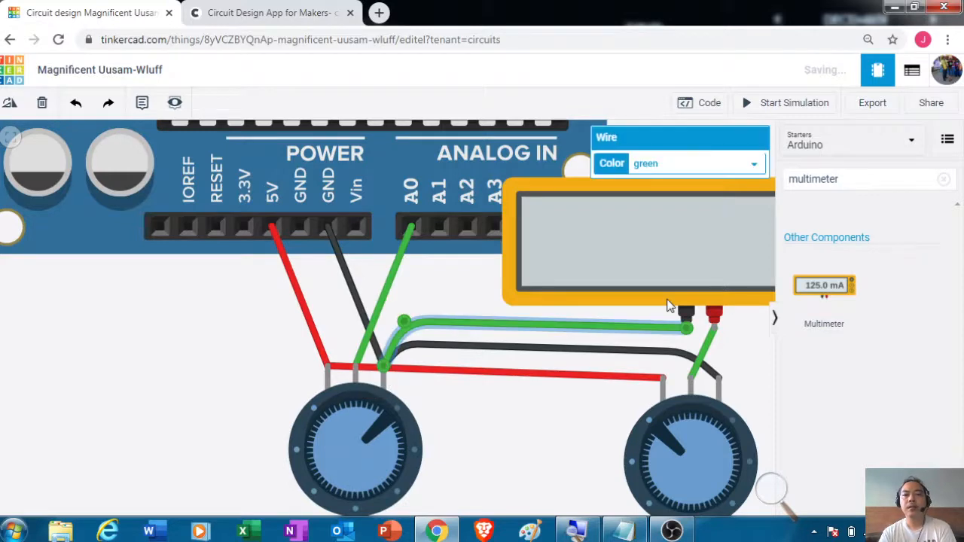
{"action": "left_click", "coordinate": [755, 163]}
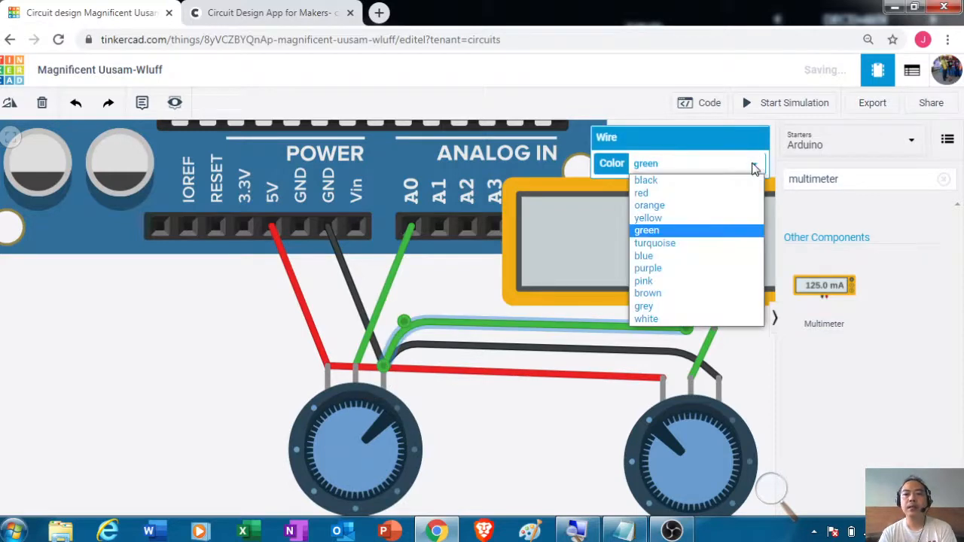
{"action": "left_click", "coordinate": [715, 193]}
{"action": "left_click", "coordinate": [573, 449]}
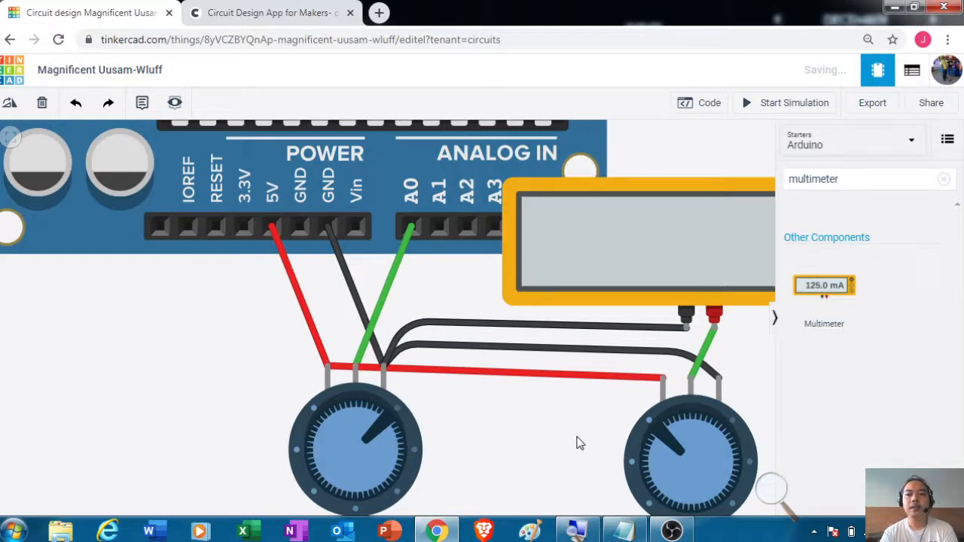
- Start the simulation and set the multimeter's mode to Voltage
{"action": "left_click", "coordinate": [794, 109]}
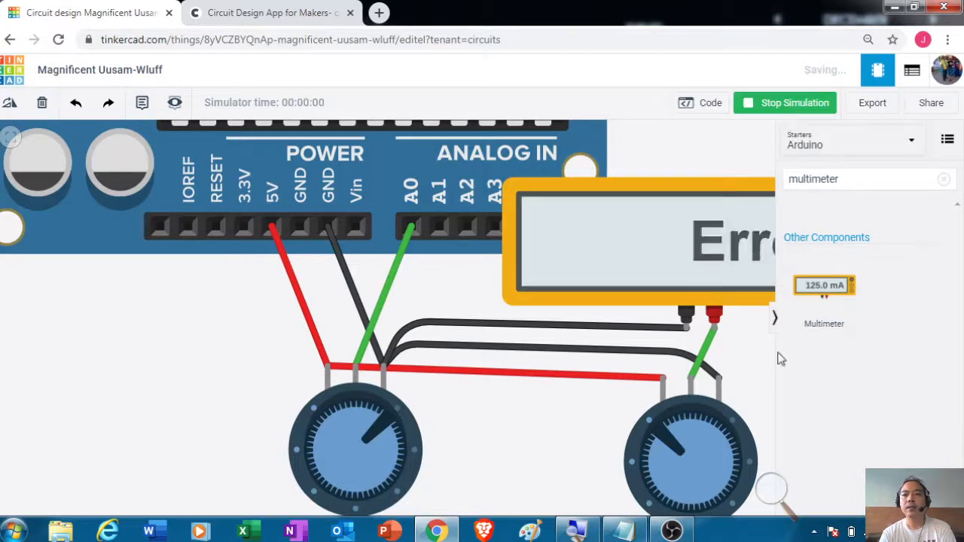
{"action": "left_click", "coordinate": [743, 214]}
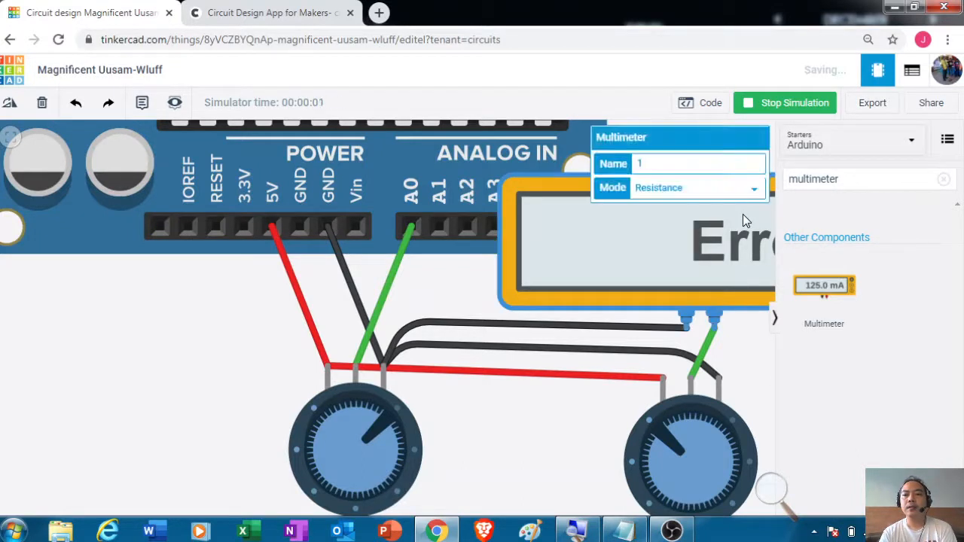
{"action": "left_click", "coordinate": [751, 190]}
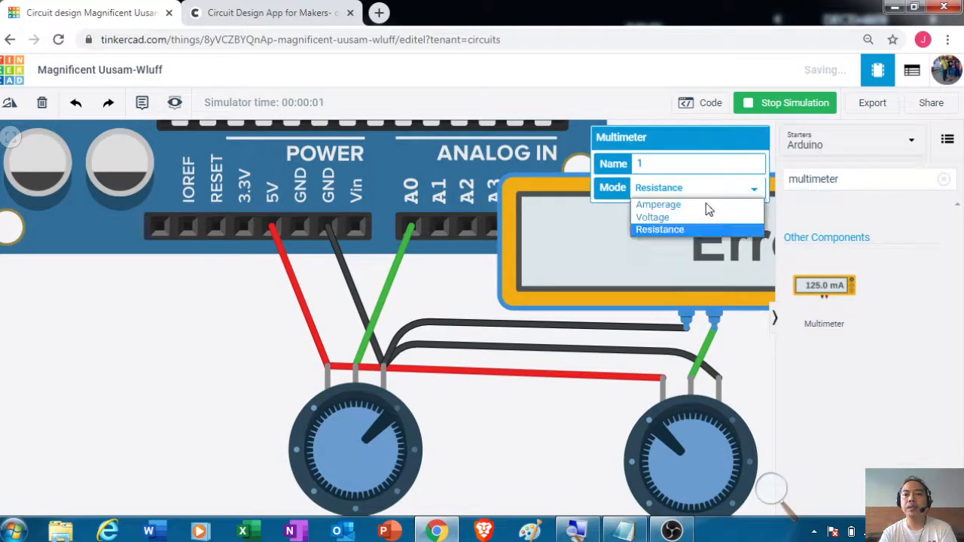
{"action": "left_click", "coordinate": [703, 221]}
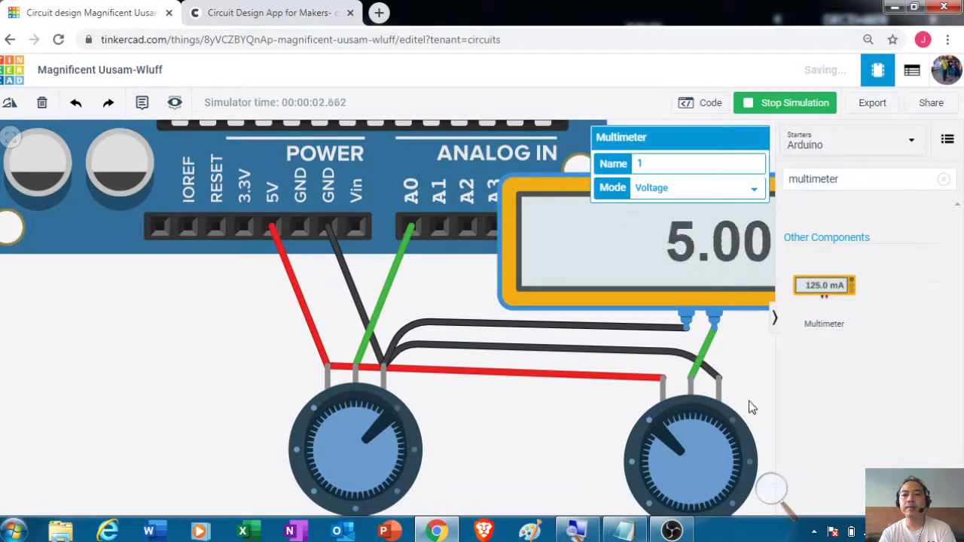
- Turn the second potentiometer's knob to point straight down and back to the upper left to check the wiper voltage, and stop the simulation
{"action": "left_click_drag", "start_coordinate": [660, 437], "coordinate": [692, 497]}
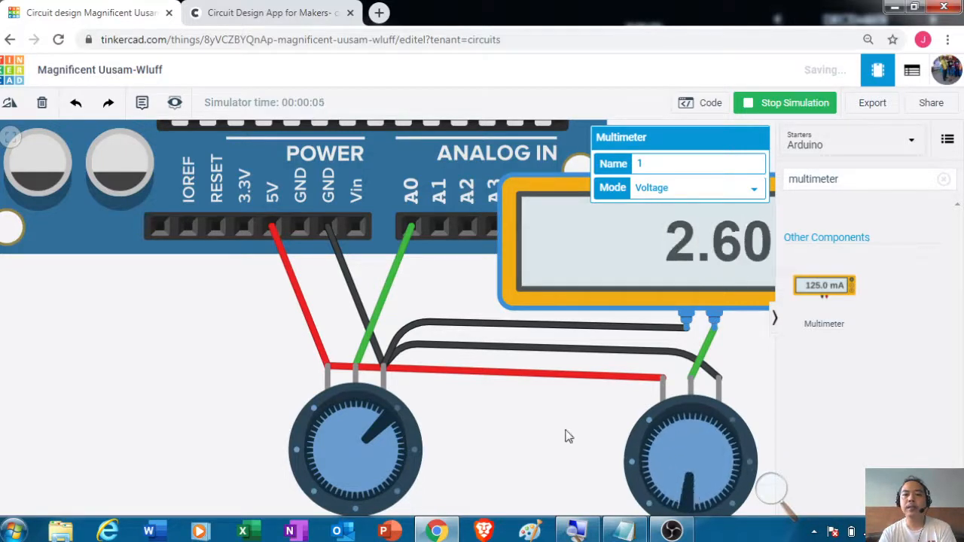
{"action": "left_click_drag", "start_coordinate": [569, 437], "coordinate": [512, 405]}
{"action": "left_click_drag", "start_coordinate": [633, 468], "coordinate": [626, 412]}
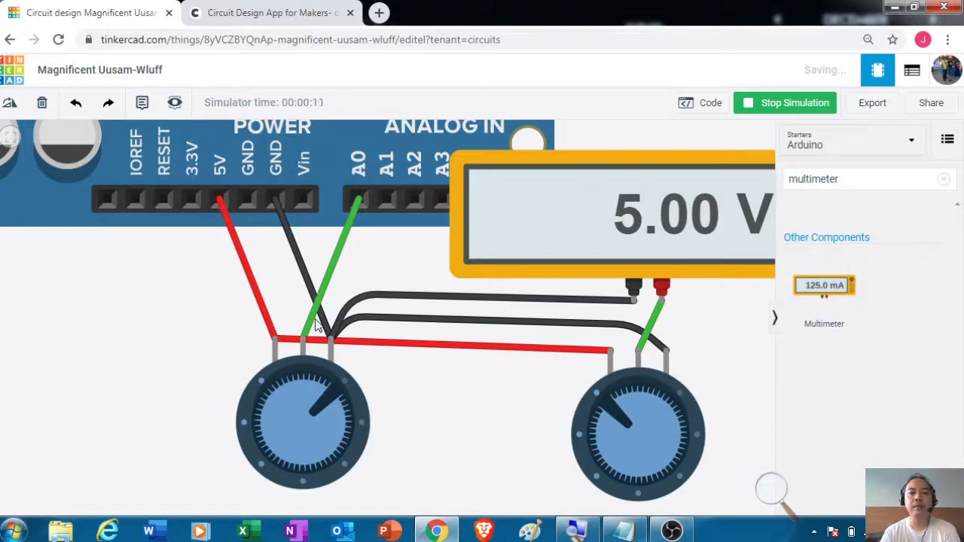
{"action": "left_click", "coordinate": [777, 106]}
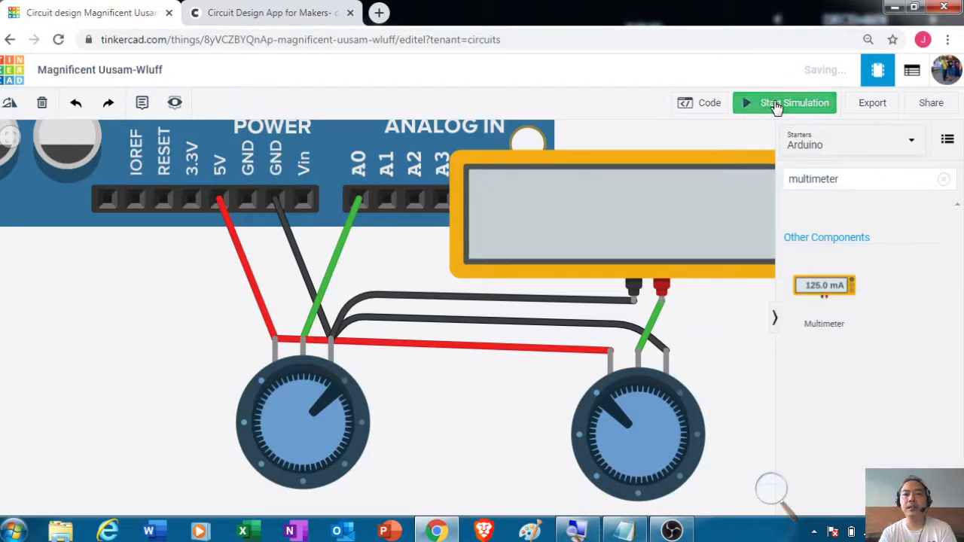
- Delete the four wires linking the second potentiometer, the first potentiometer and the multimeter, and remove the second potentiometer
{"action": "left_click", "coordinate": [539, 350]}
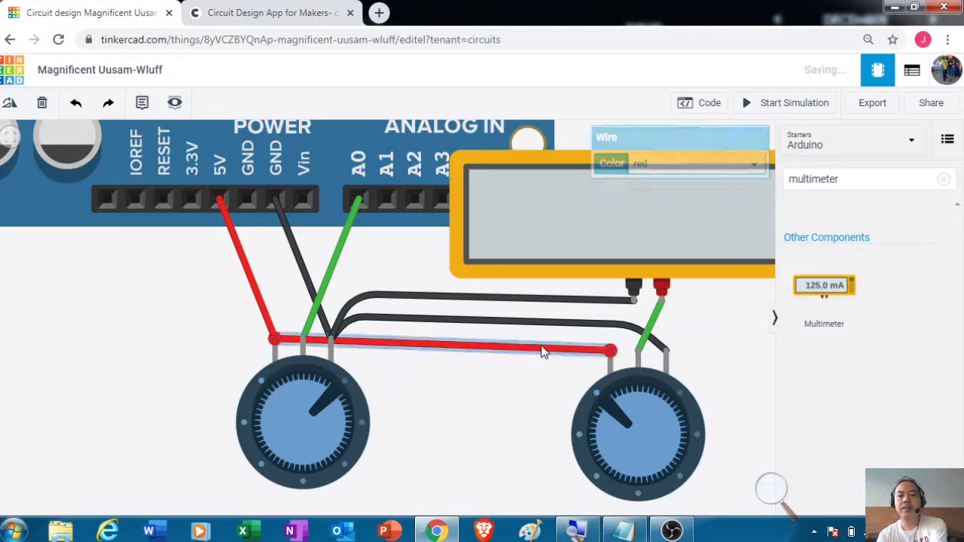
{"action": "key", "text": "Delete"}
{"action": "left_click", "coordinate": [557, 329]}
{"action": "key", "text": "Delete"}
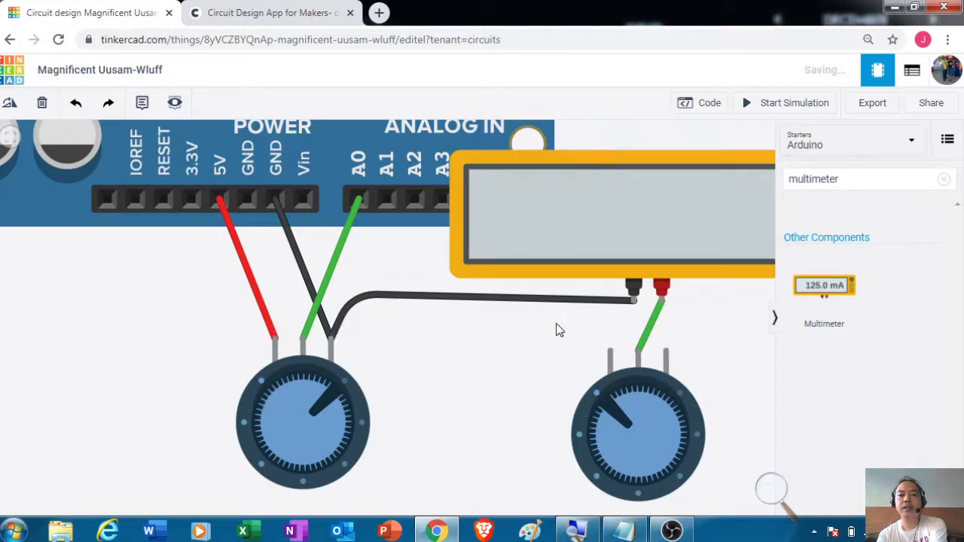
{"action": "left_click", "coordinate": [571, 299]}
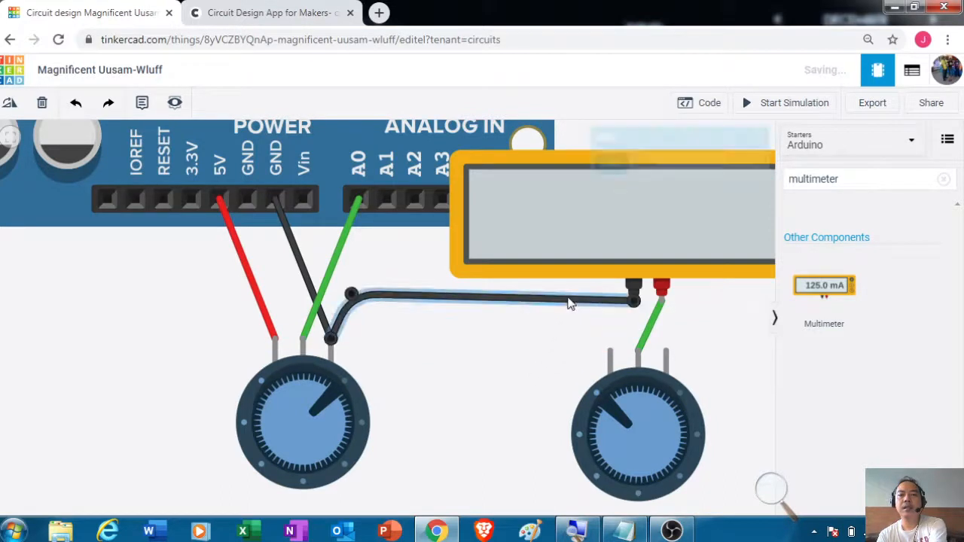
{"action": "key", "text": "Delete"}
{"action": "left_click", "coordinate": [653, 312]}
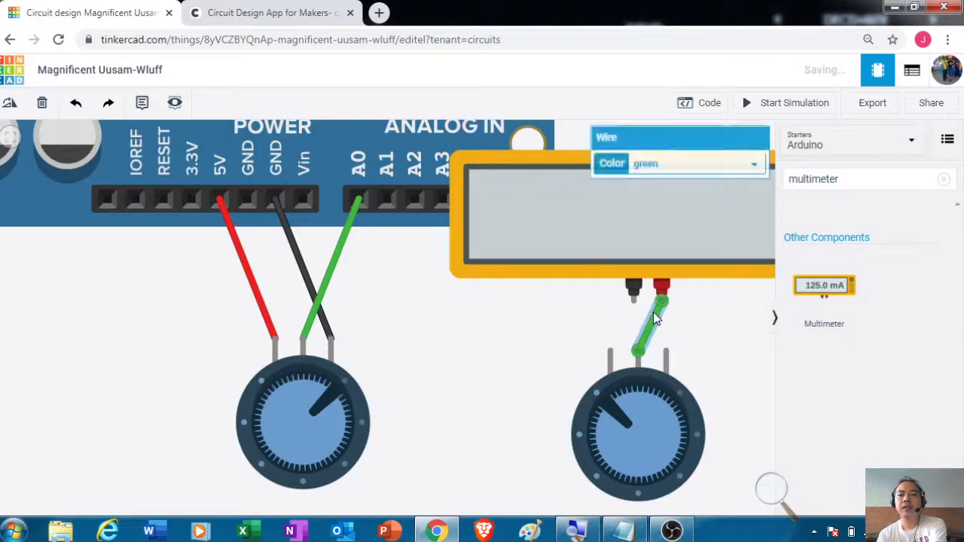
{"action": "key", "text": "Delete"}
{"action": "left_click", "coordinate": [644, 413]}
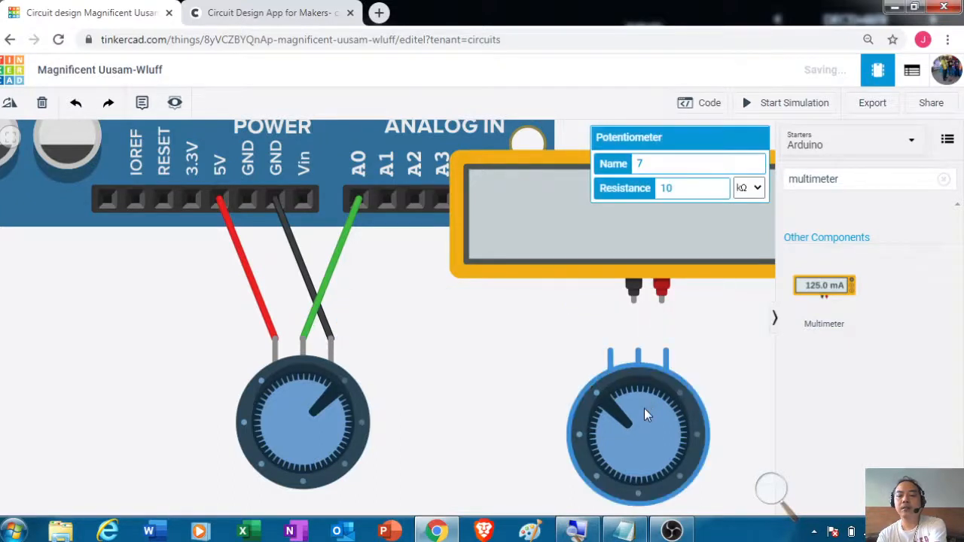
{"action": "key", "text": "Delete"}
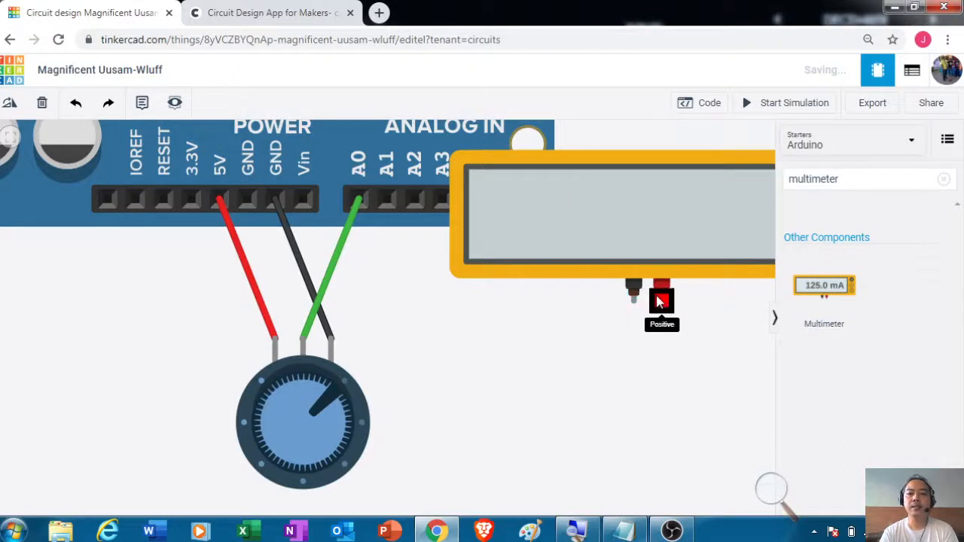
- Wire the multimeter's positive lead to the potentiometer's left outer terminal and its negative lead to the right outer terminal, colouring the negative wire black
{"action": "left_click", "coordinate": [668, 305]}
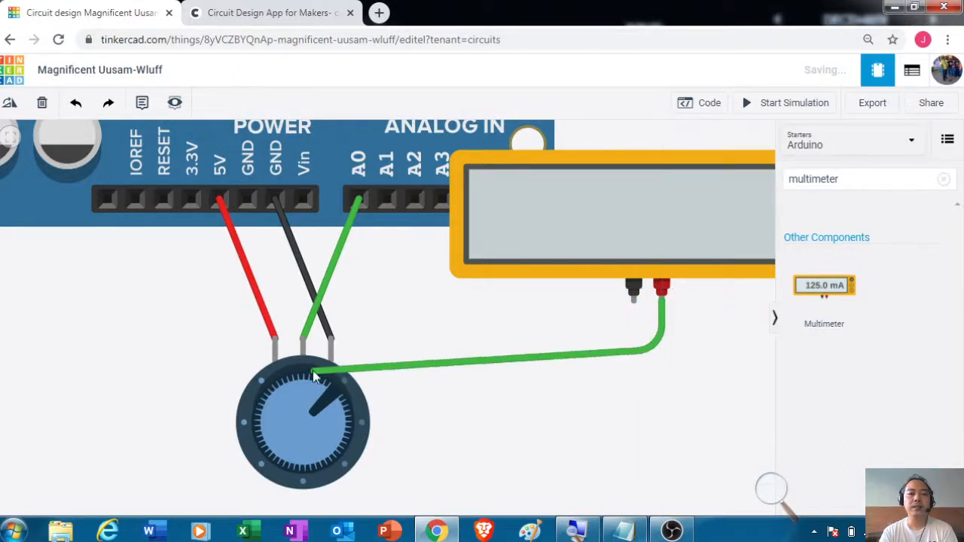
{"action": "left_click", "coordinate": [277, 343]}
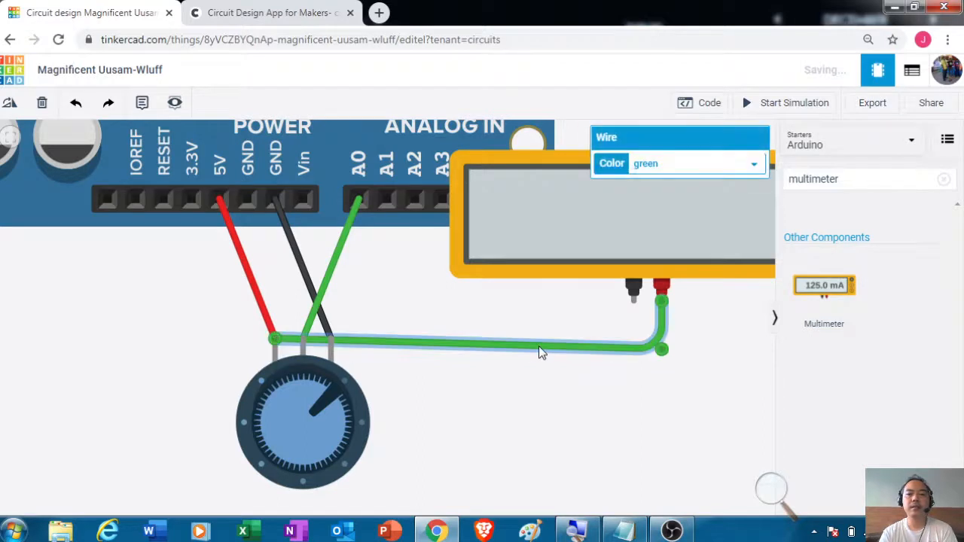
{"action": "left_click", "coordinate": [637, 300]}
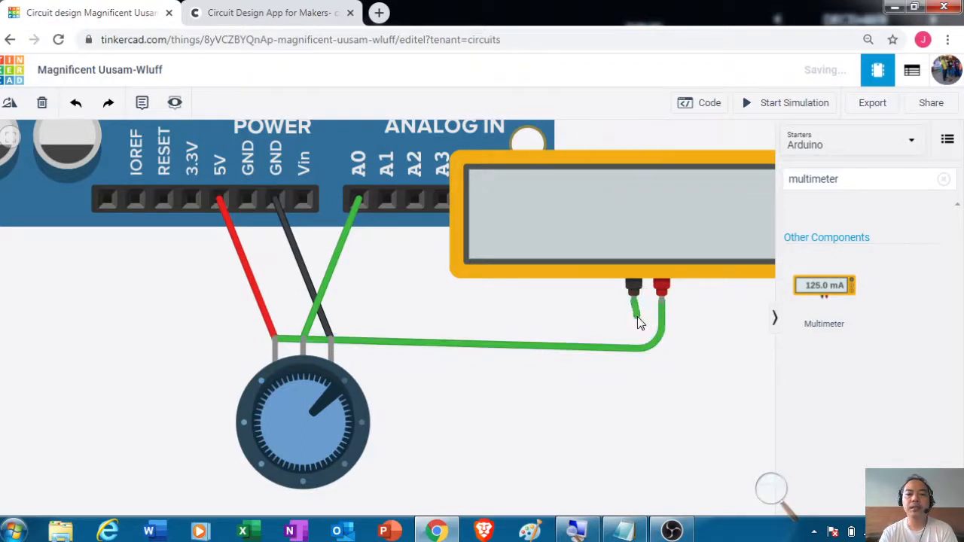
{"action": "left_click", "coordinate": [632, 323]}
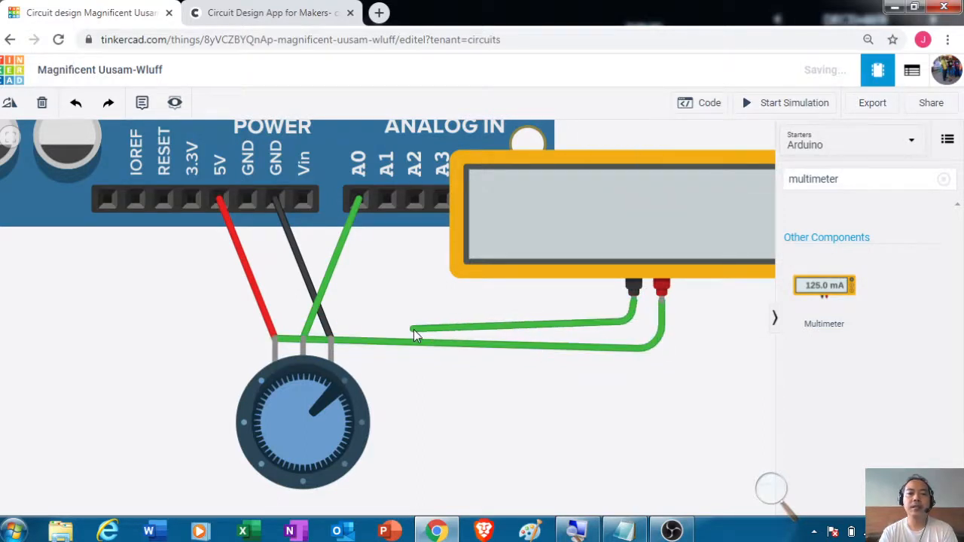
{"action": "left_click", "coordinate": [328, 349]}
{"action": "left_click", "coordinate": [703, 163]}
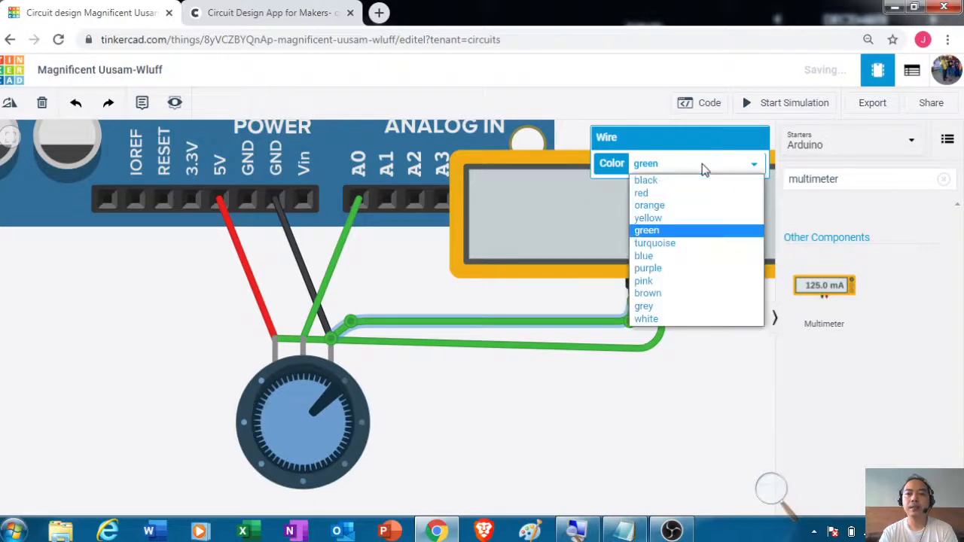
{"action": "left_click", "coordinate": [696, 188]}
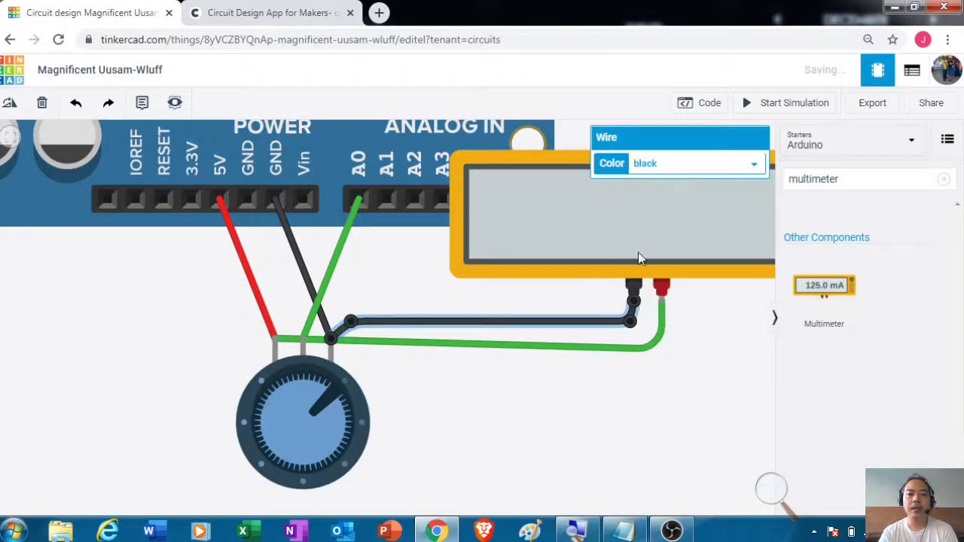
- Move the potentiometer end of the multimeter's positive wire from the left outer terminal to the wiper
{"action": "left_click", "coordinate": [565, 347]}
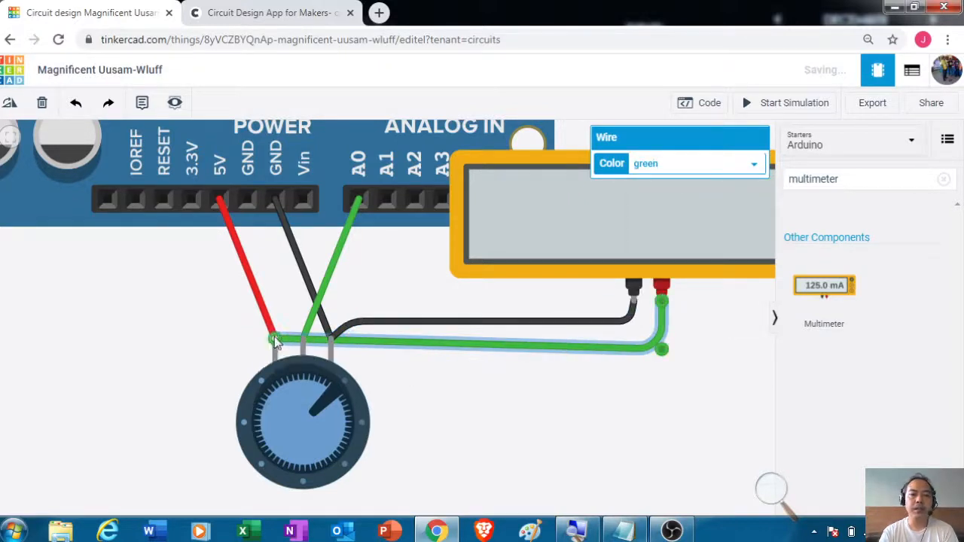
{"action": "left_click_drag", "start_coordinate": [273, 338], "coordinate": [302, 339]}
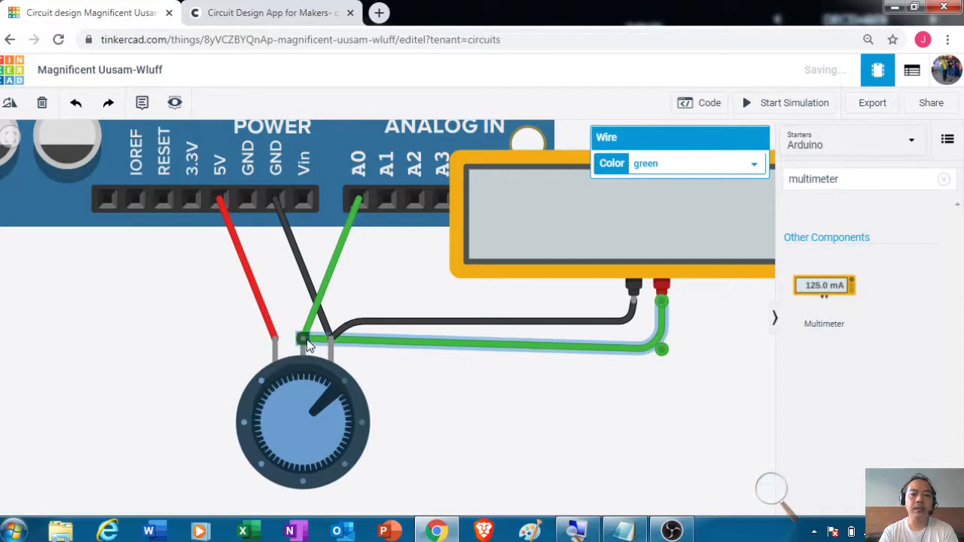
{"action": "left_click", "coordinate": [443, 360]}
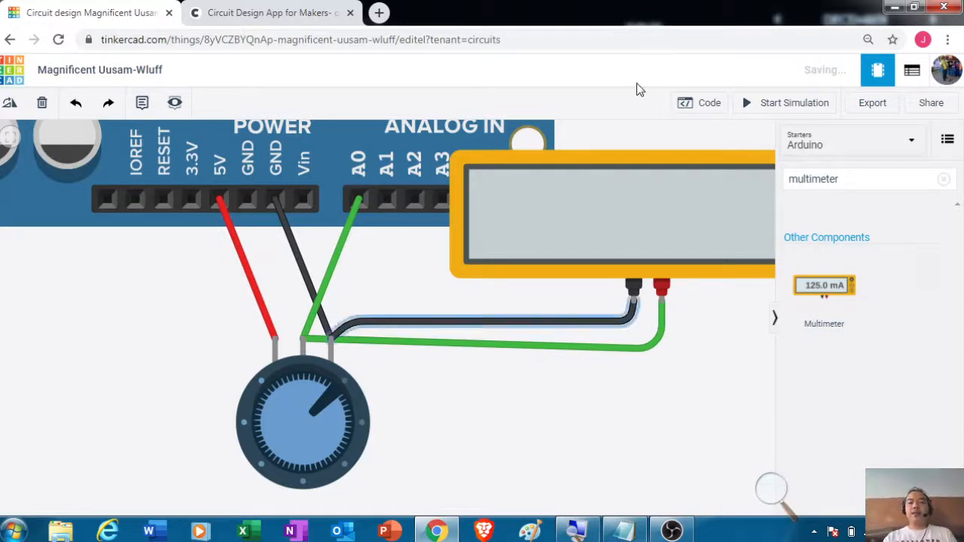
- Run the simulation, turn the potentiometer's knob to check the wiper voltage on the multimeter, and stop the simulation
{"action": "left_click", "coordinate": [748, 110]}
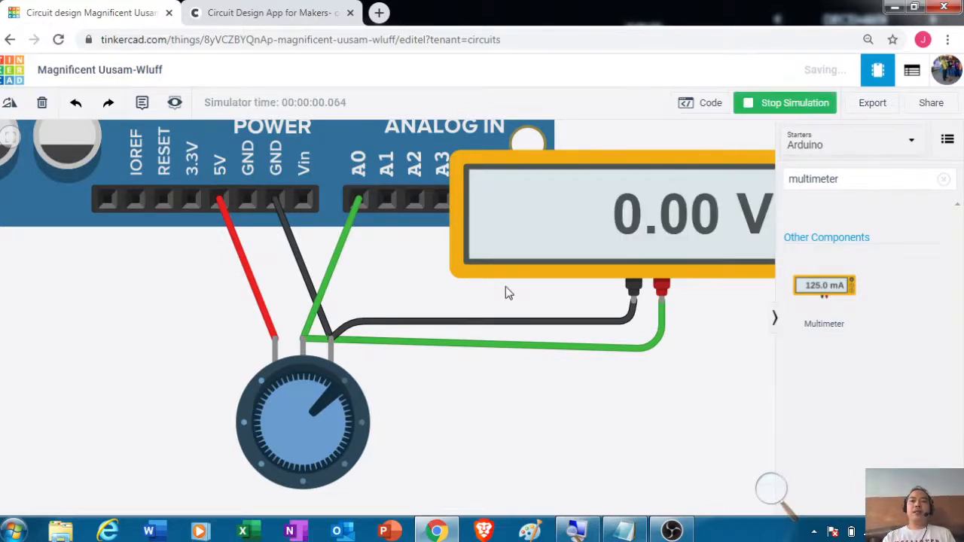
{"action": "left_click_drag", "start_coordinate": [340, 393], "coordinate": [309, 298]}
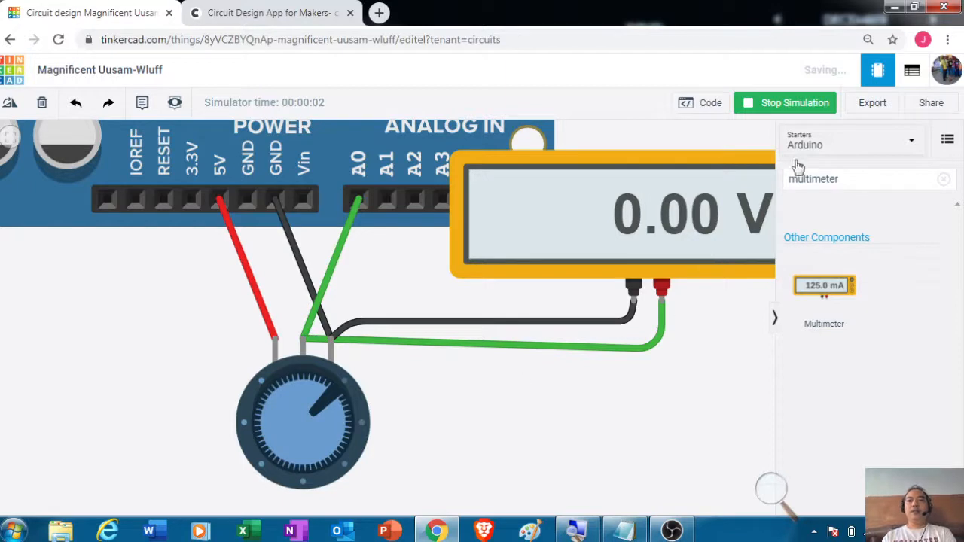
{"action": "left_click", "coordinate": [784, 104]}
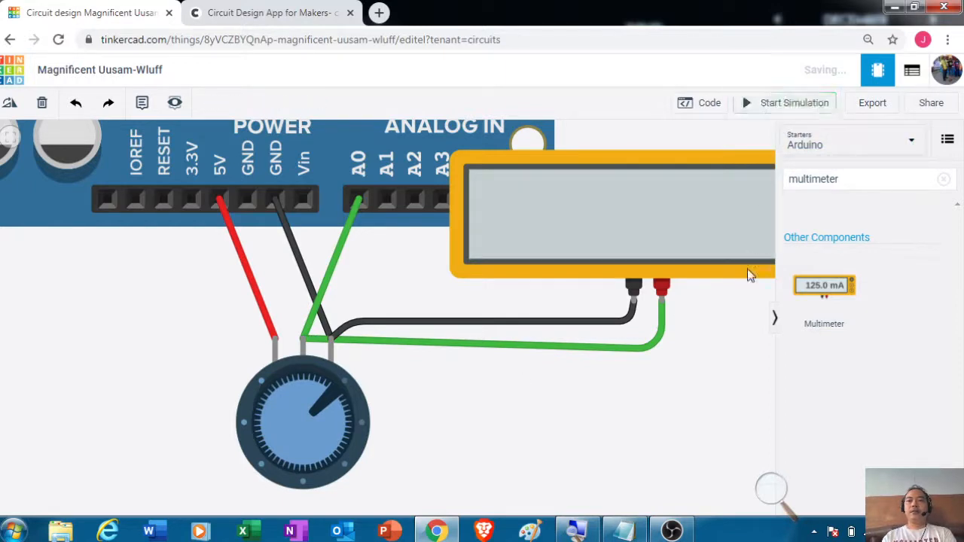
{"action": "left_click_drag", "start_coordinate": [705, 355], "coordinate": [626, 446]}
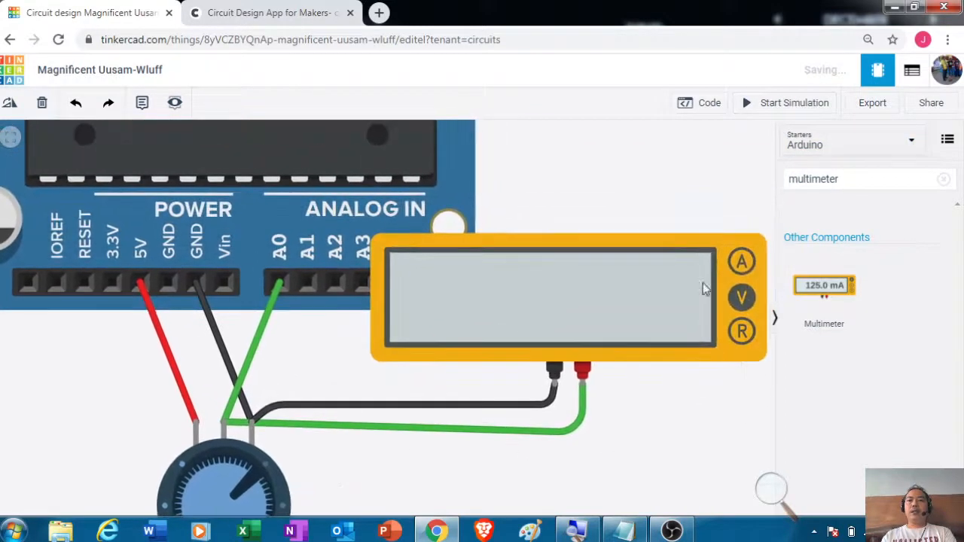
- Open the Arduino's code and switch the editor from Blocks to Text, accepting the loss of the blocks
{"action": "left_click", "coordinate": [708, 105]}
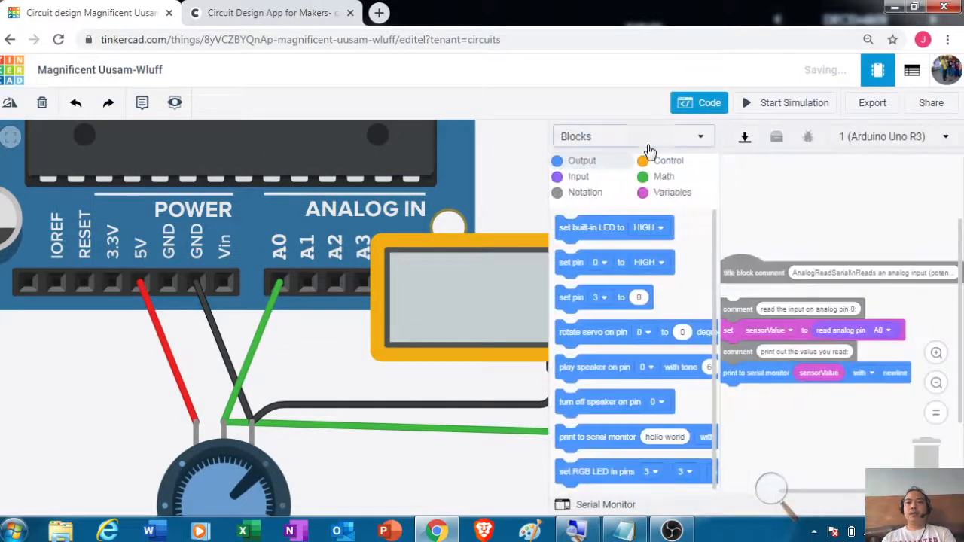
{"action": "left_click", "coordinate": [666, 141]}
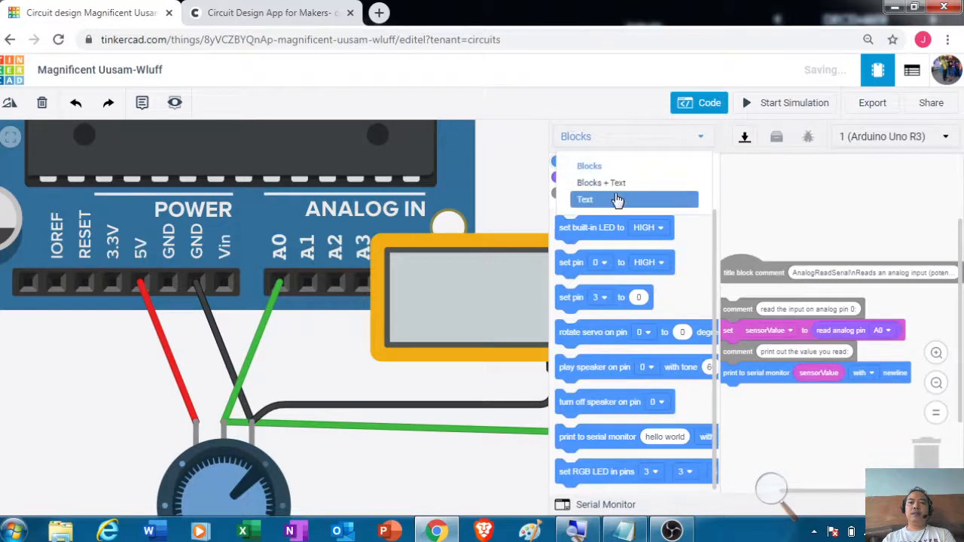
{"action": "left_click", "coordinate": [616, 199]}
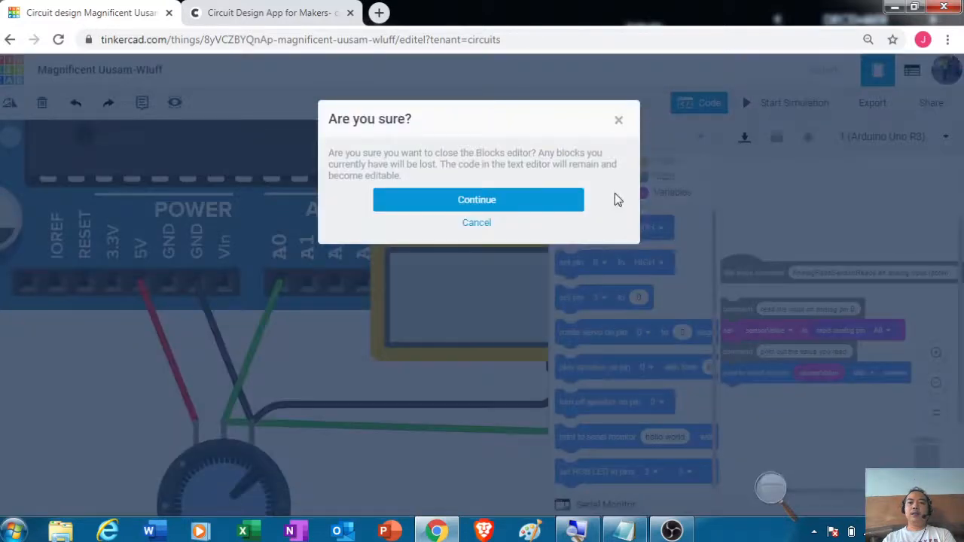
{"action": "left_click", "coordinate": [566, 207]}
- Enlarge the code with Magnifier and highlight the whole setup() function to examine it
{"action": "left_click", "coordinate": [590, 531]}
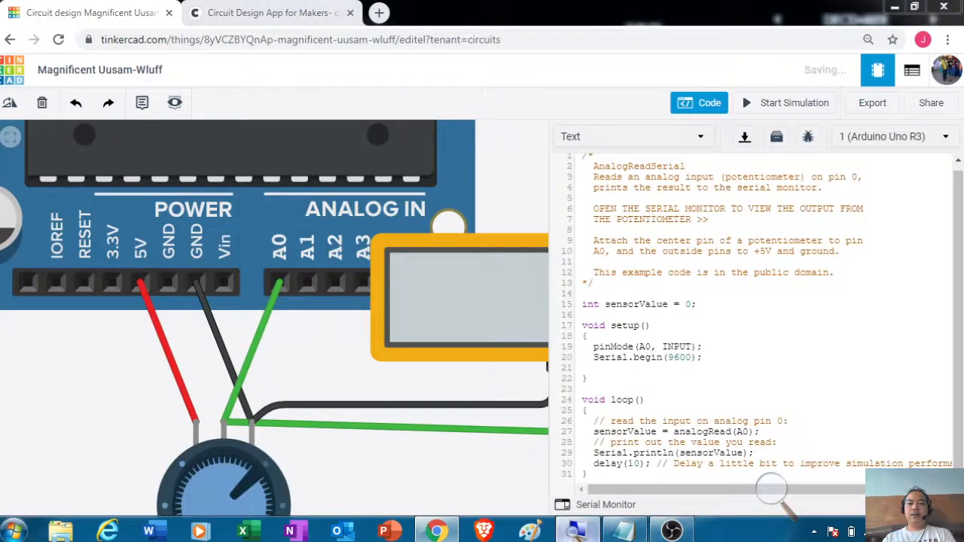
{"action": "left_click", "coordinate": [789, 498]}
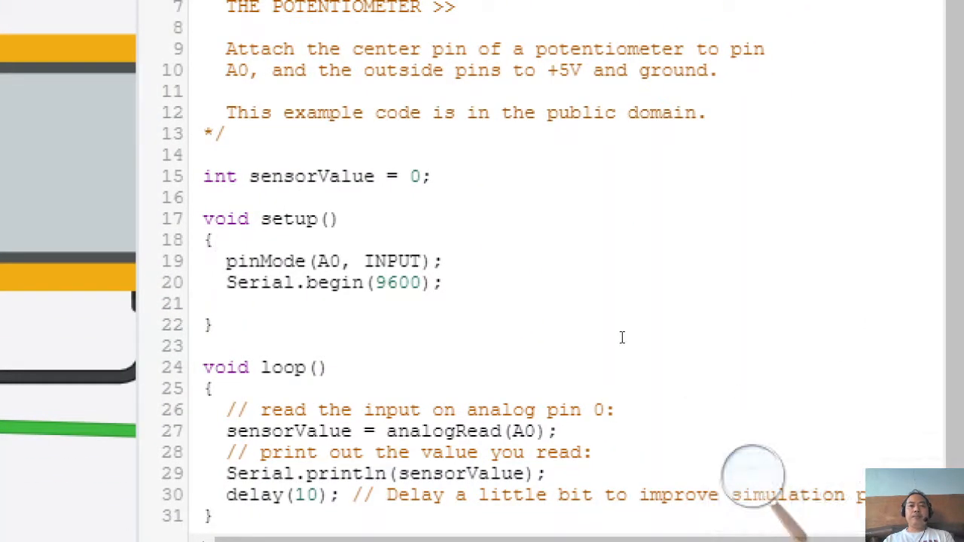
{"action": "key", "text": "Up"}
{"action": "key", "text": "Home"}
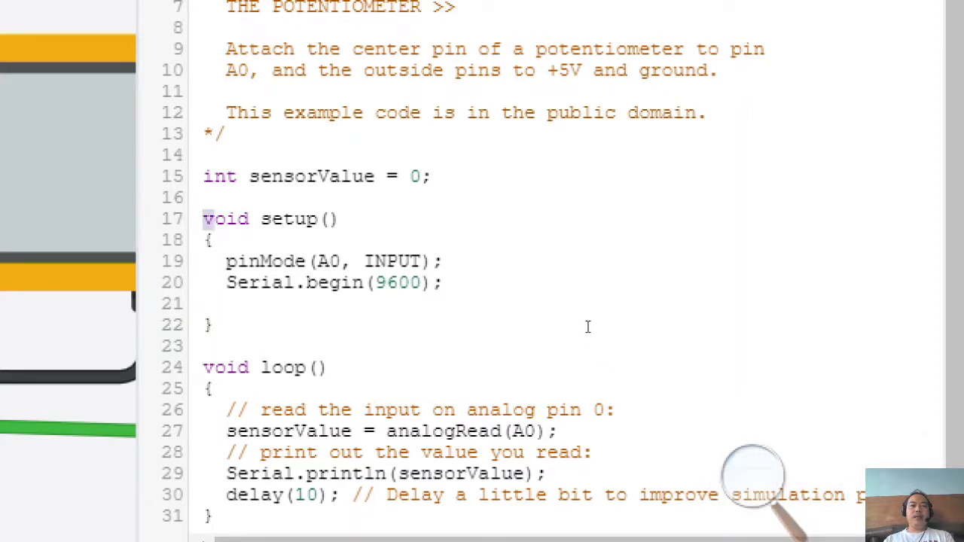
{"action": "key", "text": "shift+Down"}
{"action": "key", "text": "shift+Down"}
{"action": "key", "text": "shift+Down"}
{"action": "key", "text": "shift+Down"}
{"action": "key", "text": "shift+Down"}
{"action": "key", "text": "shift+End"}
{"action": "key", "text": "Right"}
- Highlight the Serial.begin(9600); statement in setup() to examine it
{"action": "key", "text": "Up"}
{"action": "key", "text": "Up"}
{"action": "key", "text": "Home"}
{"action": "key", "text": "shift+Right"}
{"action": "key", "text": "shift+Right"}
{"action": "key", "text": "shift+Right"}
{"action": "key", "text": "shift+Right"}
{"action": "key", "text": "shift+Right"}
{"action": "key", "text": "shift+Right"}
{"action": "key", "text": "shift+Right"}
{"action": "key", "text": "shift+Right"}
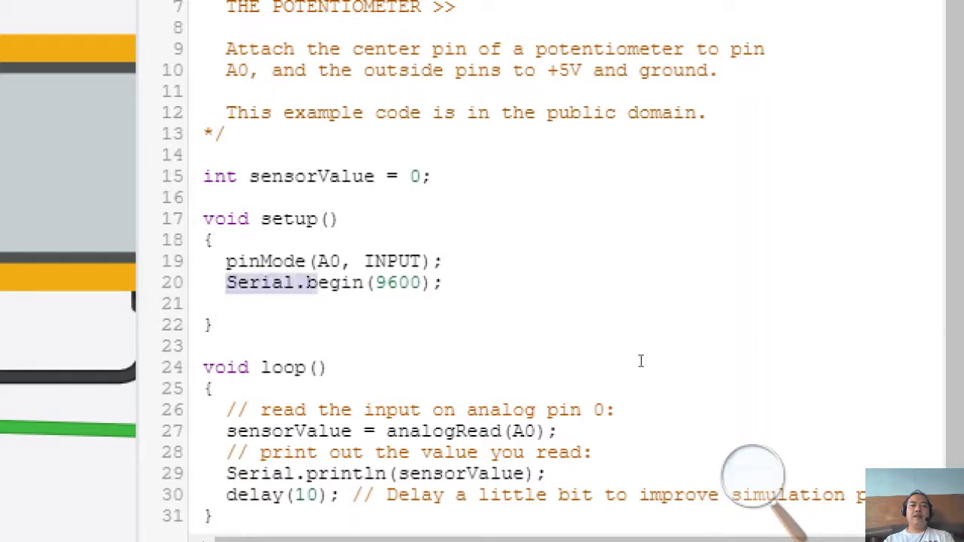
{"action": "key", "text": "shift+Right"}
{"action": "key", "text": "shift+Right"}
{"action": "key", "text": "shift+Right"}
{"action": "key", "text": "shift+Right"}
{"action": "key", "text": "shift+Right"}
{"action": "key", "text": "shift+Right"}
{"action": "key", "text": "shift+Right"}
{"action": "key", "text": "shift+Right"}
{"action": "key", "text": "shift+Right"}
{"action": "key", "text": "shift+Right"}
{"action": "key", "text": "shift+Right"}
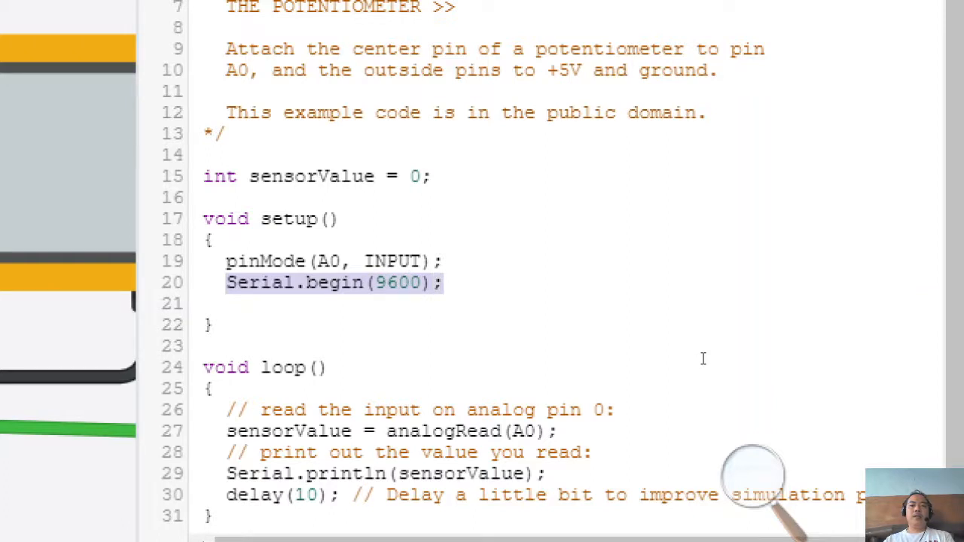
{"action": "left_click", "coordinate": [443, 283]}
- Highlight the A0 pin number and the INPUT mode in the pinMode statement to examine both arguments
{"action": "left_click", "coordinate": [329, 262]}
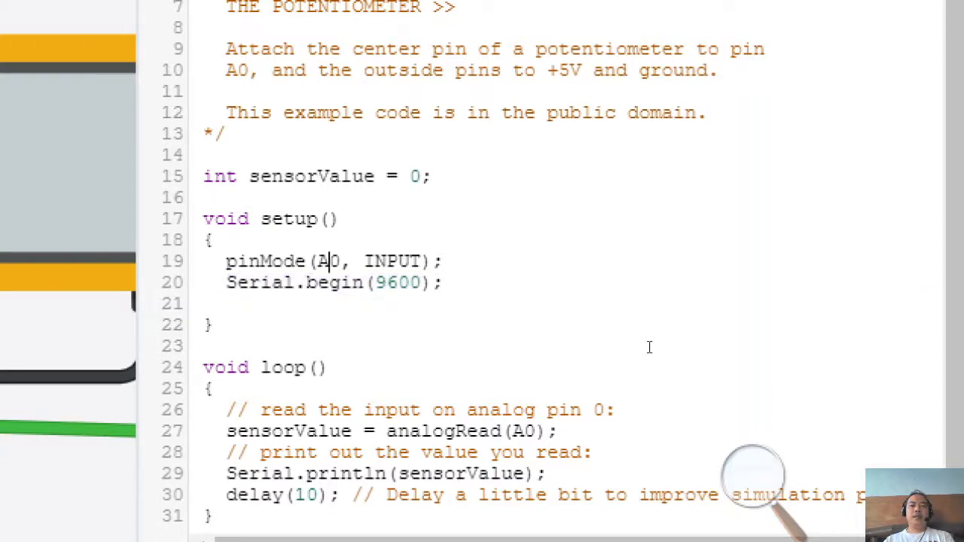
{"action": "key", "text": "shift+Right"}
{"action": "key", "text": "Right"}
{"action": "key", "text": "Right"}
{"action": "key", "text": "Right"}
{"action": "key", "text": "shift+Right"}
{"action": "key", "text": "shift+Right"}
{"action": "key", "text": "shift+Right"}
{"action": "key", "text": "shift+Right"}
{"action": "key", "text": "shift+Right"}
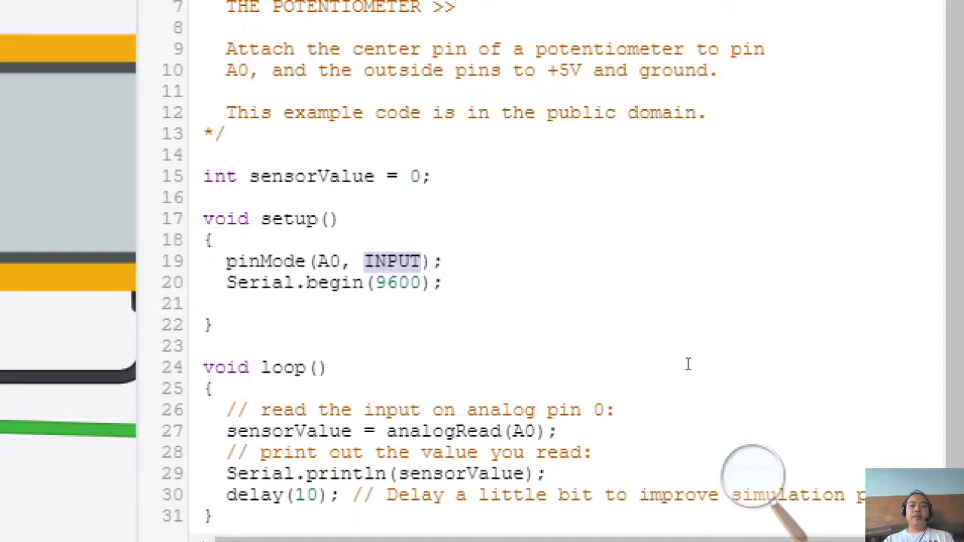
- Return to the Serial.begin(9600); line and highlight it to review how serial communication is set up
{"action": "key", "text": "Down"}
{"action": "key", "text": "Home"}
{"action": "key", "text": "shift+Right"}
{"action": "key", "text": "shift+Right"}
{"action": "key", "text": "shift+Right"}
{"action": "key", "text": "shift+Right"}
{"action": "key", "text": "shift+Right"}
{"action": "key", "text": "shift+Right"}
{"action": "key", "text": "shift+Right"}
{"action": "key", "text": "shift+Right"}
{"action": "key", "text": "shift+Right"}
{"action": "key", "text": "shift+Right"}
{"action": "key", "text": "shift+Right"}
{"action": "key", "text": "shift+Right"}
{"action": "key", "text": "shift+Right"}
{"action": "key", "text": "shift+Right"}
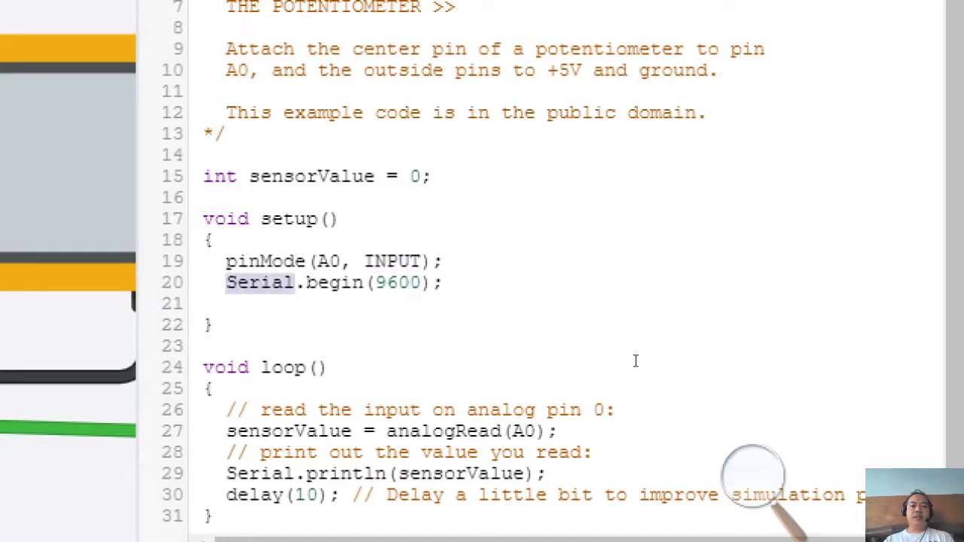
{"action": "key", "text": "shift+Right"}
{"action": "key", "text": "shift+Right"}
{"action": "key", "text": "shift+Right"}
{"action": "key", "text": "shift+Right"}
{"action": "key", "text": "shift+Right"}
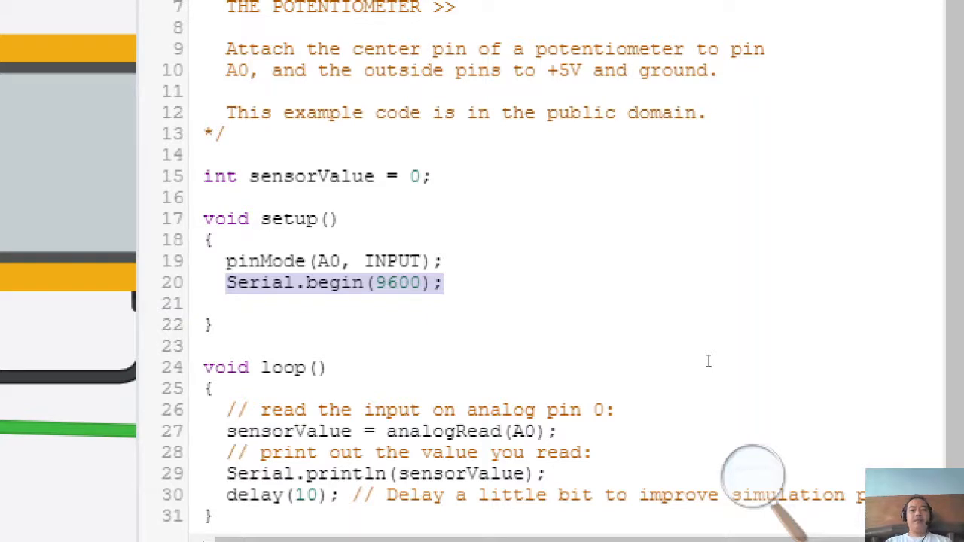
{"action": "left_click", "coordinate": [651, 378]}
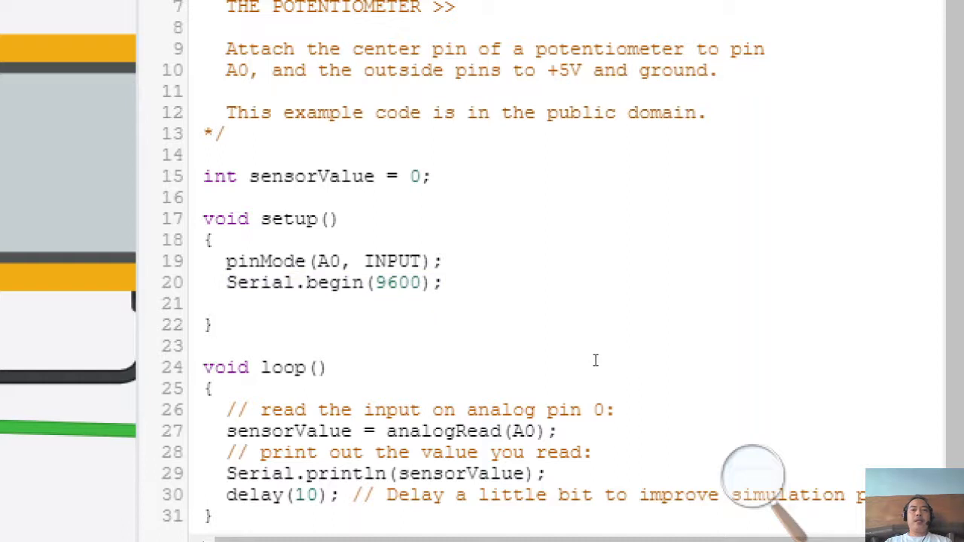
{"action": "key", "text": "shift+End"}
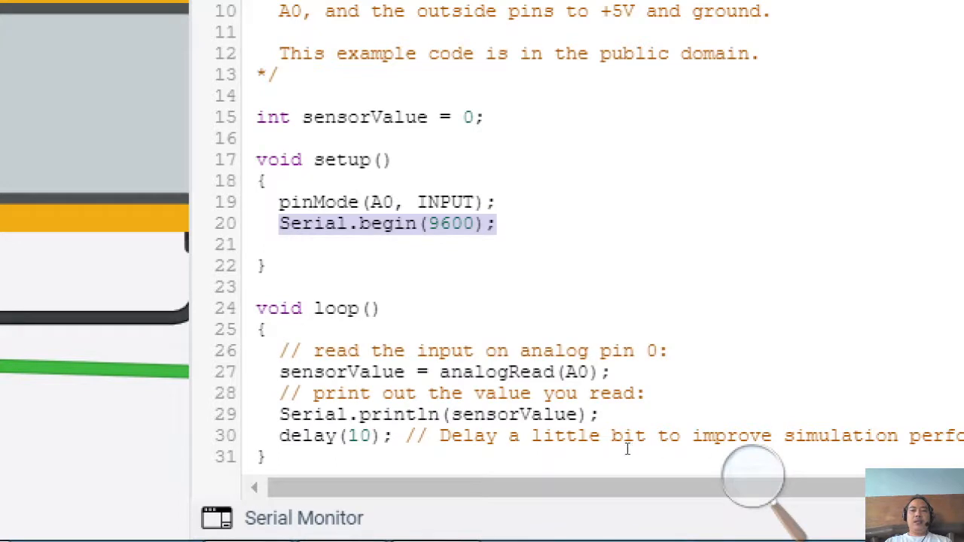
- Highlight sensorValue and its analogRead(A0); assignment in loop() to examine how the analog input is read
{"action": "left_click_drag", "start_coordinate": [279, 372], "coordinate": [405, 372]}
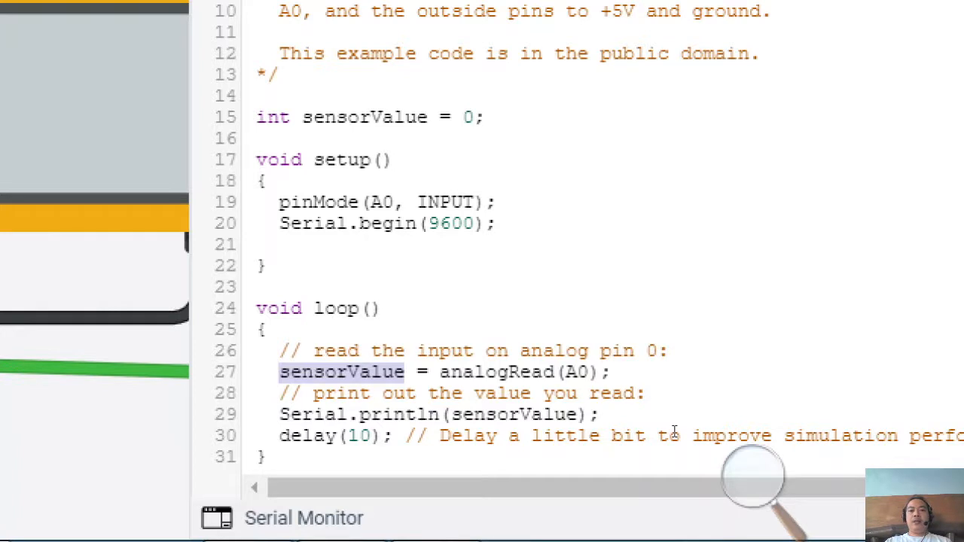
{"action": "left_click_drag", "start_coordinate": [440, 372], "coordinate": [611, 372]}
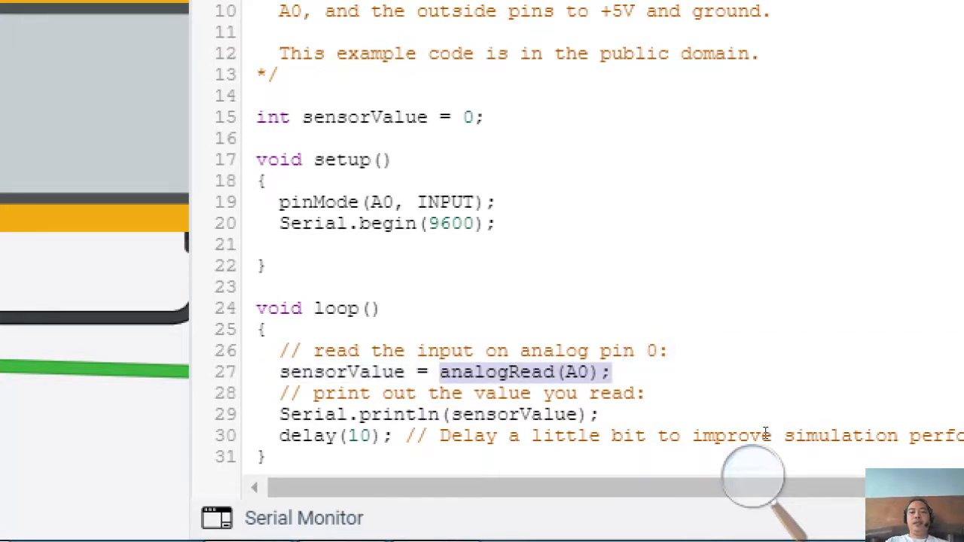
{"action": "key", "text": "Right"}
{"action": "key", "text": "Left"}
{"action": "key", "text": "Left"}
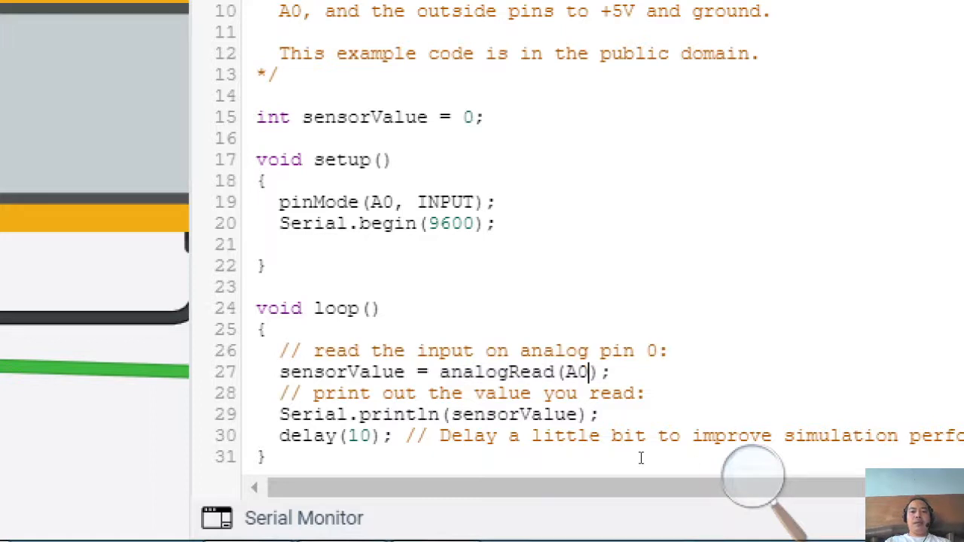
- Highlight the Serial.println(sensorValue); statement and the delay(10) call in loop() to examine them
{"action": "key", "text": "Down"}
{"action": "key", "text": "Down"}
{"action": "key", "text": "Home"}
{"action": "key", "text": "shift+Right"}
{"action": "key", "text": "shift+Right"}
{"action": "key", "text": "shift+Right"}
{"action": "key", "text": "shift+Right"}
{"action": "key", "text": "shift+Right"}
{"action": "key", "text": "shift+Right"}
{"action": "key", "text": "shift+Right"}
{"action": "key", "text": "shift+Right"}
{"action": "key", "text": "shift+Right"}
{"action": "key", "text": "shift+Right"}
{"action": "key", "text": "shift+Right"}
{"action": "key", "text": "shift+Right"}
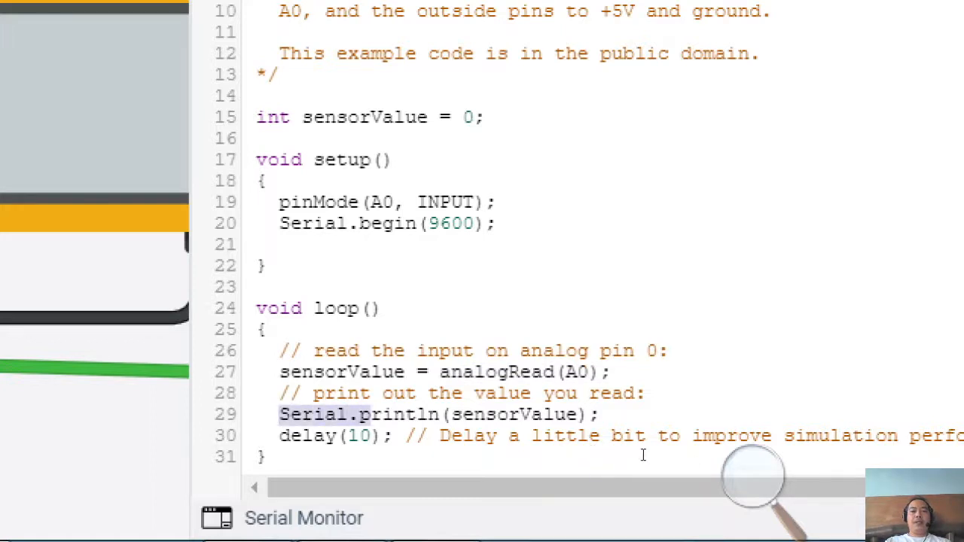
{"action": "key", "text": "shift+Right"}
{"action": "key", "text": "shift+Right"}
{"action": "key", "text": "shift+Right"}
{"action": "key", "text": "shift+Right"}
{"action": "key", "text": "shift+Right"}
{"action": "key", "text": "shift+Right"}
{"action": "key", "text": "shift+Right"}
{"action": "key", "text": "shift+Right"}
{"action": "key", "text": "shift+Right"}
{"action": "key", "text": "shift+Right"}
{"action": "key", "text": "shift+Right"}
{"action": "key", "text": "shift+Right"}
{"action": "key", "text": "shift+Right"}
{"action": "key", "text": "shift+Right"}
{"action": "key", "text": "shift+Right"}
{"action": "key", "text": "shift+Right"}
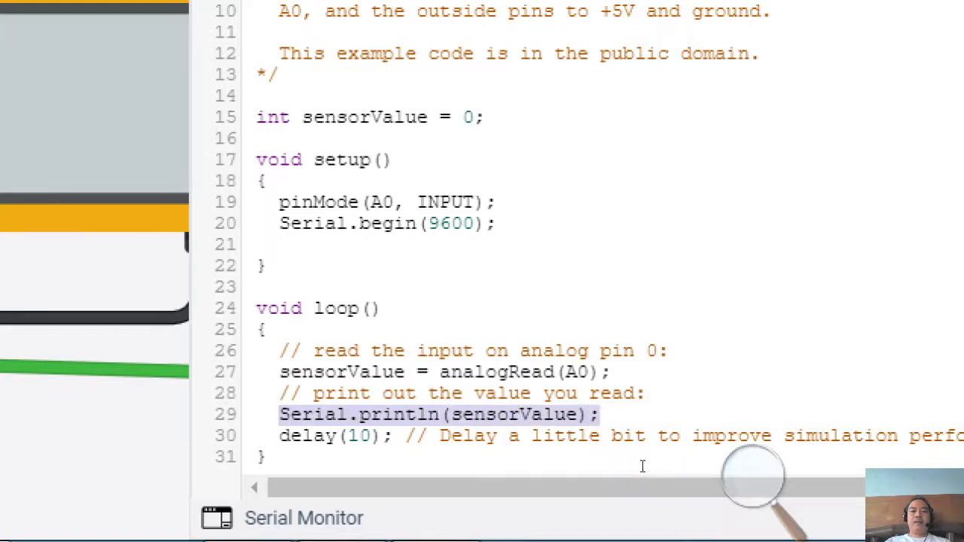
{"action": "left_click_drag", "start_coordinate": [372, 436], "coordinate": [291, 437]}
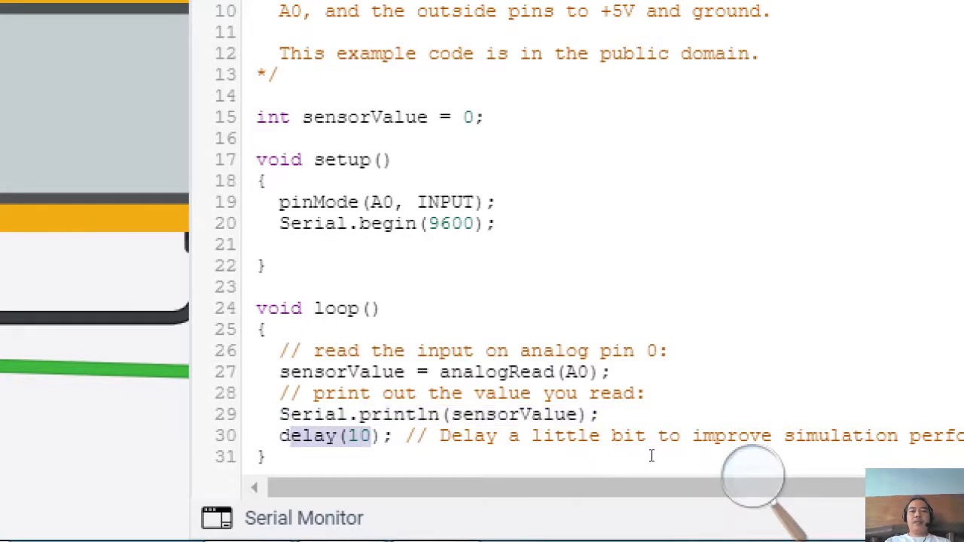
{"action": "left_click", "coordinate": [405, 414]}
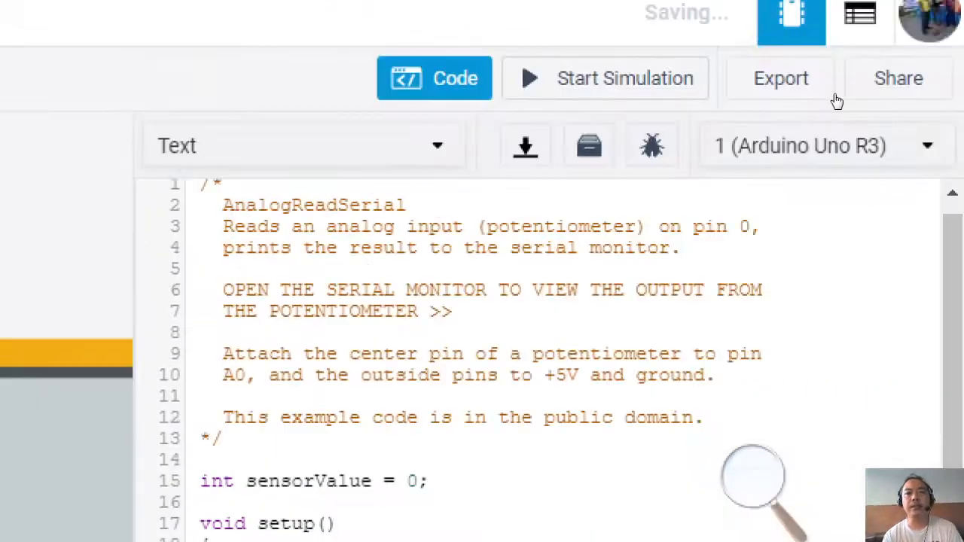
- Start the simulation with the Serial Monitor open and turn the potentiometer's knob to the upper left to check the serial values
{"action": "left_click", "coordinate": [632, 101]}
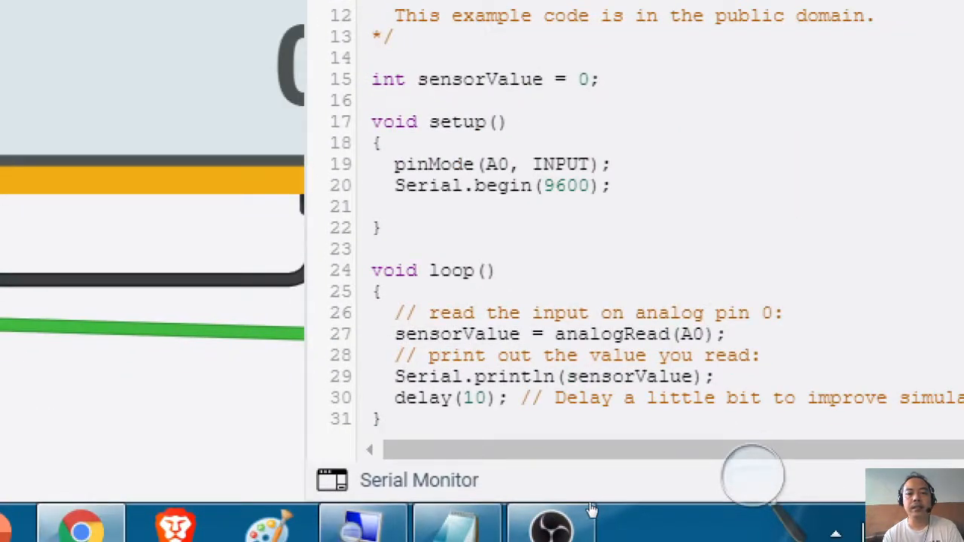
{"action": "left_click", "coordinate": [591, 503]}
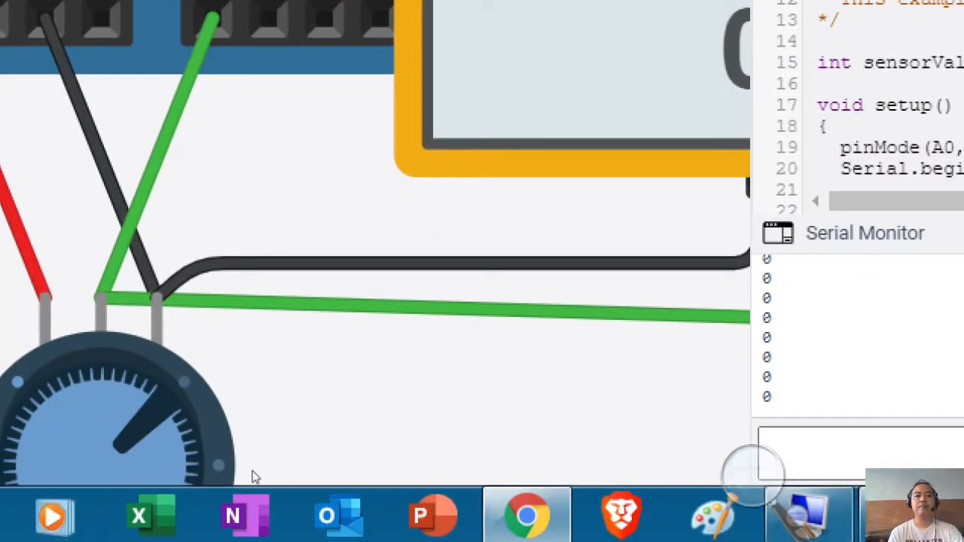
{"action": "left_click_drag", "start_coordinate": [252, 471], "coordinate": [255, 496]}
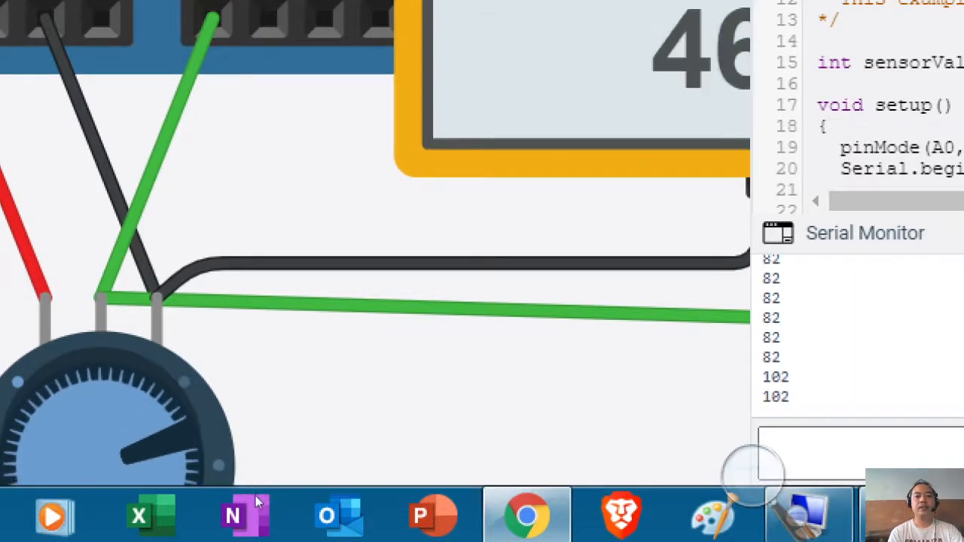
{"action": "left_click_drag", "start_coordinate": [331, 447], "coordinate": [362, 402]}
{"action": "left_click_drag", "start_coordinate": [299, 448], "coordinate": [230, 430]}
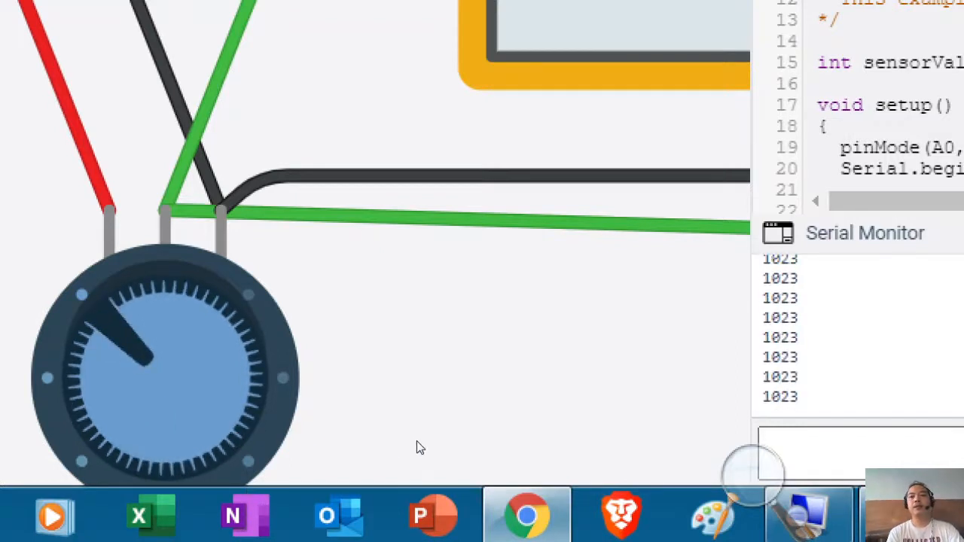
- Turn the potentiometer's knob straight down and back to the upper right while checking the serial values, and stop the simulation
{"action": "mouse_move", "coordinate": [522, 430]}
{"action": "left_mouse_down"}
{"action": "mouse_move", "coordinate": [467, 441]}
{"action": "mouse_move", "coordinate": [536, 422]}
{"action": "left_mouse_up"}
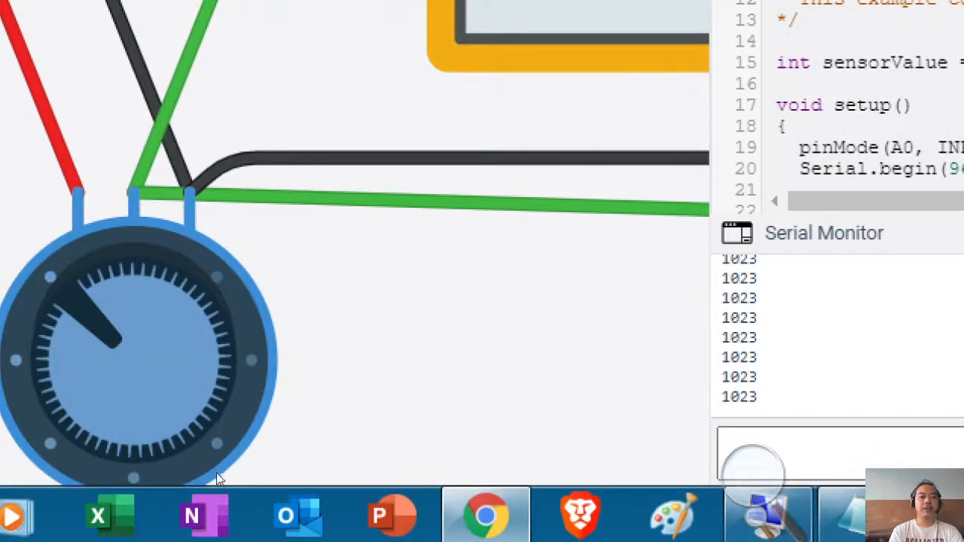
{"action": "left_click_drag", "start_coordinate": [229, 421], "coordinate": [261, 494]}
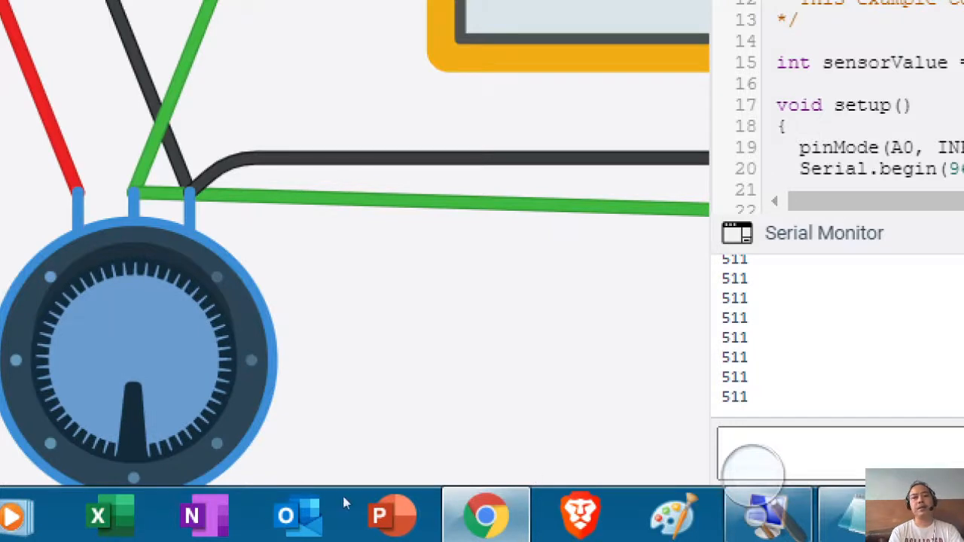
{"action": "left_click_drag", "start_coordinate": [264, 495], "coordinate": [286, 430]}
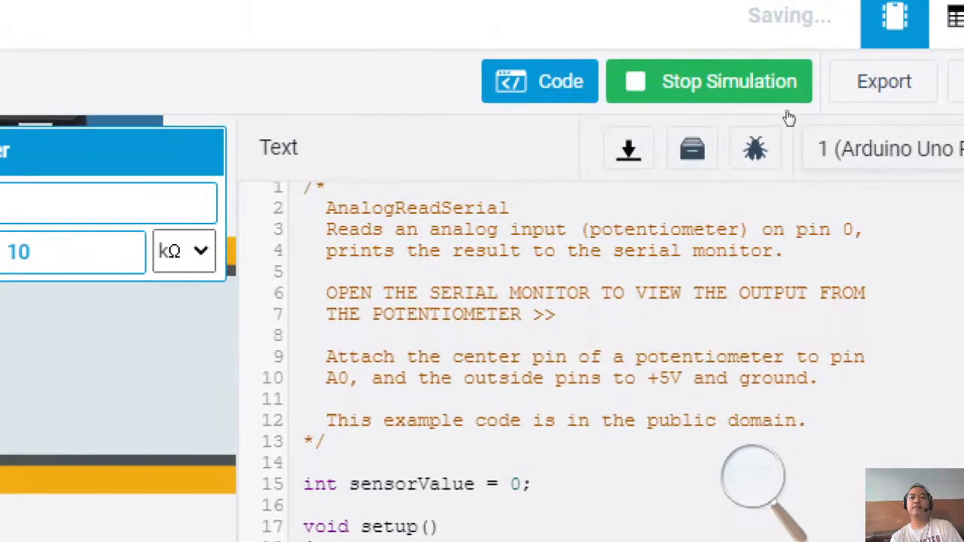
{"action": "left_click", "coordinate": [787, 98]}
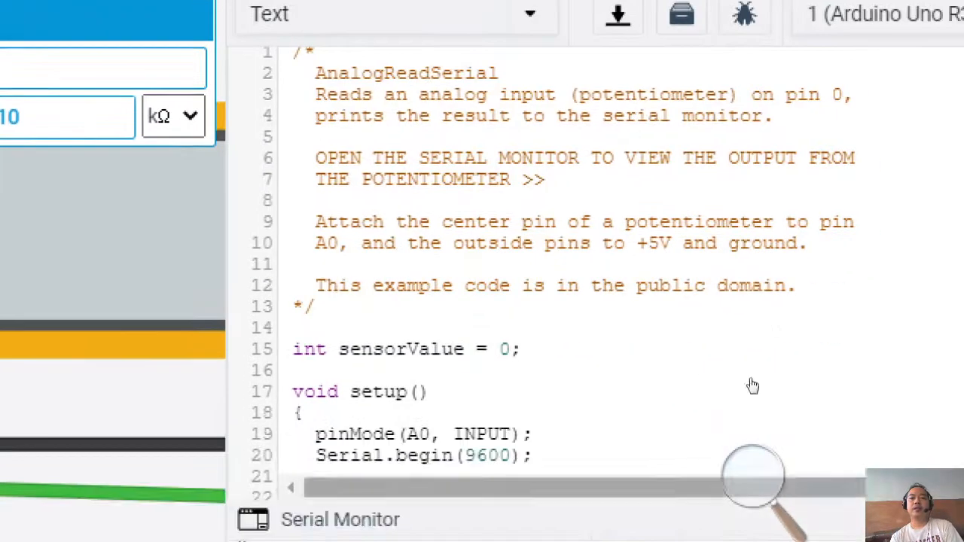
- Set Magnifier's zoom back to 100%
{"action": "left_click", "coordinate": [753, 477]}
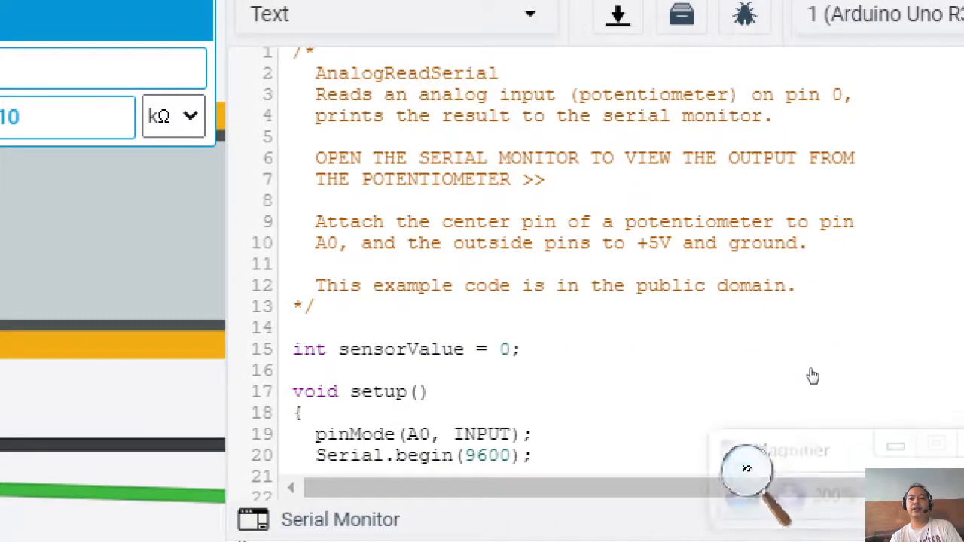
{"action": "left_click", "coordinate": [743, 496]}
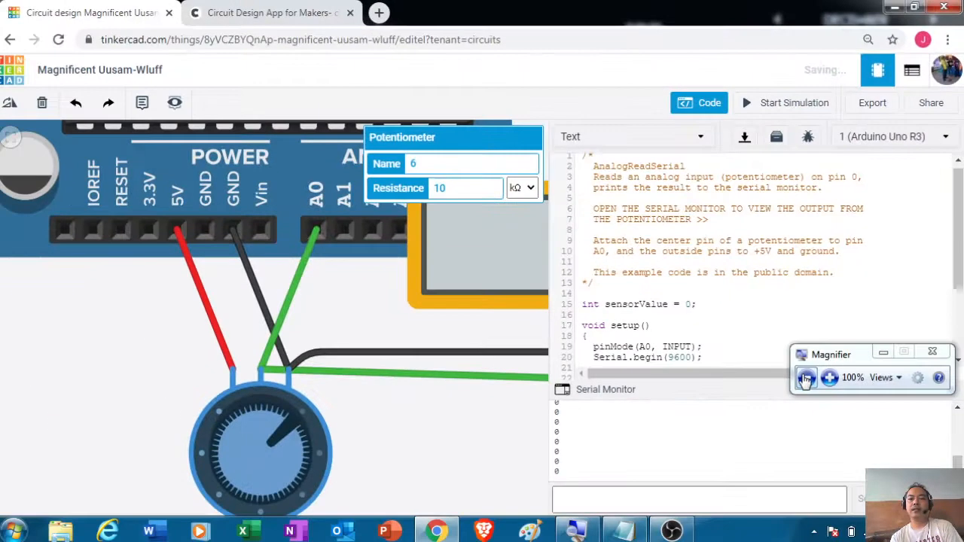
- Hide the code editor to show the component library beside the Arduino's digital pins
{"action": "left_click", "coordinate": [500, 400]}
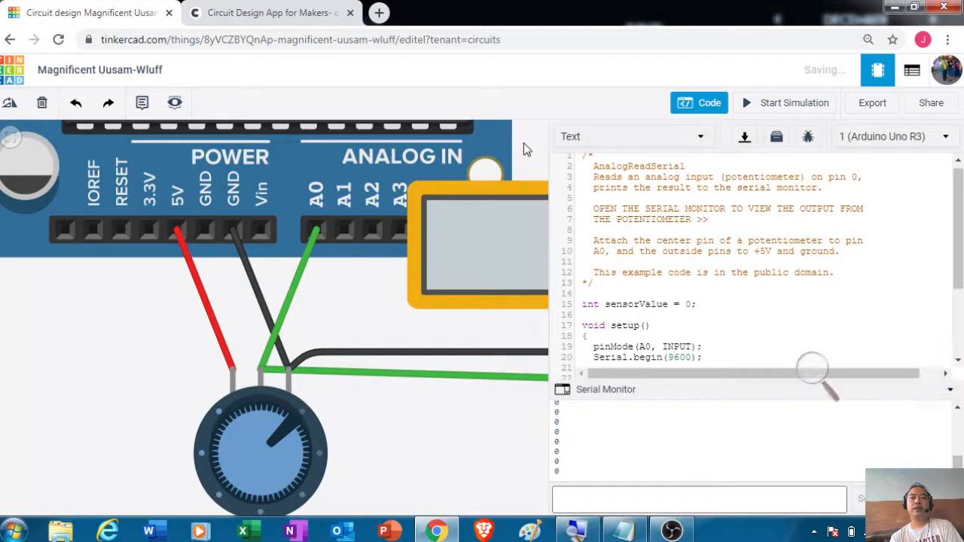
{"action": "left_click_drag", "start_coordinate": [524, 142], "coordinate": [477, 357]}
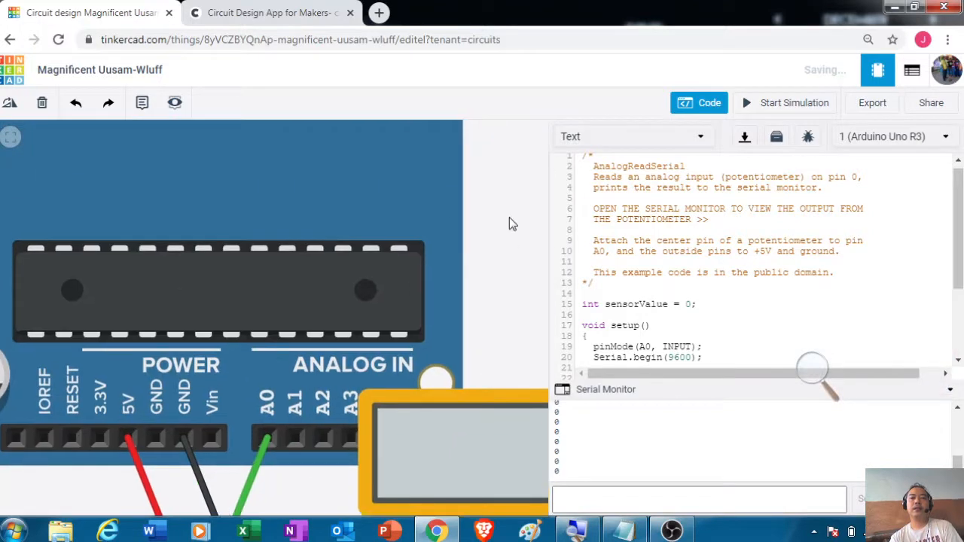
{"action": "left_click_drag", "start_coordinate": [509, 217], "coordinate": [525, 437]}
{"action": "left_click_drag", "start_coordinate": [505, 226], "coordinate": [560, 315]}
{"action": "left_click_drag", "start_coordinate": [557, 382], "coordinate": [520, 296]}
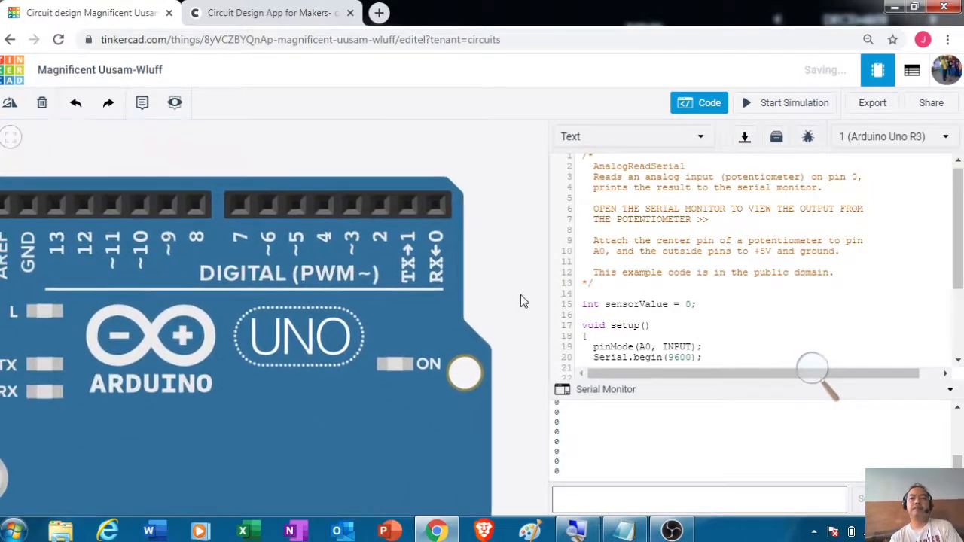
{"action": "left_click", "coordinate": [698, 107]}
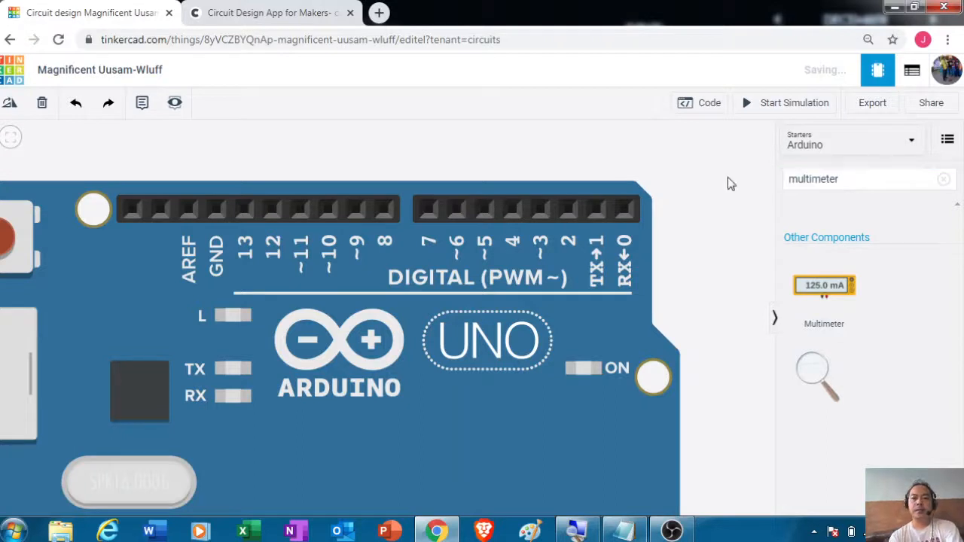
- Replace the multimeter search in the Arduino starters library with a search for "led"
{"action": "left_click", "coordinate": [849, 183]}
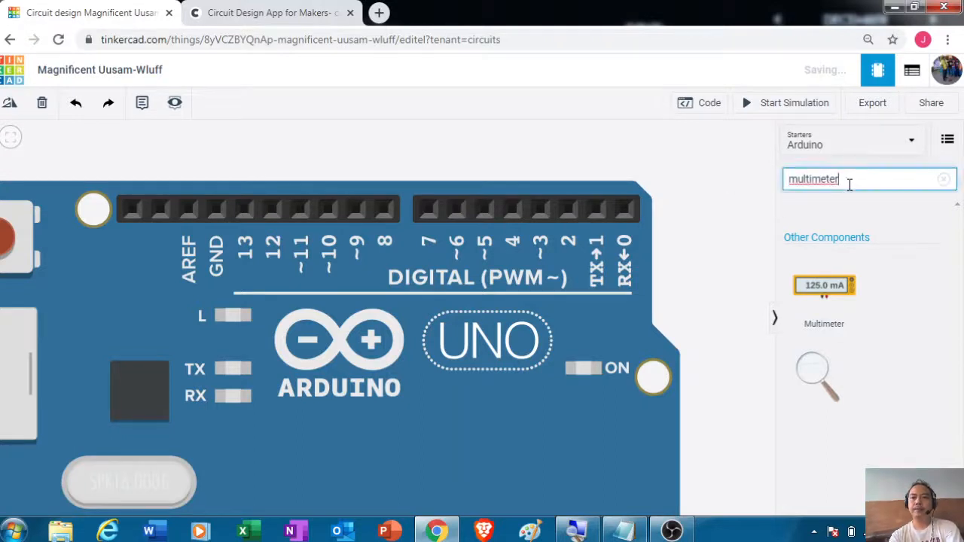
{"action": "key", "text": "BackSpace"}
{"action": "key", "text": "BackSpace"}
{"action": "key", "text": "BackSpace"}
{"action": "key", "text": "BackSpace"}
{"action": "key", "text": "BackSpace"}
{"action": "key", "text": "BackSpace"}
{"action": "key", "text": "BackSpace"}
{"action": "key", "text": "BackSpace"}
{"action": "key", "text": "BackSpace"}
{"action": "key", "text": "BackSpace"}
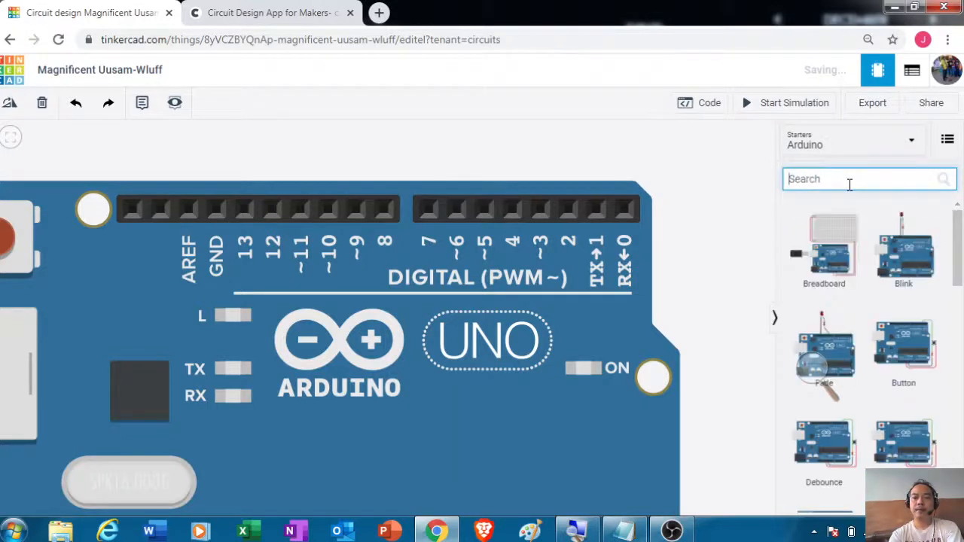
{"action": "type", "text": "LED"}
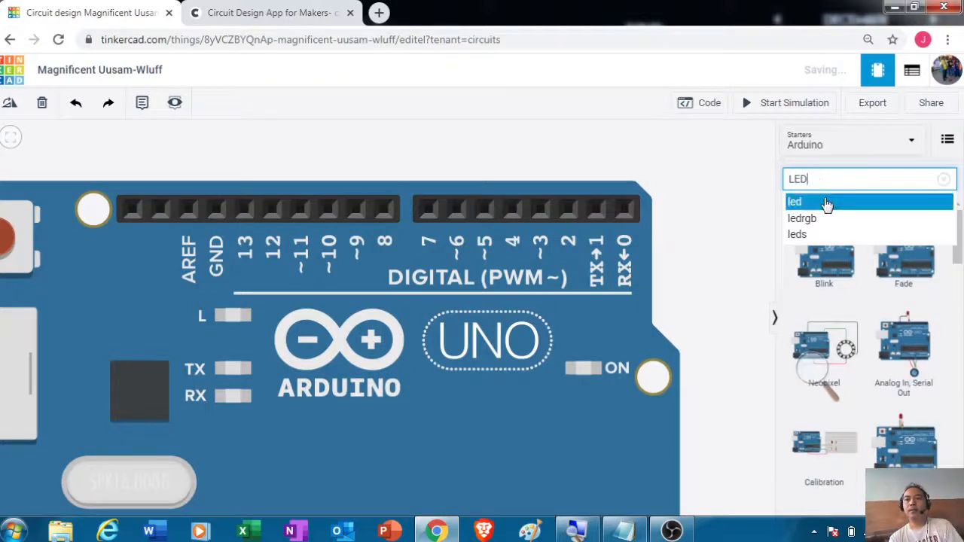
{"action": "left_click", "coordinate": [827, 203]}
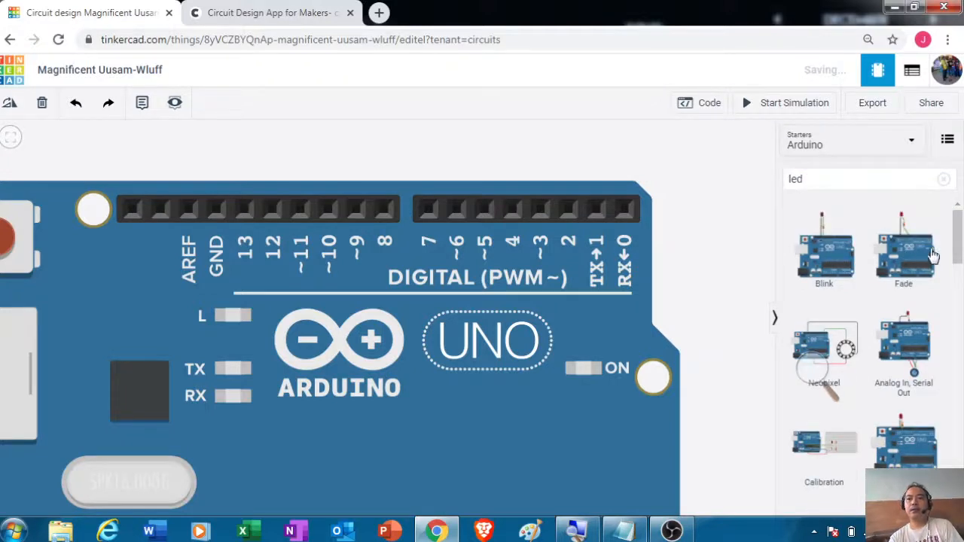
- Switch the library to Basic components and place a red LED above the Arduino's digital pins 9 and 10
{"action": "left_click", "coordinate": [889, 145]}
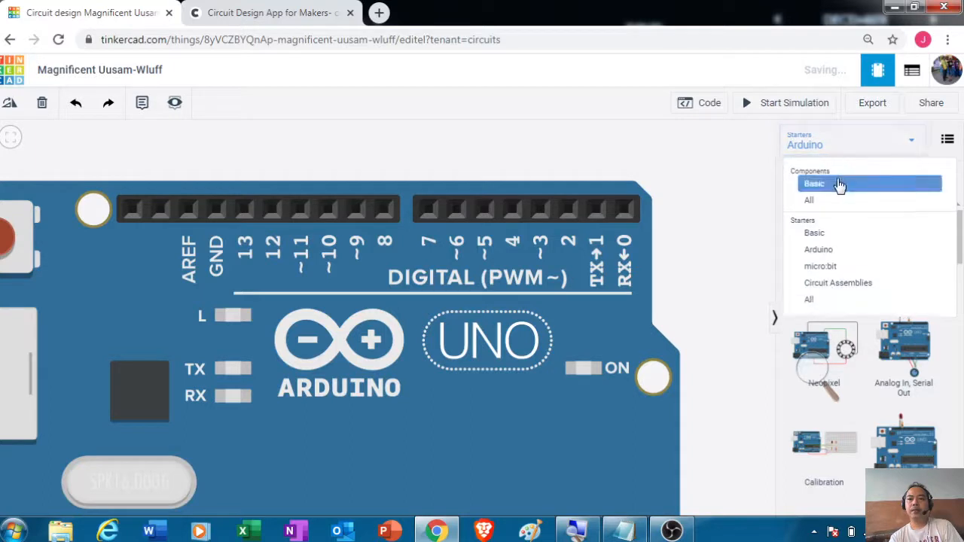
{"action": "left_click", "coordinate": [837, 194]}
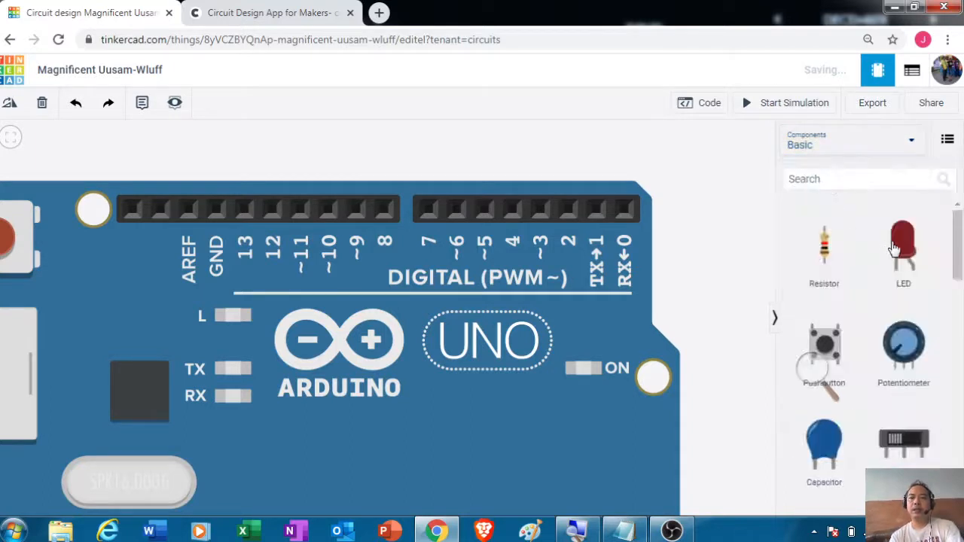
{"action": "left_click_drag", "start_coordinate": [904, 251], "coordinate": [772, 357]}
{"action": "left_click_drag", "start_coordinate": [714, 402], "coordinate": [663, 418]}
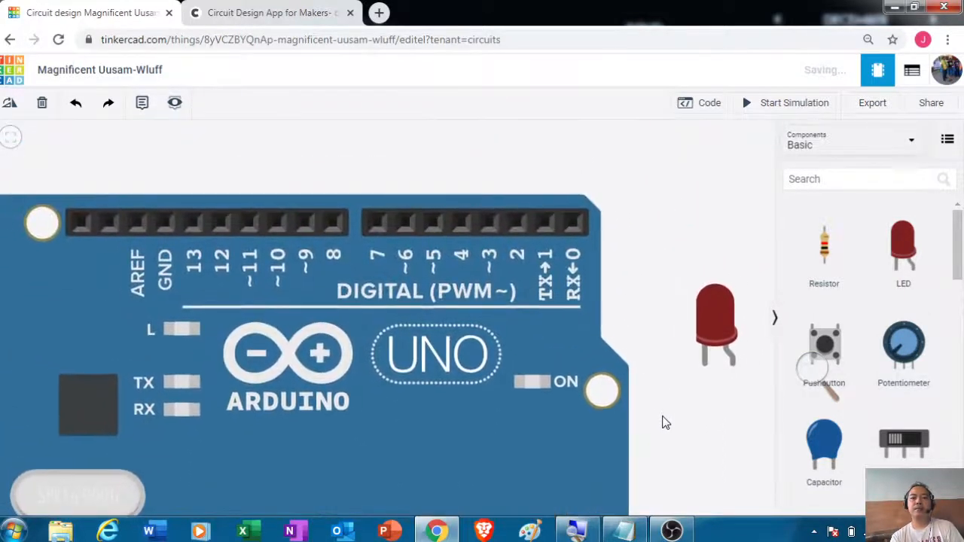
{"action": "left_click_drag", "start_coordinate": [704, 335], "coordinate": [306, 158]}
{"action": "left_click_drag", "start_coordinate": [394, 173], "coordinate": [362, 341]}
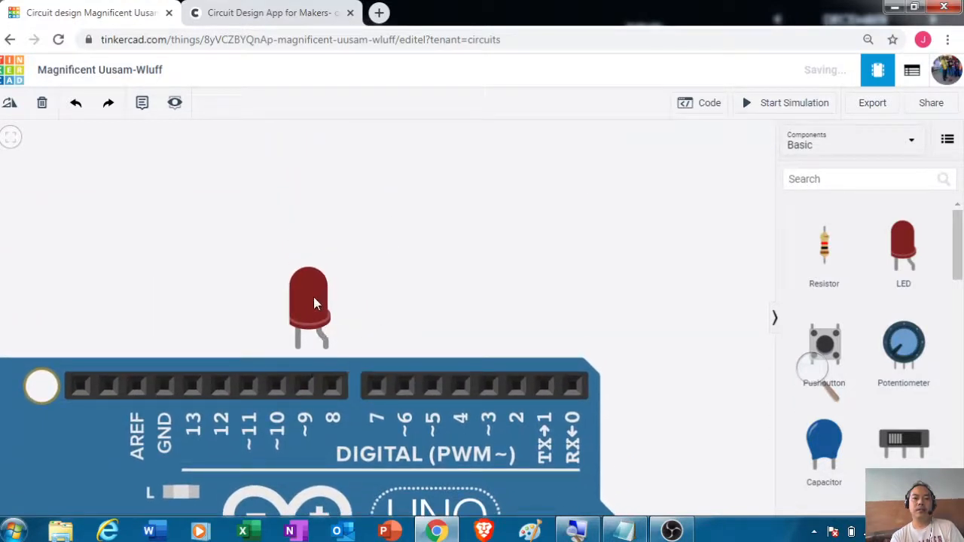
{"action": "left_click_drag", "start_coordinate": [317, 303], "coordinate": [292, 279]}
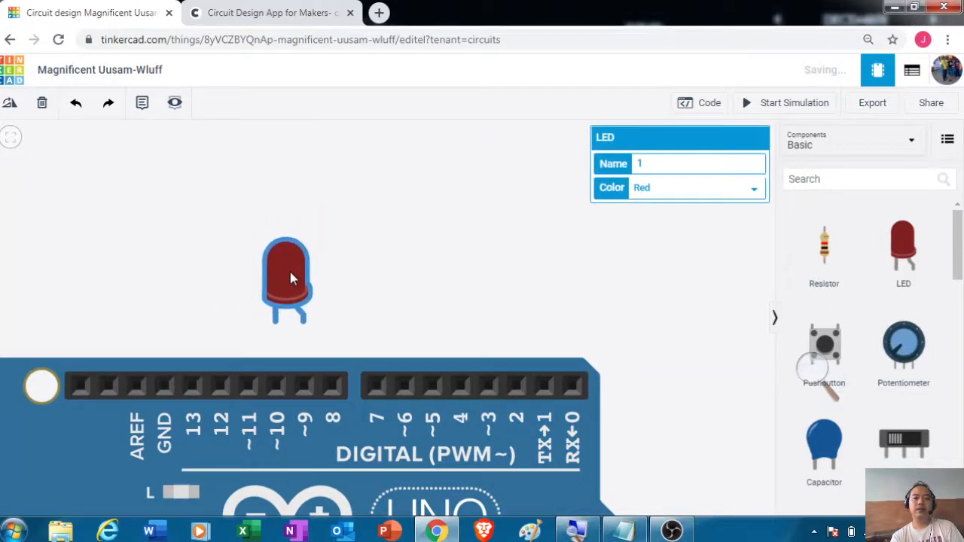
- Wire the LED's anode to digital pin 9 with a green wire and move the LED a little higher
{"action": "left_click", "coordinate": [303, 324]}
{"action": "left_click", "coordinate": [304, 388]}
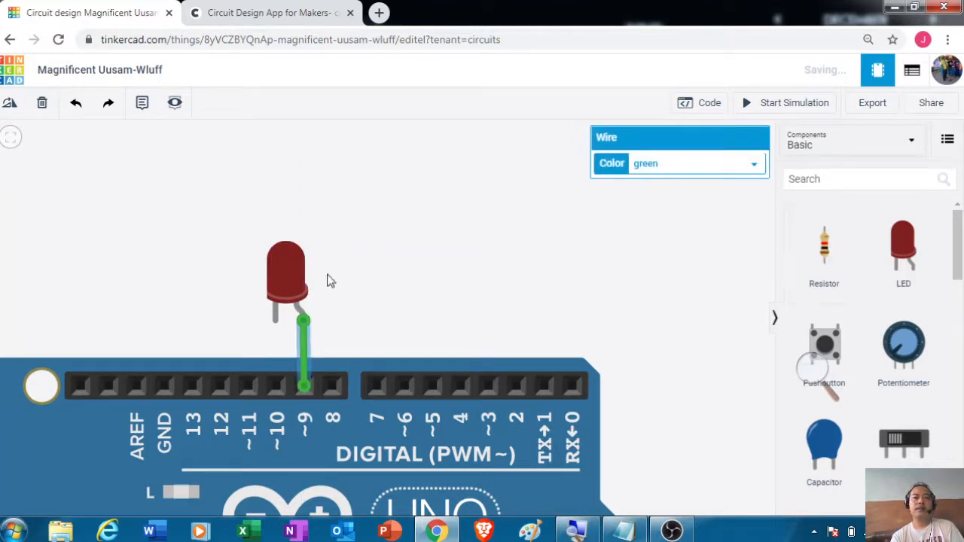
{"action": "left_click_drag", "start_coordinate": [296, 285], "coordinate": [297, 251]}
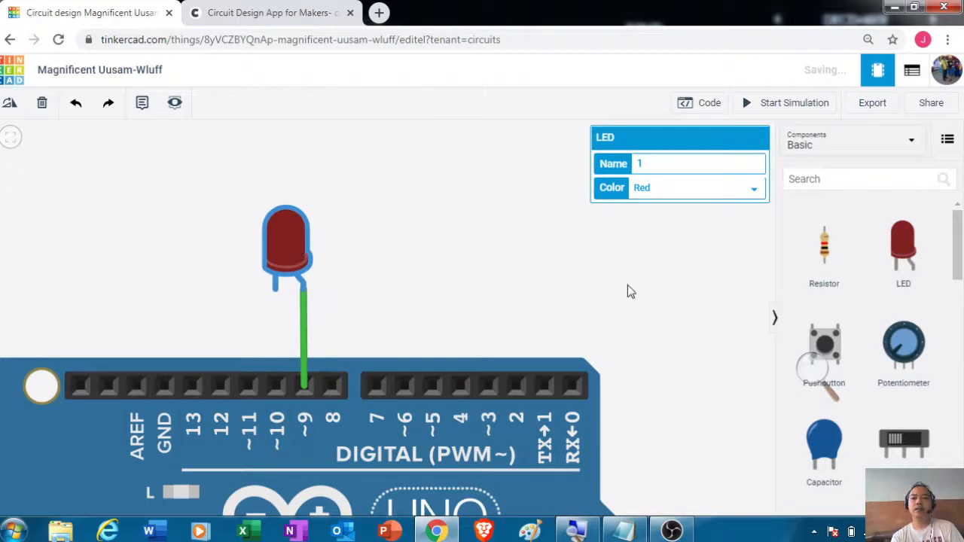
- Add a 1 kΩ resistor, raise the LED to make room, and attach the resistor to the LED's cathode leg
{"action": "left_click_drag", "start_coordinate": [829, 253], "coordinate": [358, 307]}
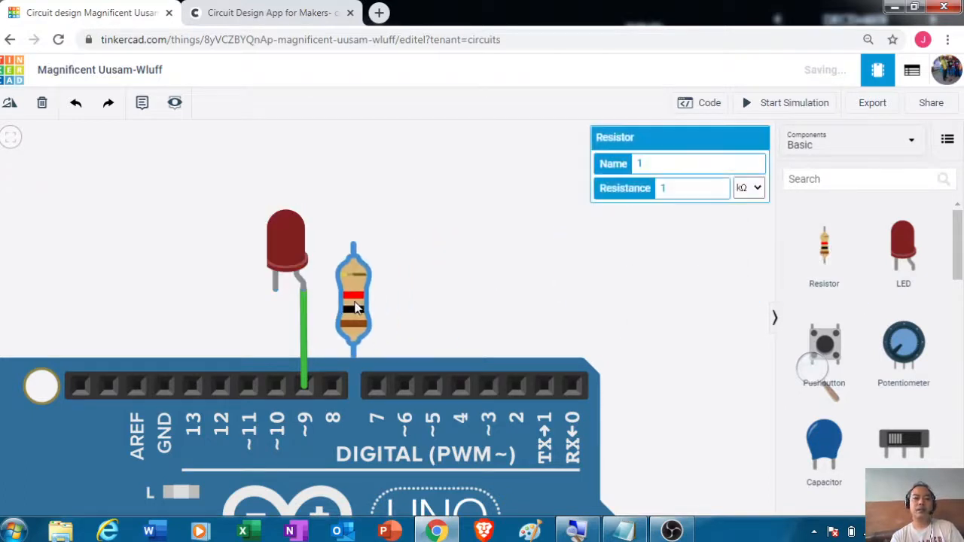
{"action": "left_click_drag", "start_coordinate": [280, 239], "coordinate": [282, 177]}
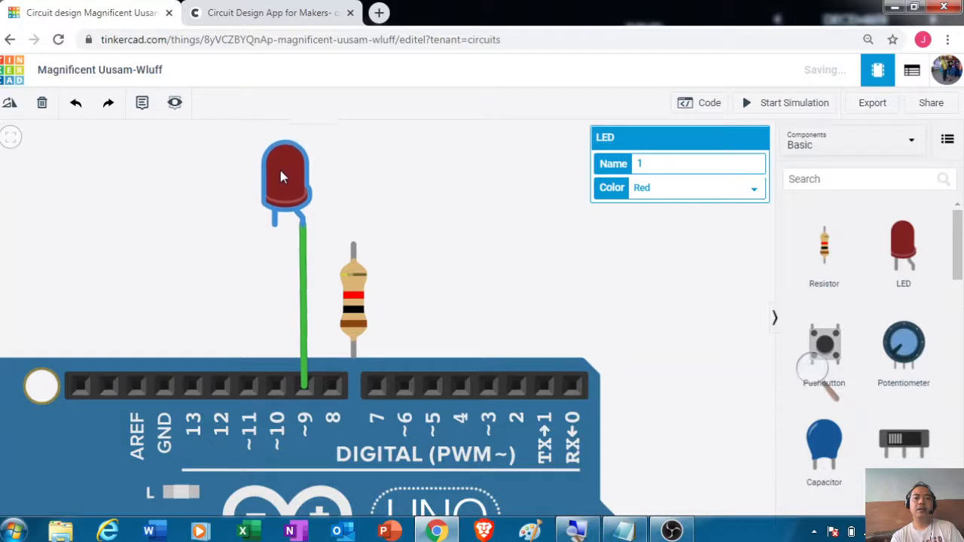
{"action": "left_click_drag", "start_coordinate": [354, 299], "coordinate": [275, 278]}
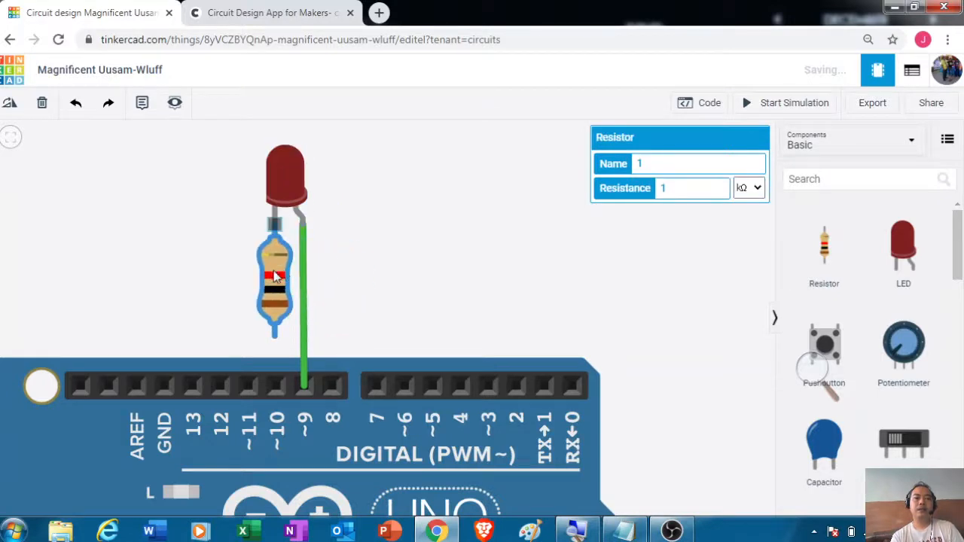
- Wire the resistor's free end to the GND pin beside pin 13 and colour the wire black
{"action": "left_click", "coordinate": [275, 335]}
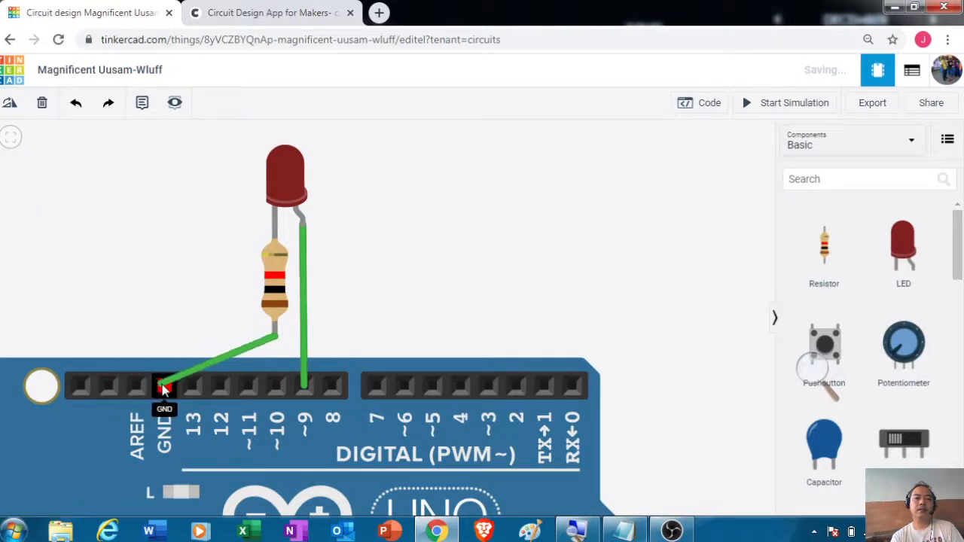
{"action": "left_click", "coordinate": [163, 388]}
{"action": "left_click", "coordinate": [726, 165]}
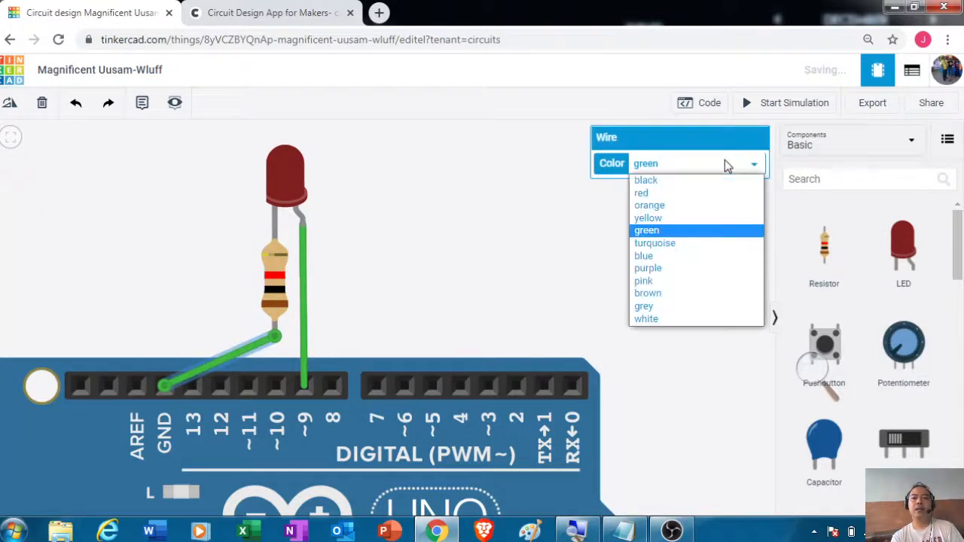
{"action": "left_click", "coordinate": [695, 182]}
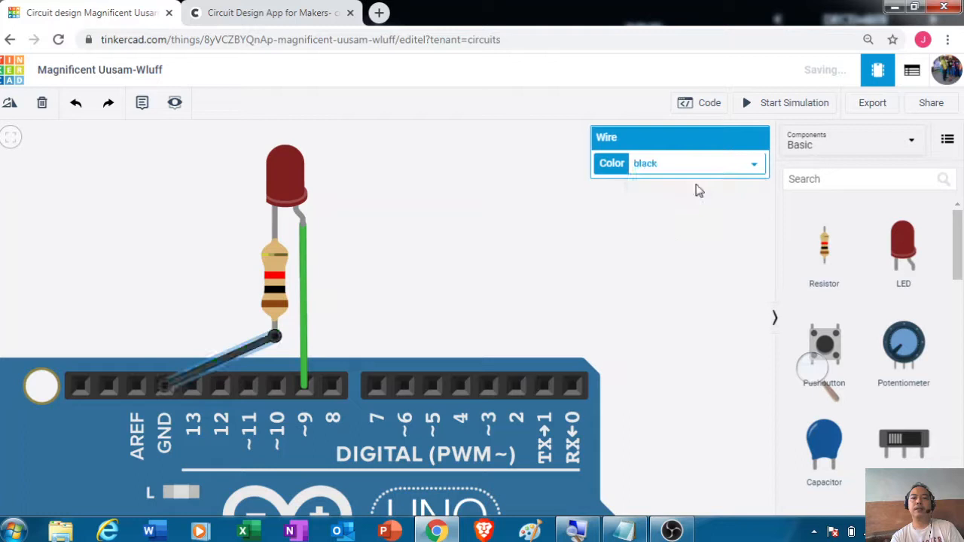
{"action": "left_click", "coordinate": [638, 315]}
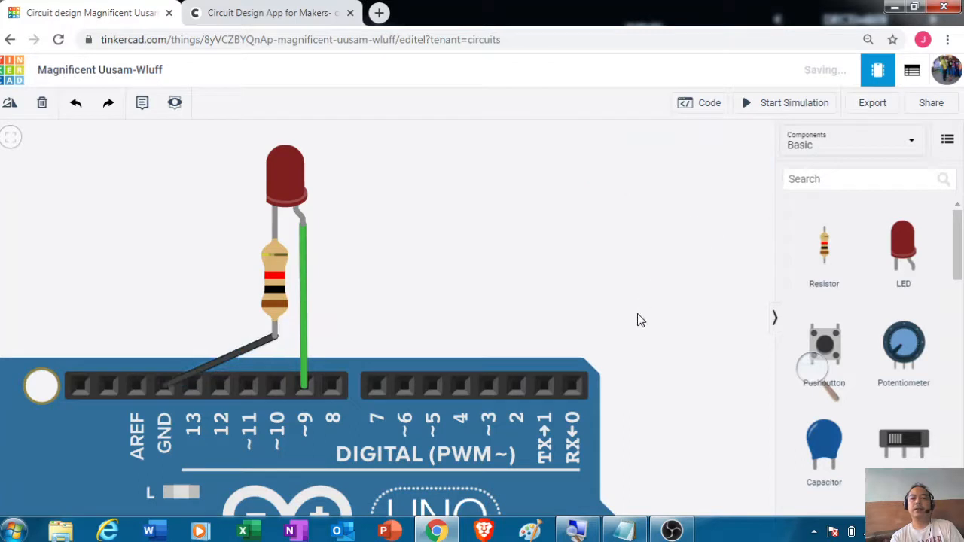
- Show the code editor again and magnify the screen to 200% with Magnifier
{"action": "left_click", "coordinate": [699, 105]}
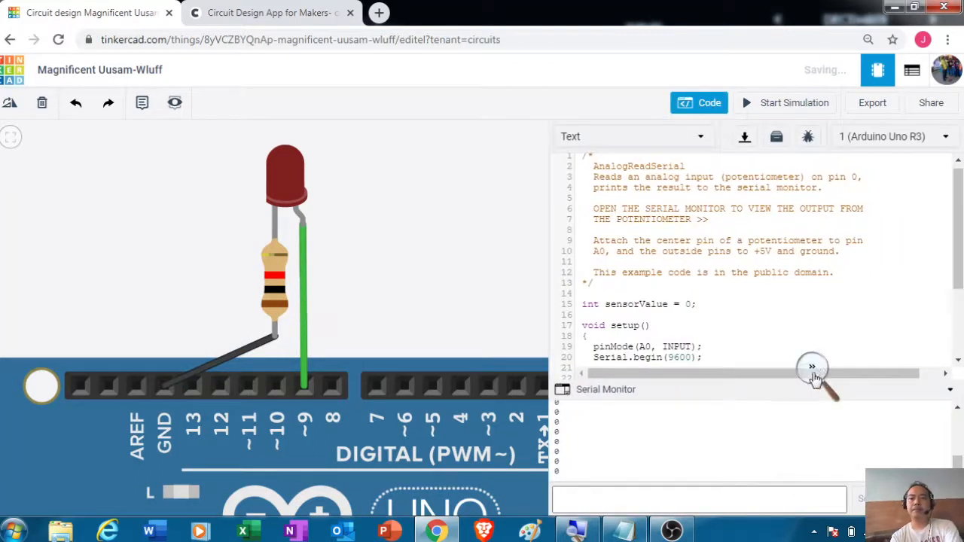
{"action": "left_click", "coordinate": [815, 374]}
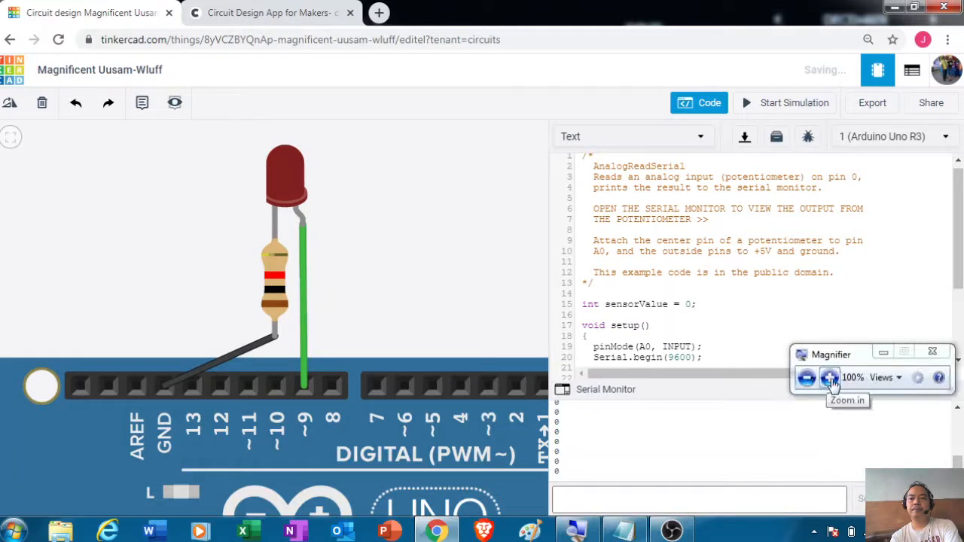
{"action": "left_click", "coordinate": [830, 378]}
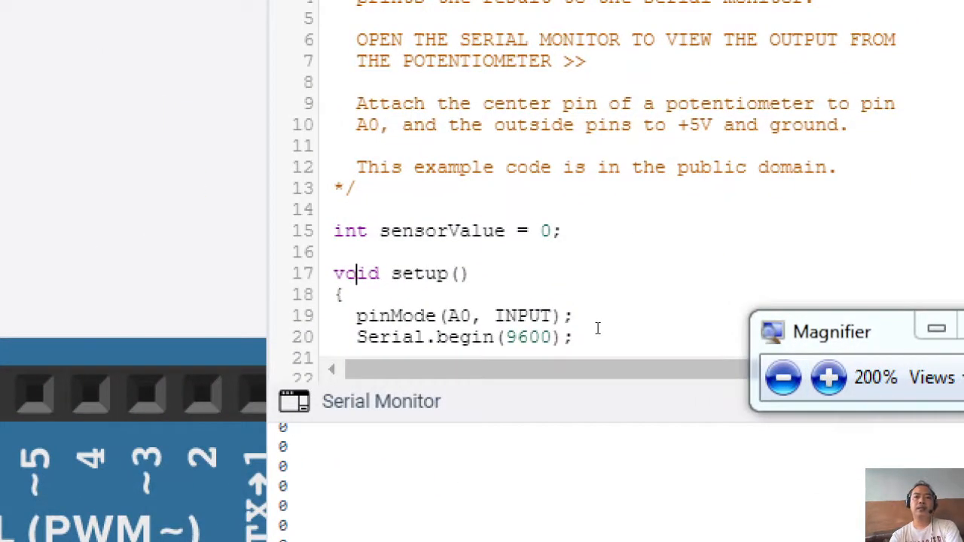
- Insert the line pinMode(9, OUTPUT); at the start of setup(), above the A0 pinMode line
{"action": "key", "text": "Up"}
{"action": "key", "text": "Up"}
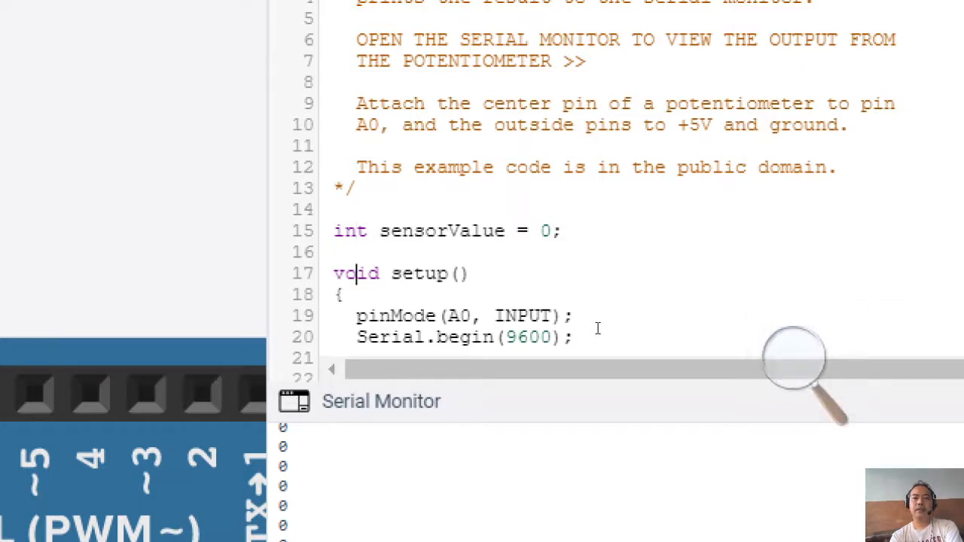
{"action": "key", "text": "Return"}
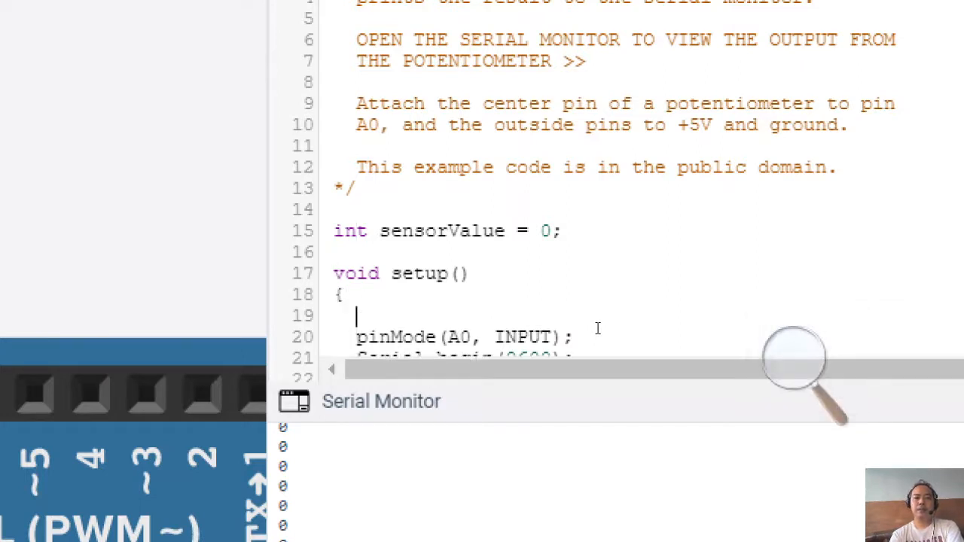
{"action": "type", "text": "pinM"}
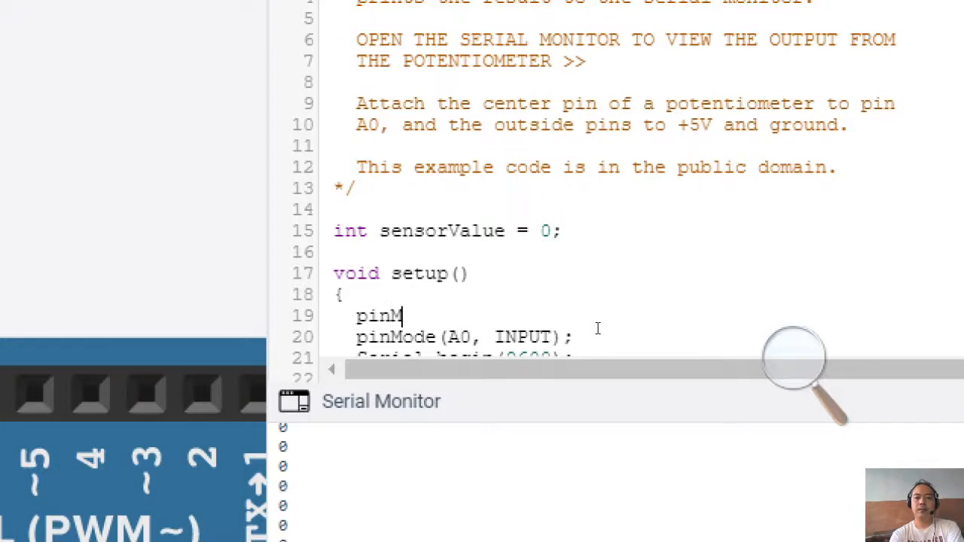
{"action": "type", "text": "ode"}
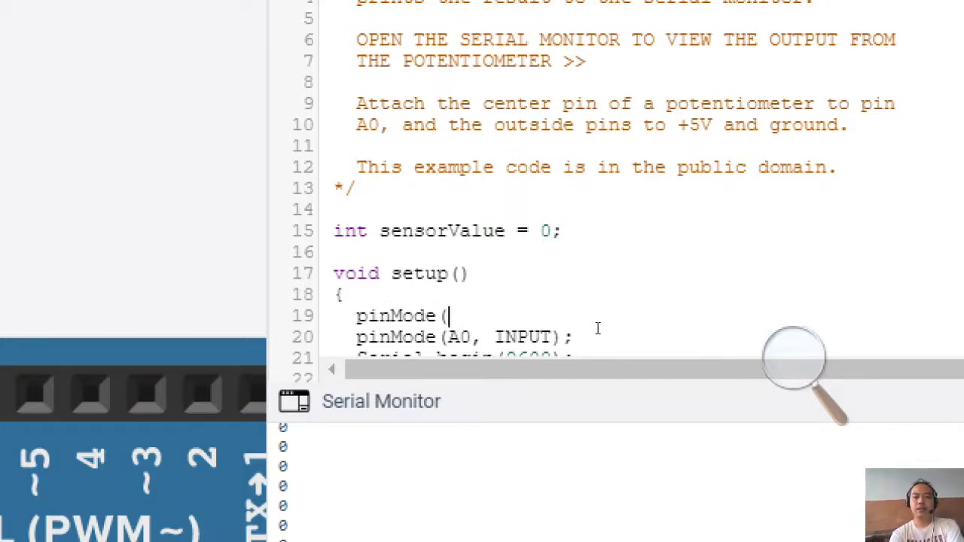
{"action": "type", "text": "(9, INPUT"}
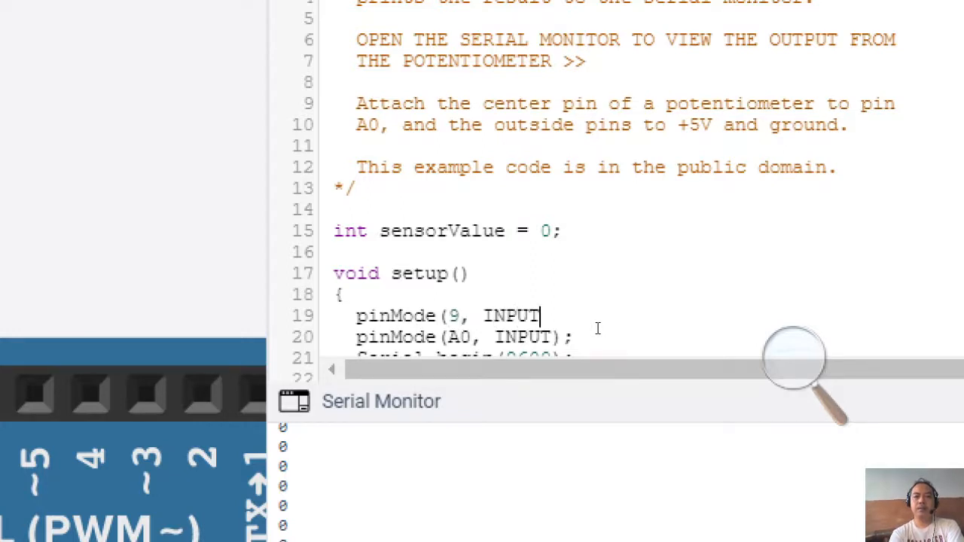
{"action": "key", "text": "BackSpace"}
{"action": "key", "text": "BackSpace"}
{"action": "key", "text": "BackSpace"}
{"action": "key", "text": "BackSpace"}
{"action": "key", "text": "BackSpace"}
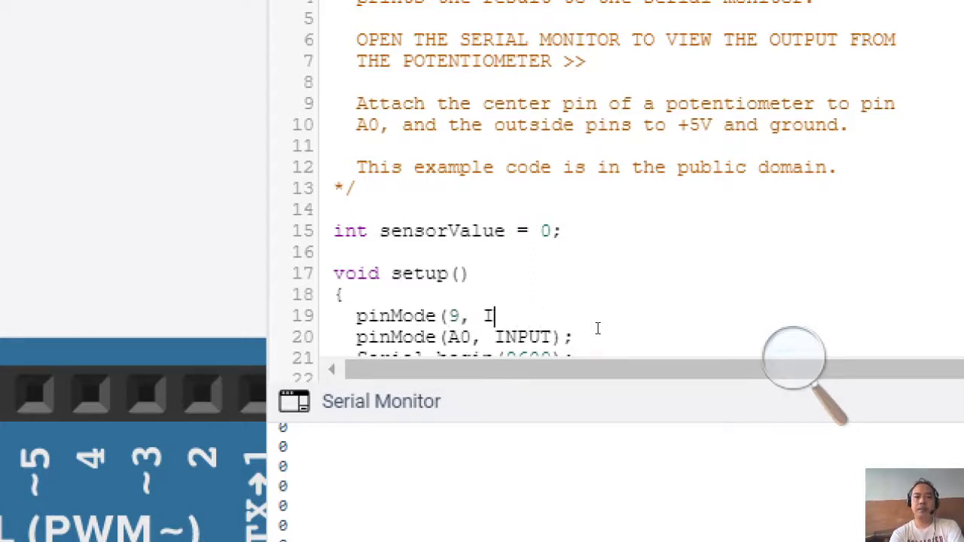
{"action": "type", "text": "OUTPO"}
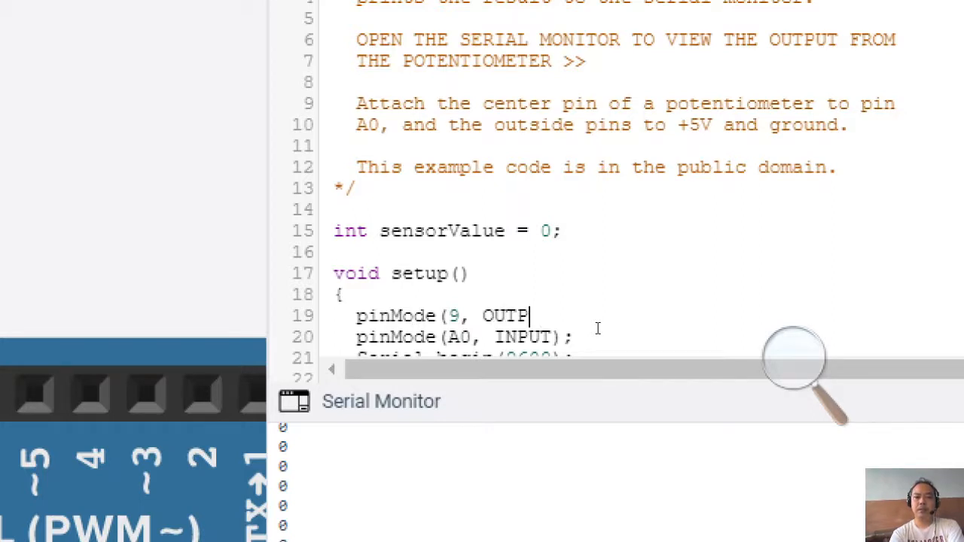
{"action": "type", "text": "UT);"}
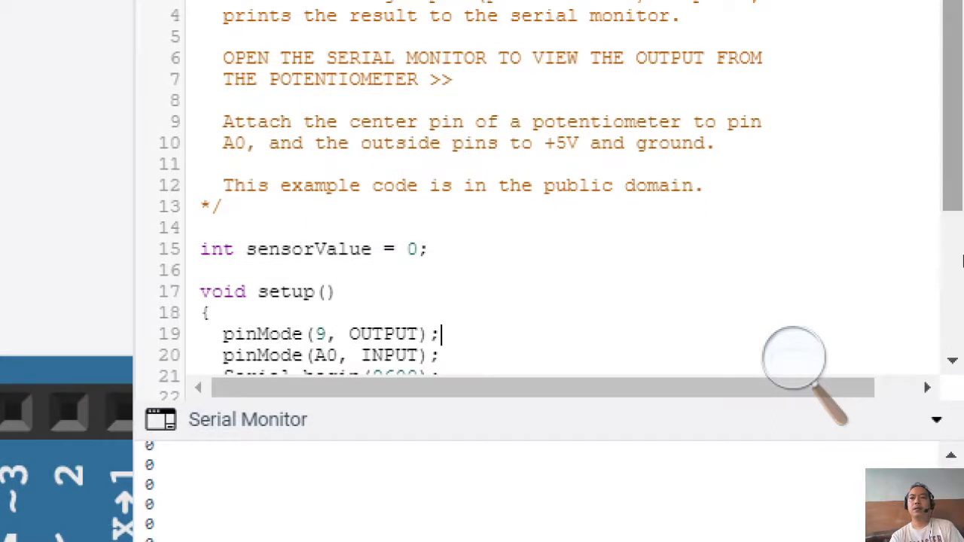
- Insert the line analogWrite(sensorValue); in loop(), between the Serial.println line and the delay line
{"action": "scroll", "coordinate": [960, 266], "scroll_direction": "down", "scroll_amount": 4}
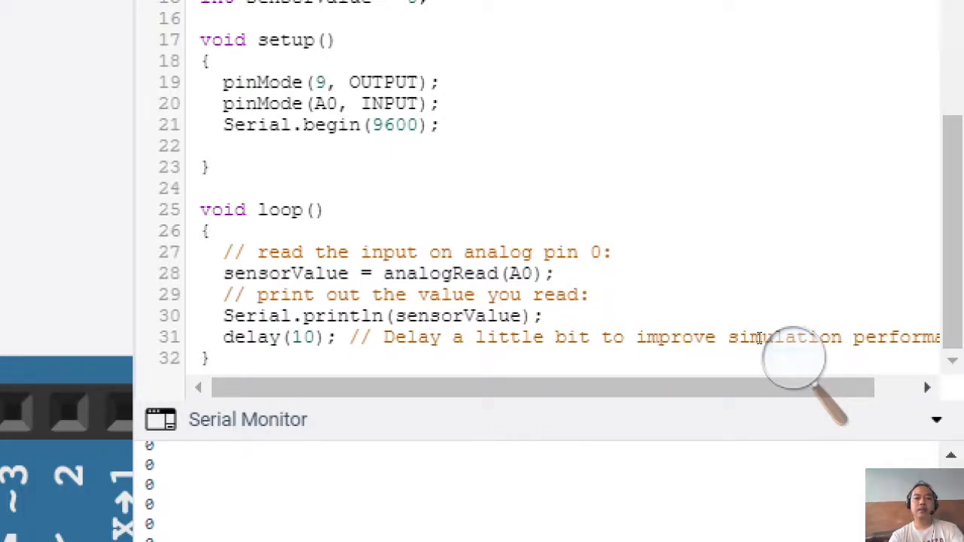
{"action": "key", "text": "Return"}
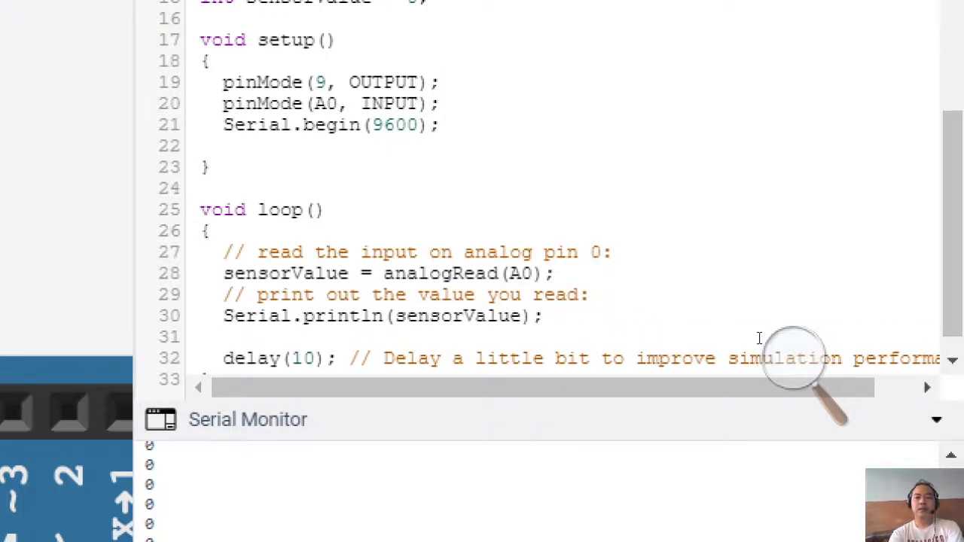
{"action": "type", "text": "analog"}
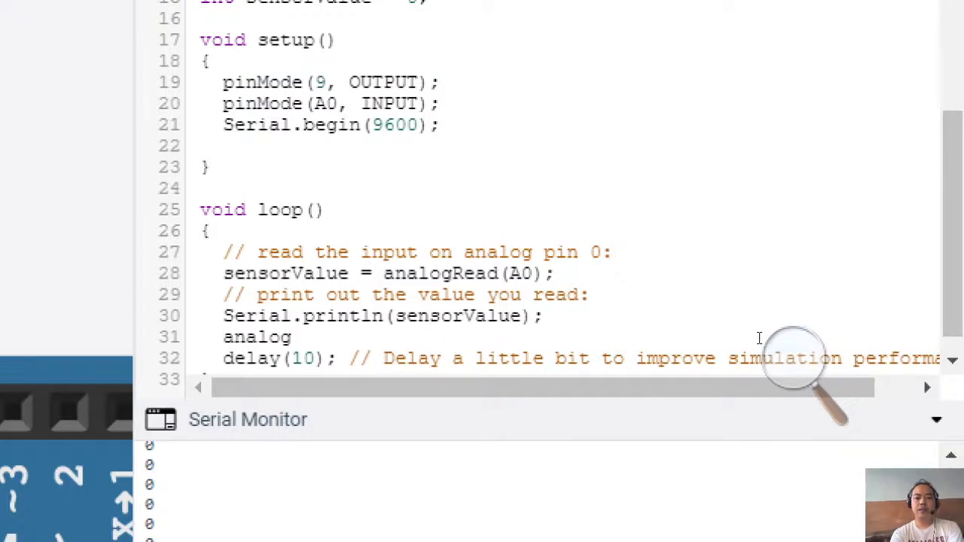
{"action": "type", "text": "Write"}
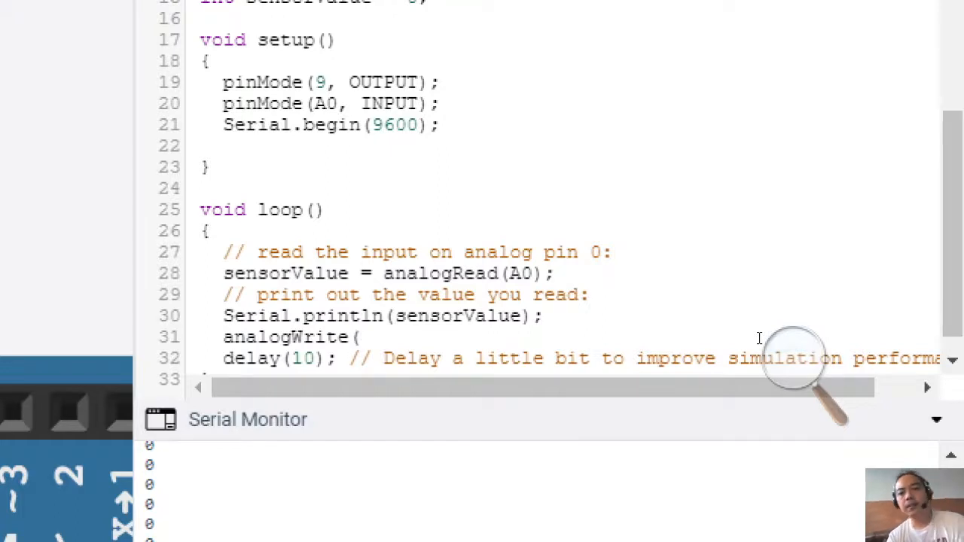
{"action": "type", "text": "(se"}
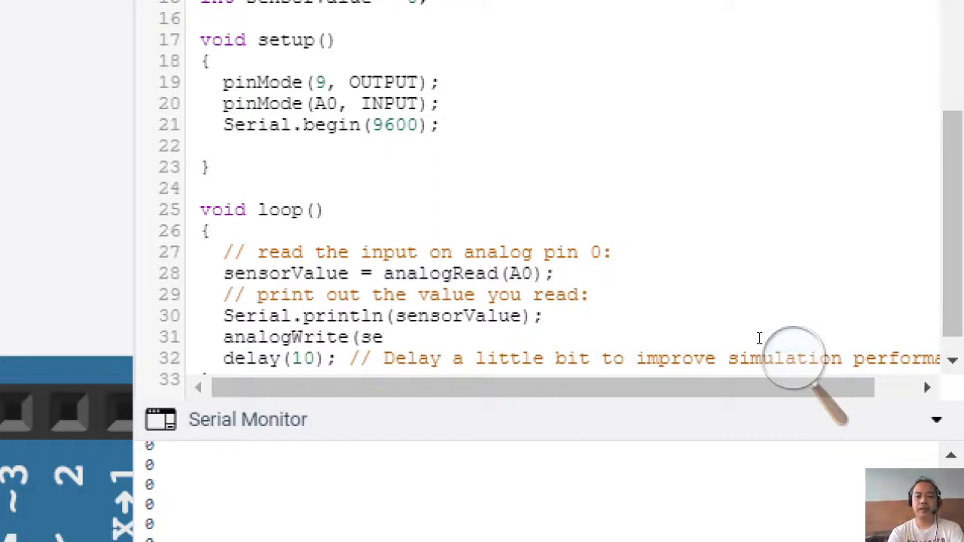
{"action": "type", "text": "nsor"}
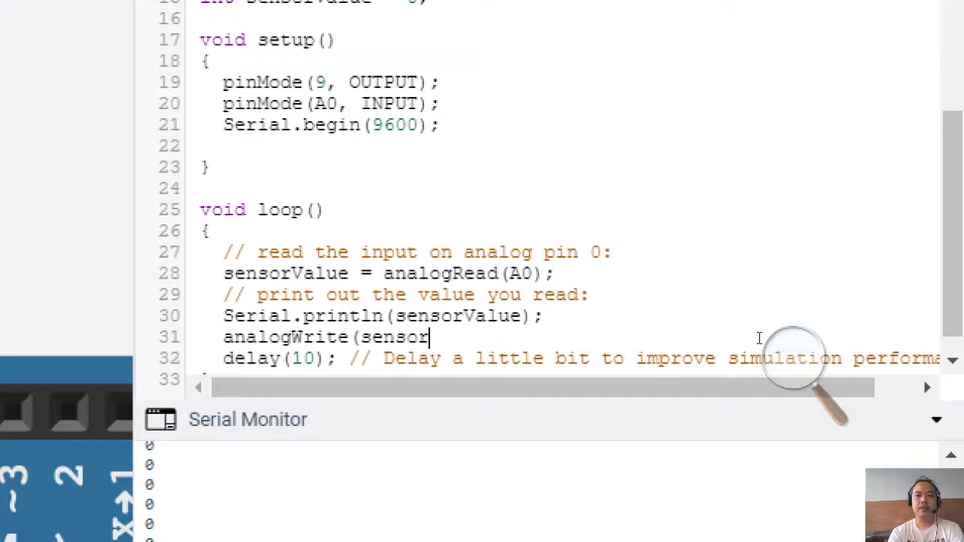
{"action": "type", "text": "Value"}
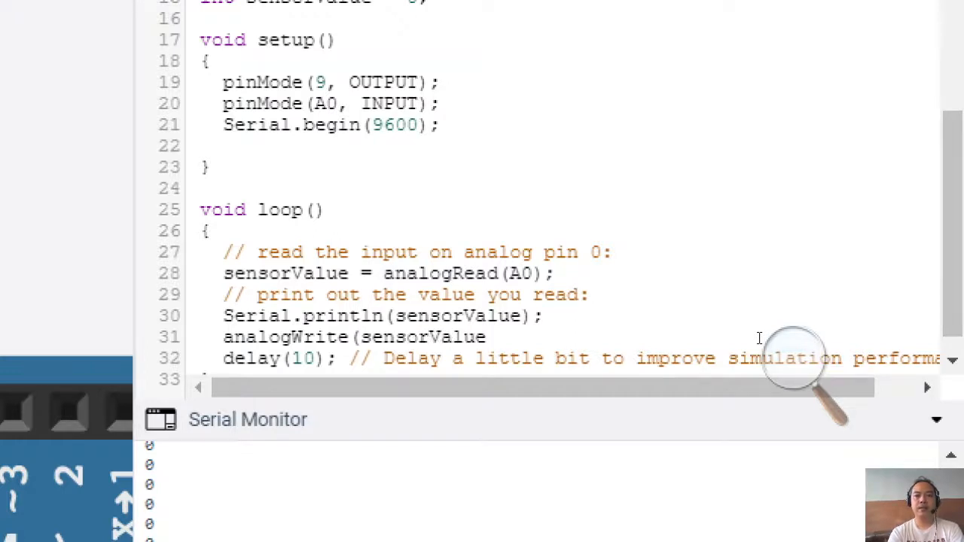
{"action": "type", "text": ");"}
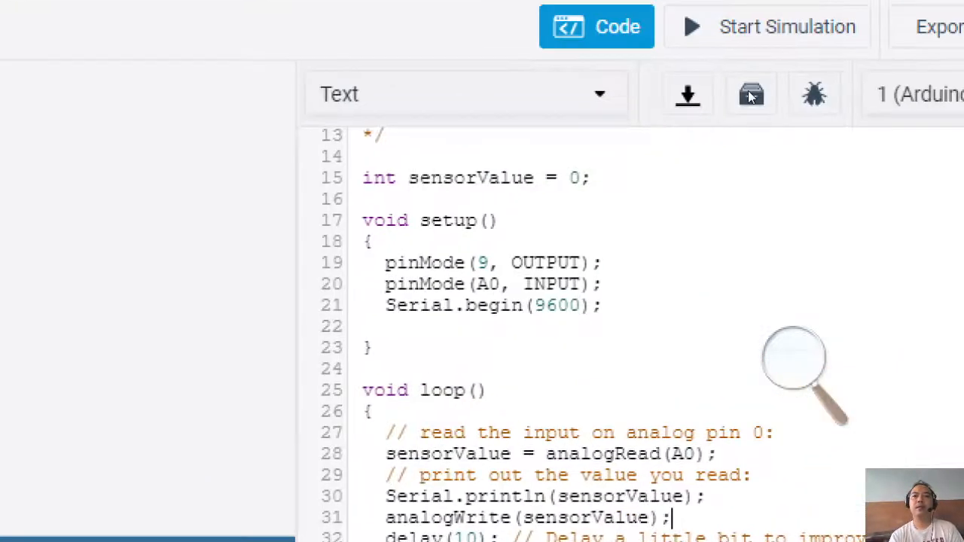
- Start the simulation to test the code and return the screen magnification to 100%
{"action": "left_click", "coordinate": [769, 27]}
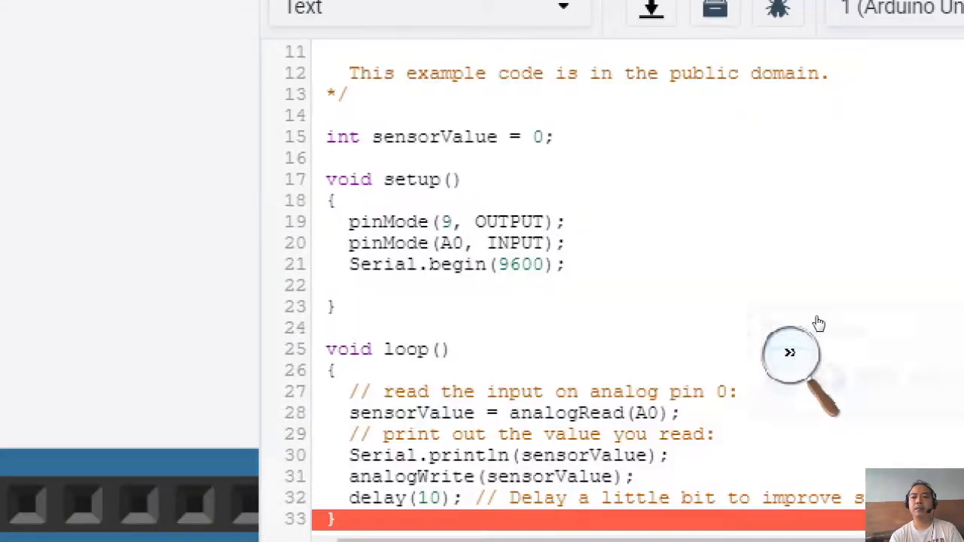
{"action": "left_click", "coordinate": [818, 324]}
{"action": "left_click", "coordinate": [784, 376]}
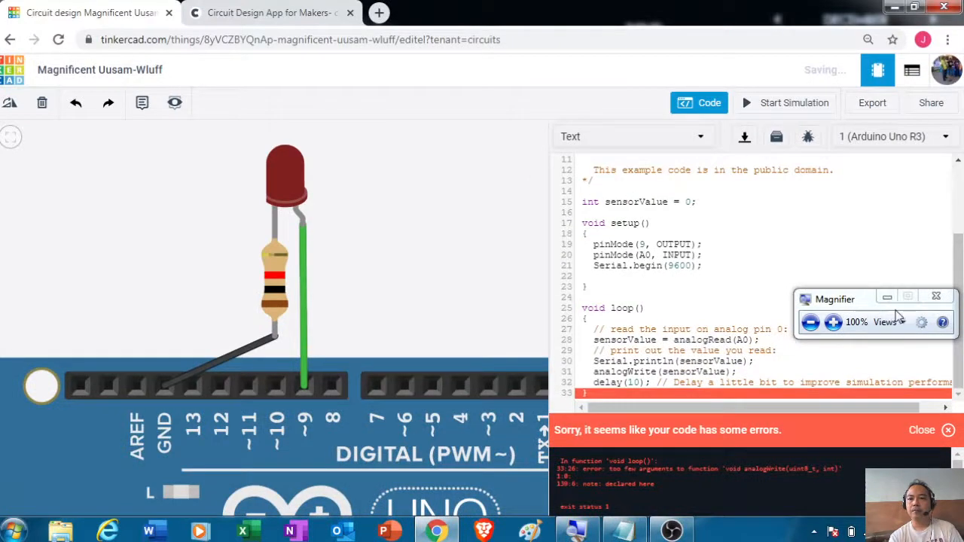
- Change the analogWrite call in loop() to analogWrite(9,sensorValue); and run the simulation at 100% screen magnification
{"action": "left_click", "coordinate": [833, 323]}
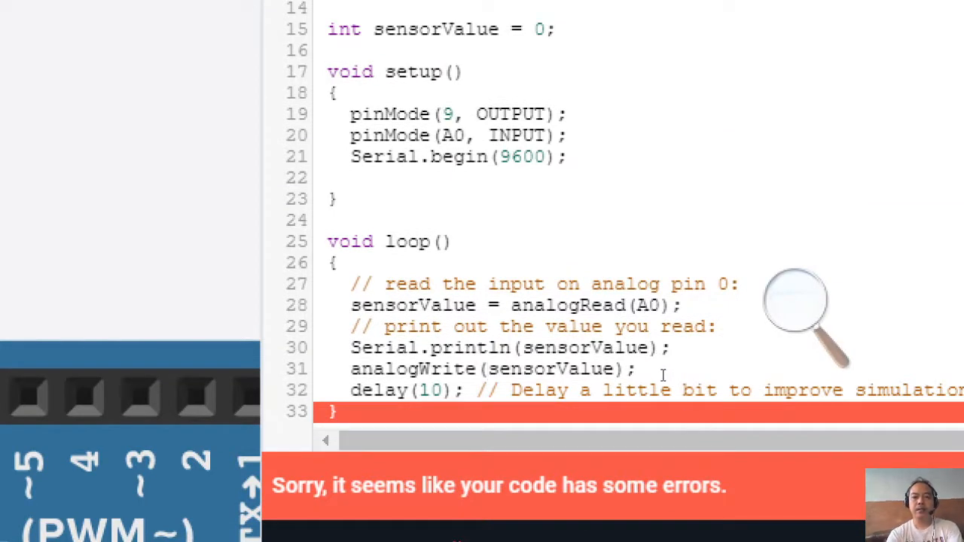
{"action": "type", "text": "9,"}
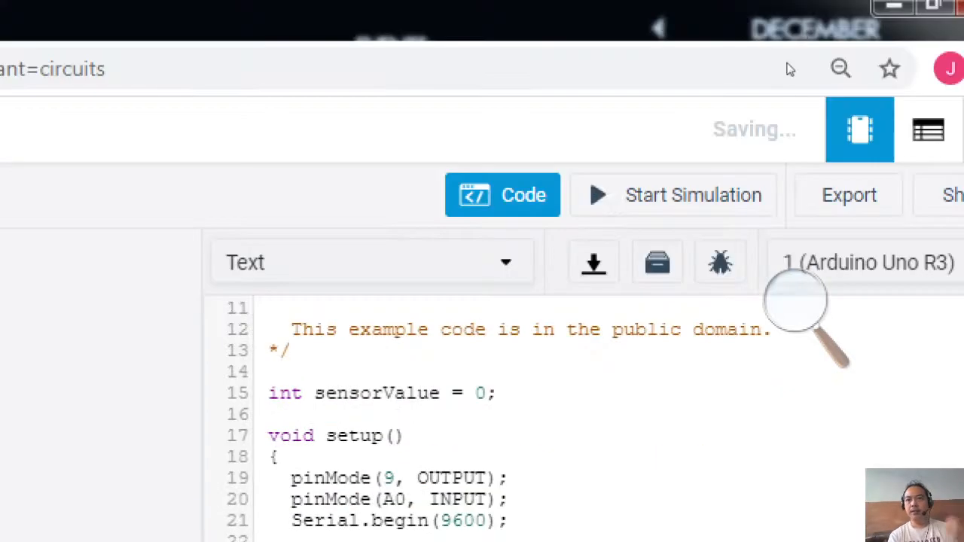
{"action": "left_click", "coordinate": [674, 196]}
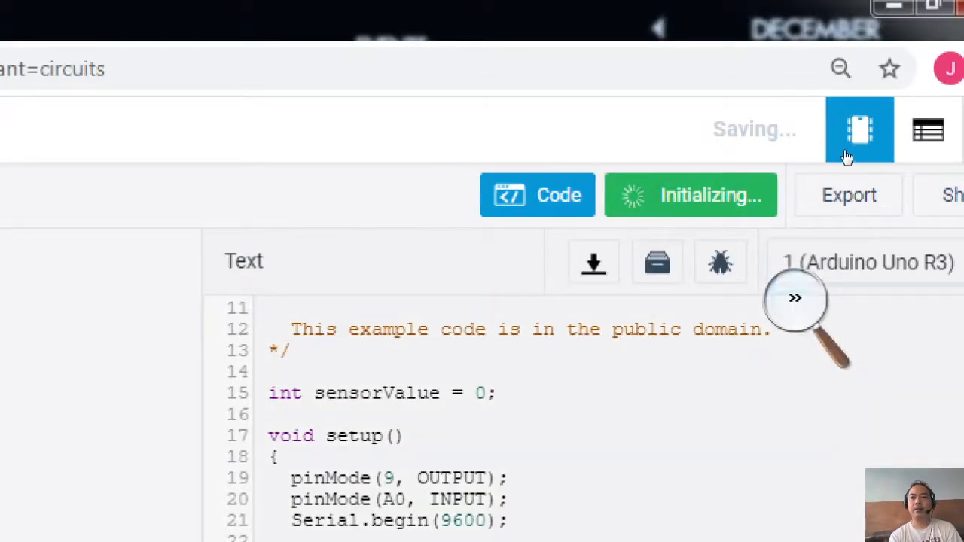
{"action": "left_click", "coordinate": [797, 303]}
{"action": "key", "text": "super+minus"}
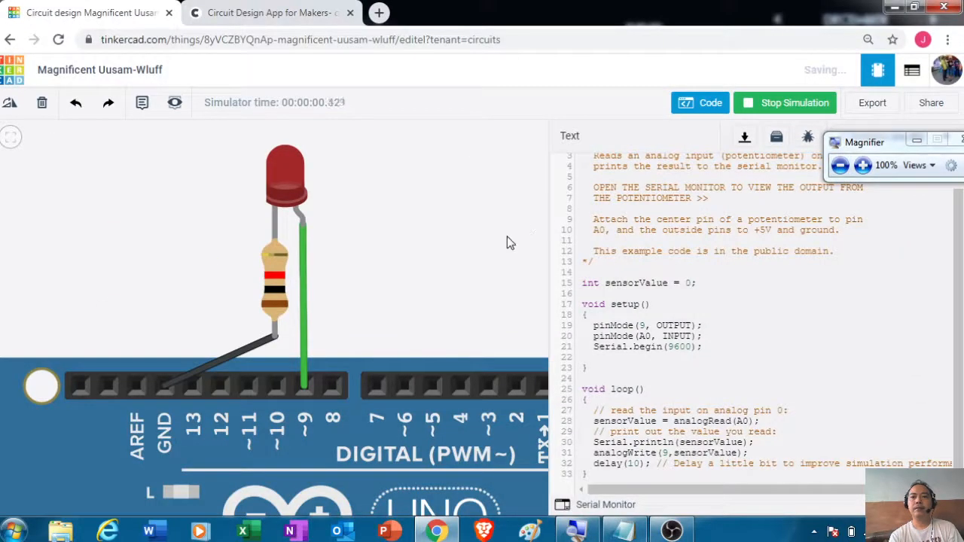
- Hide the code editor and stop the simulation
{"action": "left_click", "coordinate": [701, 103]}
{"action": "mouse_move", "coordinate": [611, 269]}
{"action": "left_mouse_down"}
{"action": "mouse_move", "coordinate": [618, 167]}
{"action": "mouse_move", "coordinate": [607, 252]}
{"action": "left_mouse_up"}
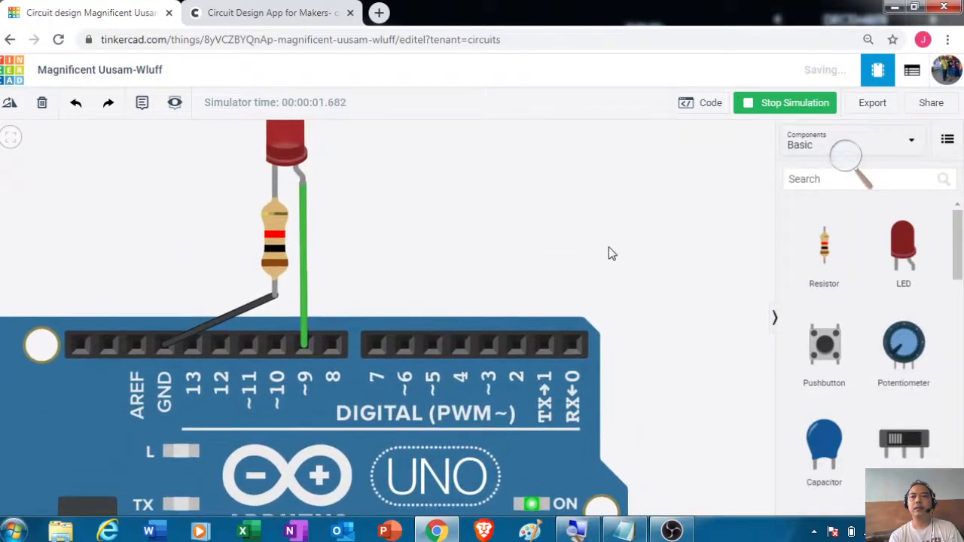
{"action": "left_click", "coordinate": [763, 113]}
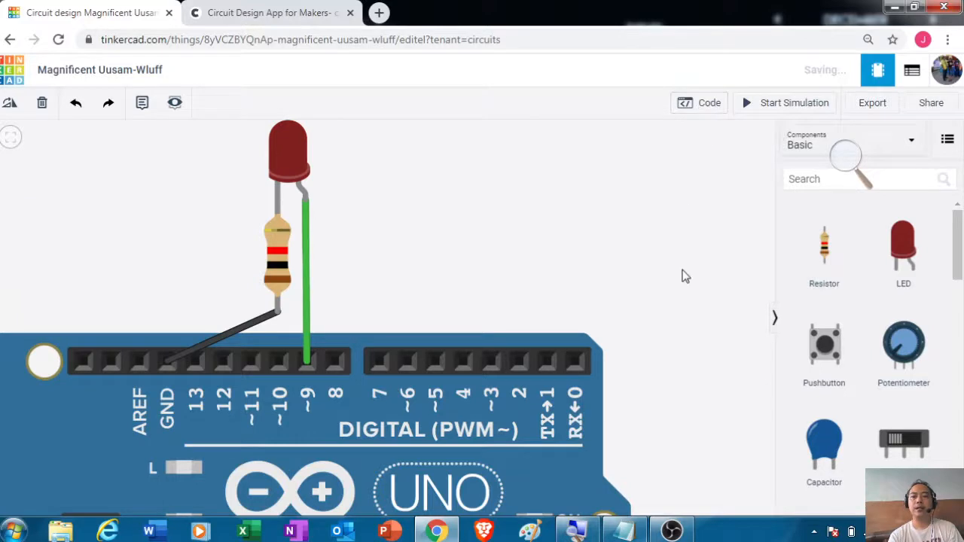
- Start the simulation with the whole circuit in view and turn the potentiometer's knob to vary the voltage
{"action": "left_click_drag", "start_coordinate": [684, 272], "coordinate": [707, 186]}
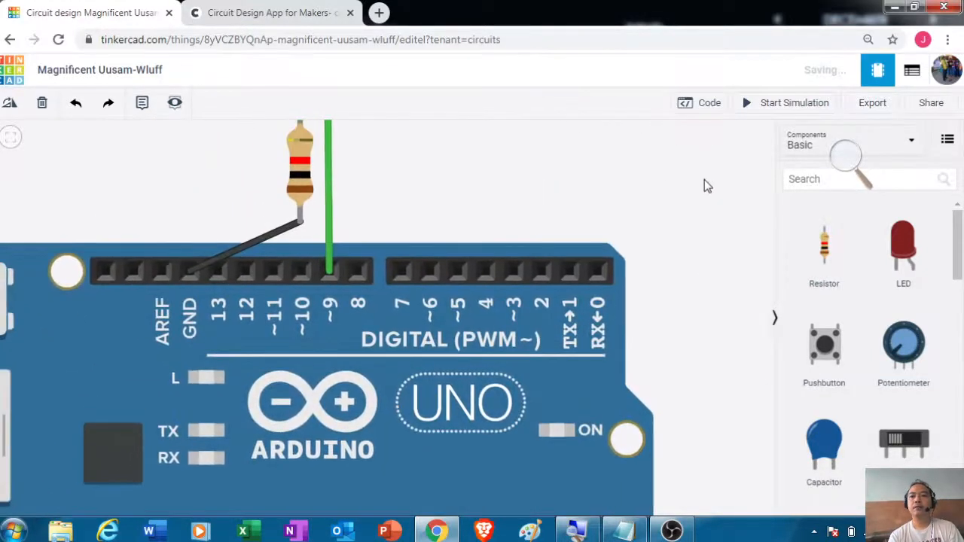
{"action": "scroll", "coordinate": [728, 217], "scroll_direction": "down", "scroll_amount": 5}
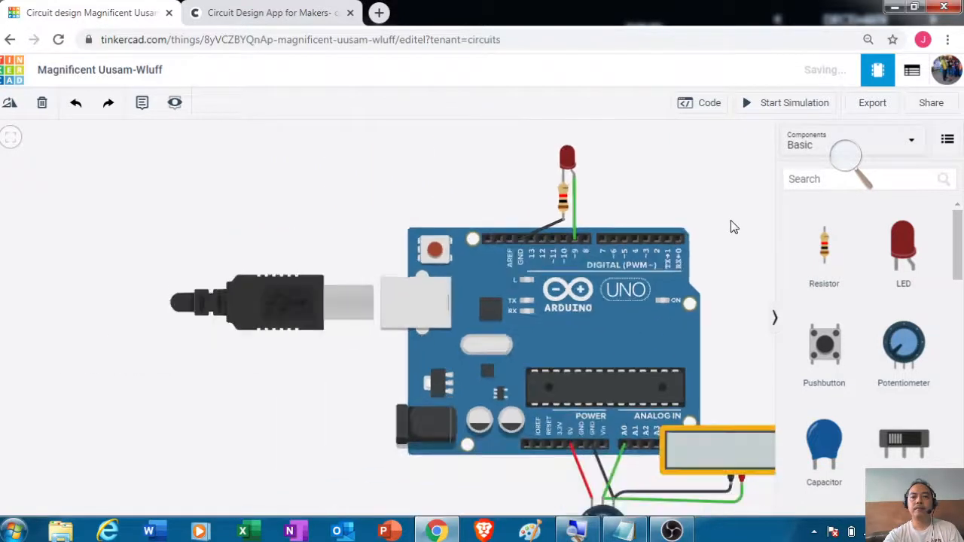
{"action": "left_click_drag", "start_coordinate": [733, 269], "coordinate": [693, 249]}
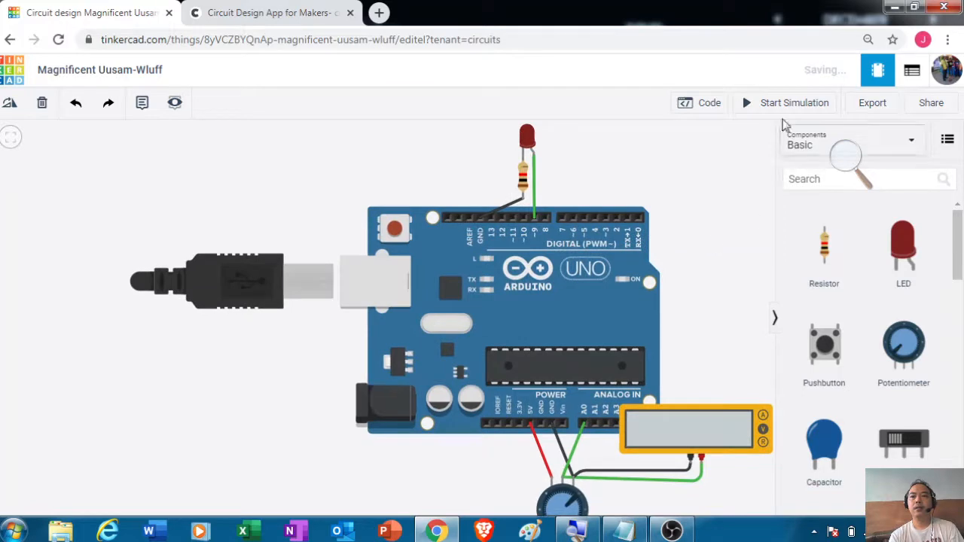
{"action": "left_click", "coordinate": [800, 104]}
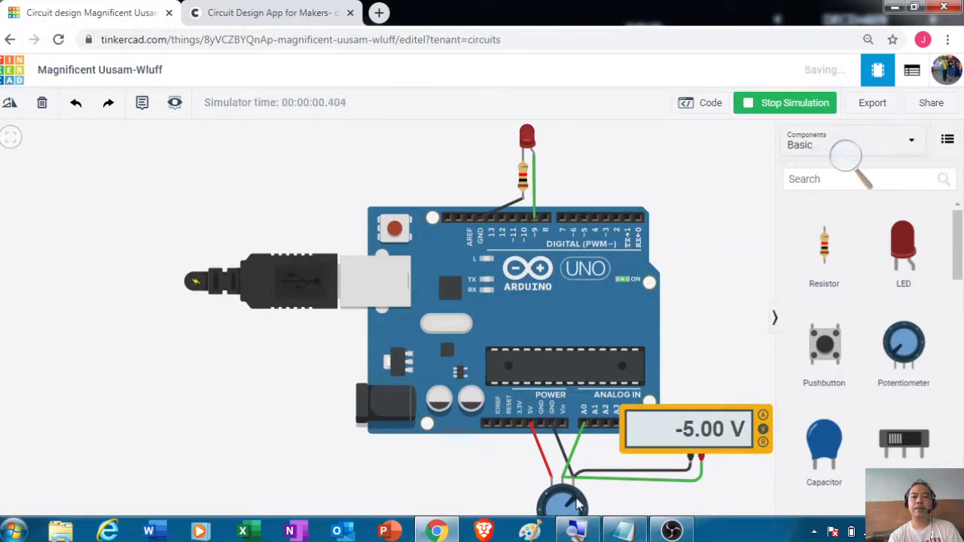
{"action": "left_click_drag", "start_coordinate": [577, 500], "coordinate": [574, 518]}
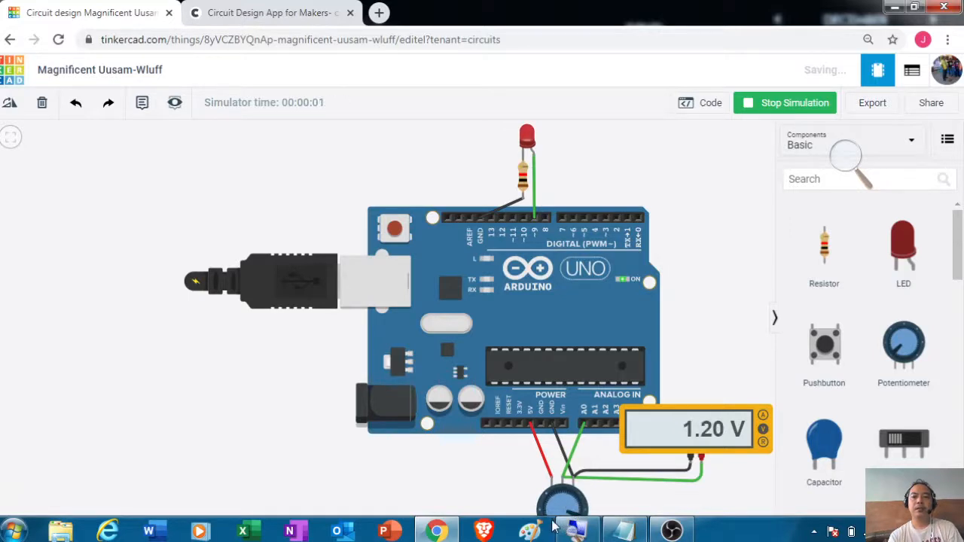
{"action": "left_click_drag", "start_coordinate": [568, 509], "coordinate": [614, 495]}
{"action": "scroll", "coordinate": [612, 499], "scroll_direction": "down", "scroll_amount": 1}
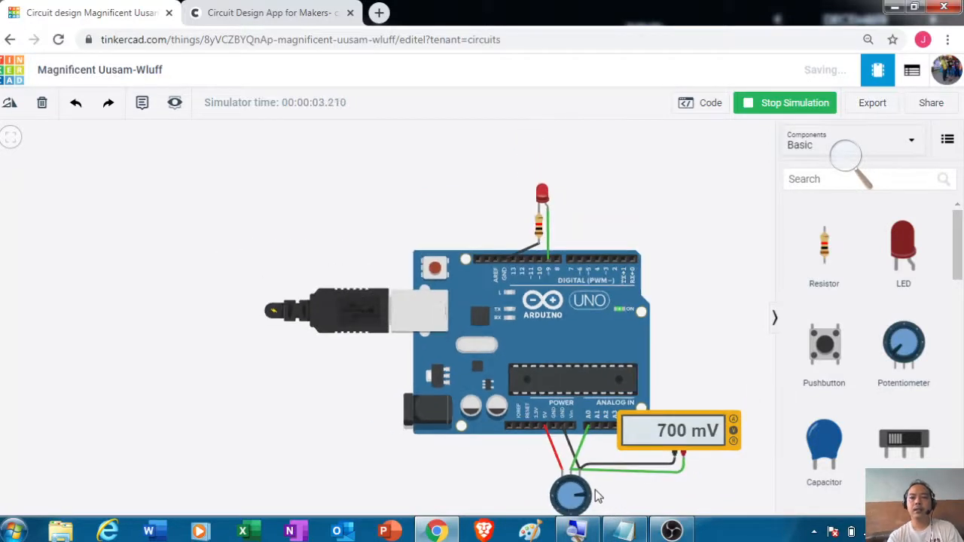
- Turn the potentiometer to its 5 V end and examine the LED's brightness up close
{"action": "left_click_drag", "start_coordinate": [586, 497], "coordinate": [582, 431]}
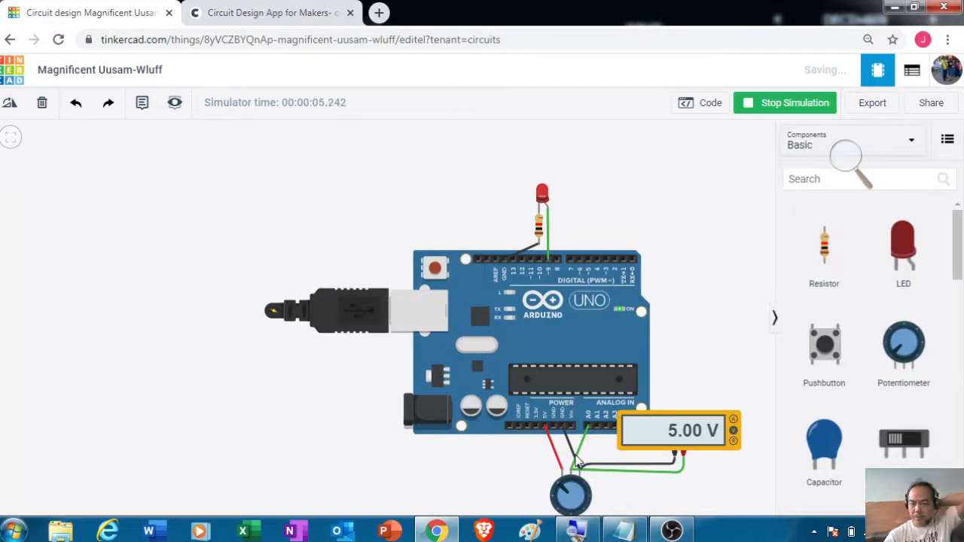
{"action": "scroll", "coordinate": [565, 192], "scroll_direction": "up", "scroll_amount": 2}
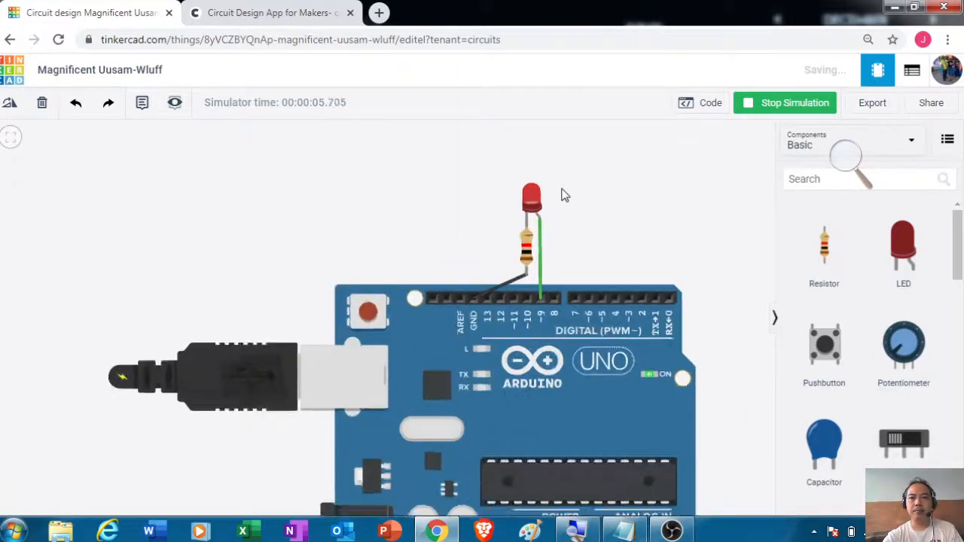
{"action": "scroll", "coordinate": [565, 194], "scroll_direction": "up", "scroll_amount": 3}
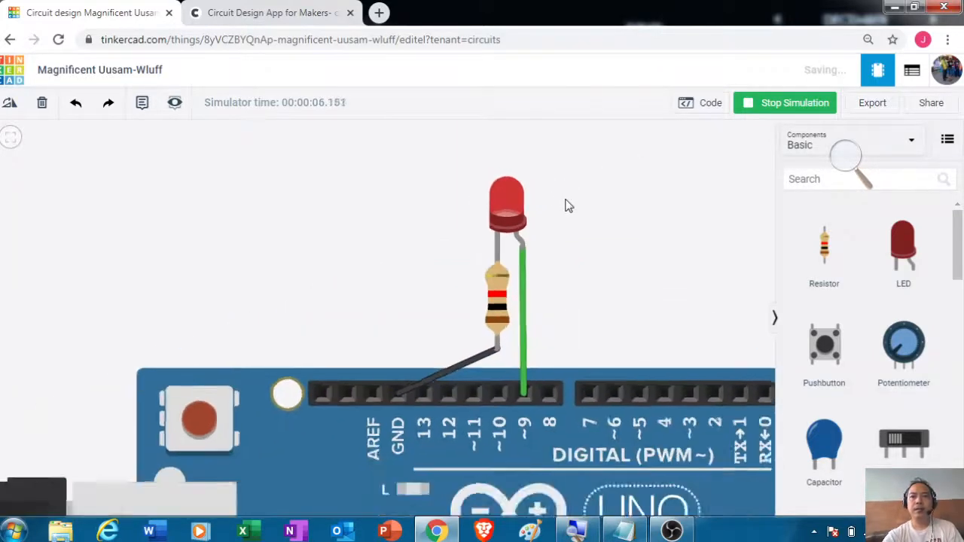
{"action": "scroll", "coordinate": [569, 207], "scroll_direction": "down", "scroll_amount": 5}
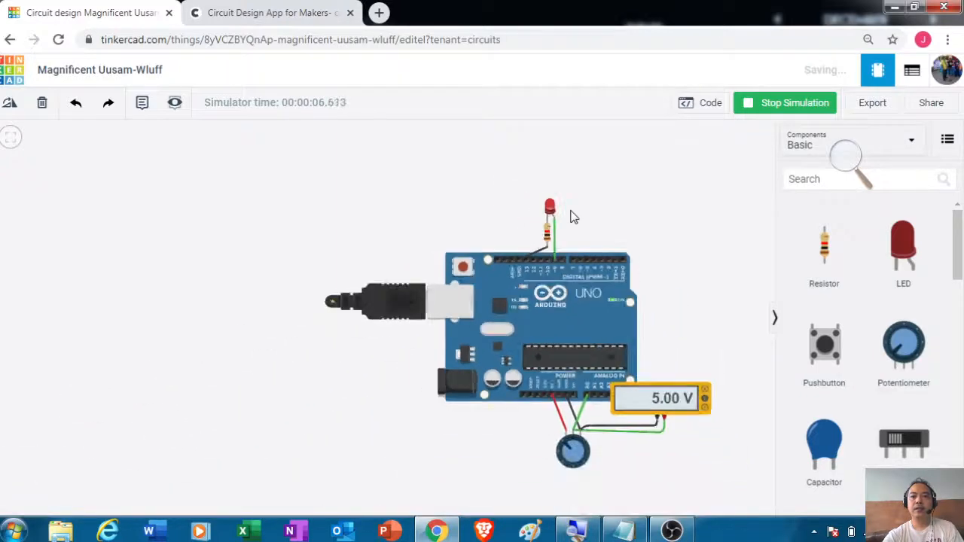
{"action": "scroll", "coordinate": [625, 214], "scroll_direction": "up", "scroll_amount": 1}
{"action": "scroll", "coordinate": [628, 215], "scroll_direction": "down", "scroll_amount": 1}
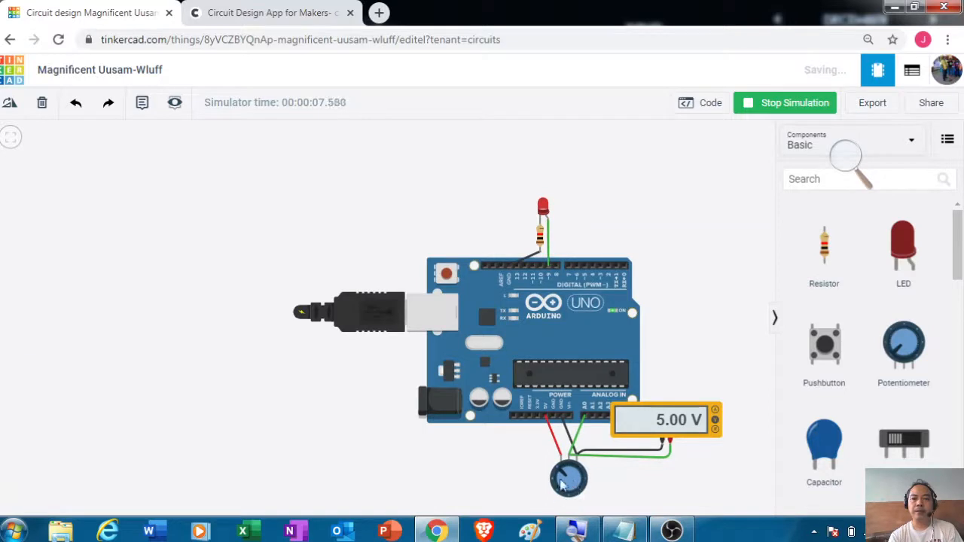
- Turn the potentiometer to its 0 V end, check the LED up close, and stop the simulation
{"action": "mouse_move", "coordinate": [560, 480]}
{"action": "left_mouse_down"}
{"action": "mouse_move", "coordinate": [559, 492]}
{"action": "mouse_move", "coordinate": [578, 502]}
{"action": "mouse_move", "coordinate": [591, 484]}
{"action": "mouse_move", "coordinate": [573, 471]}
{"action": "left_mouse_up"}
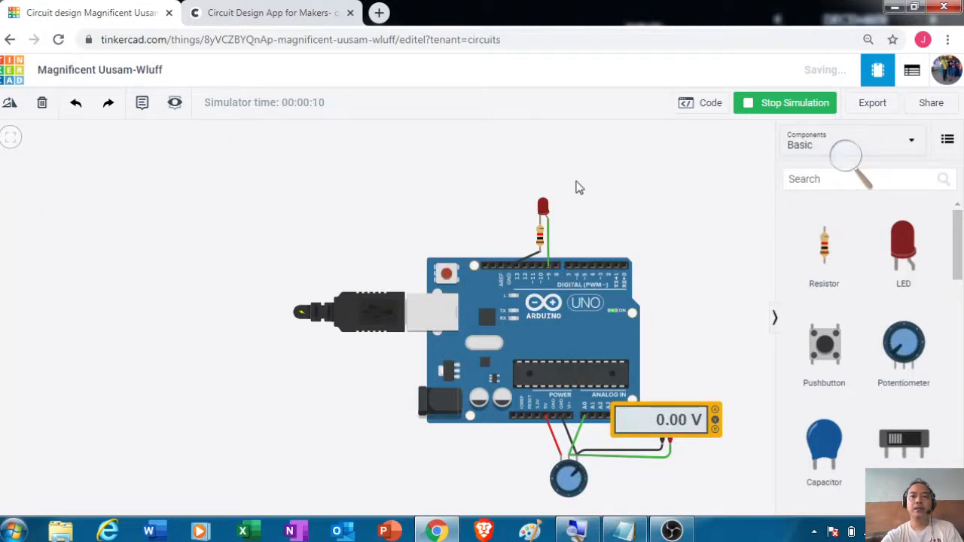
{"action": "scroll", "coordinate": [576, 188], "scroll_direction": "up", "scroll_amount": 2}
{"action": "scroll", "coordinate": [570, 203], "scroll_direction": "up", "scroll_amount": 1}
{"action": "scroll", "coordinate": [570, 208], "scroll_direction": "up", "scroll_amount": 1}
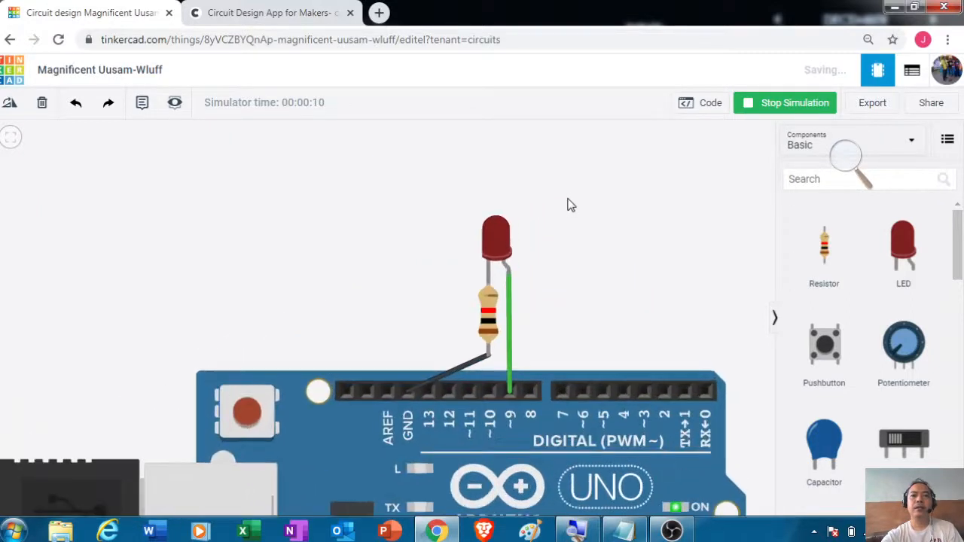
{"action": "left_click", "coordinate": [766, 110]}
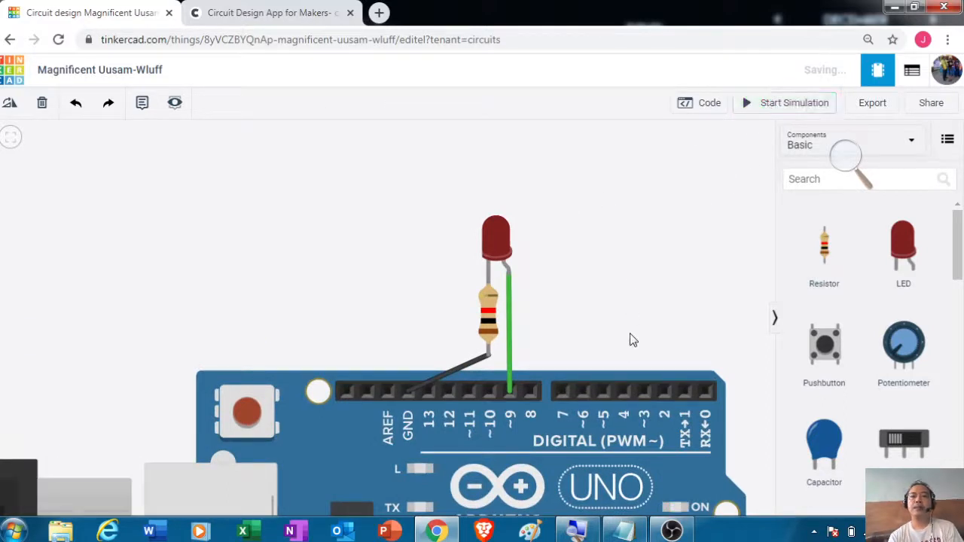
- Delete the green pin 9 wire, the resistor with its black GND wire, and the LED from the circuit
{"action": "left_click", "coordinate": [510, 348]}
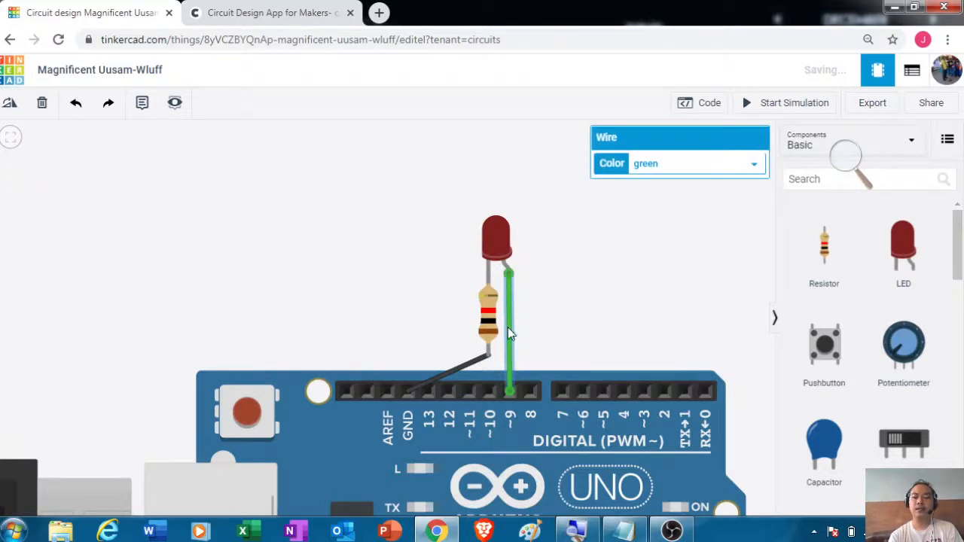
{"action": "key", "text": "Delete"}
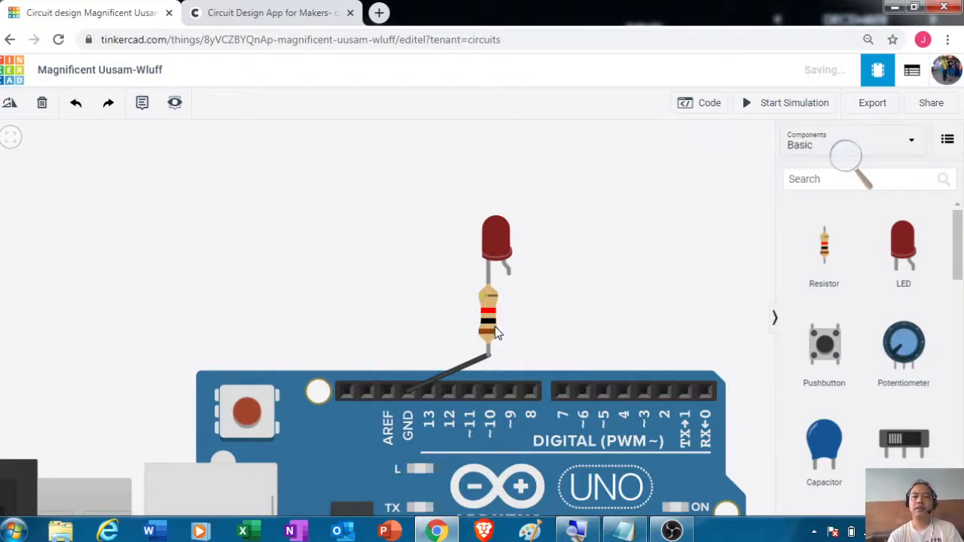
{"action": "left_click", "coordinate": [495, 334]}
{"action": "key", "text": "Delete"}
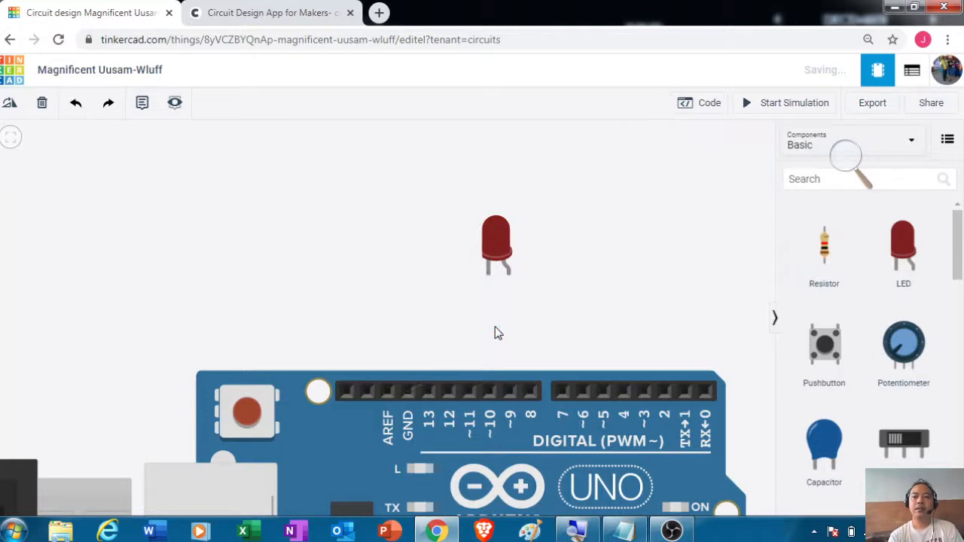
{"action": "left_click", "coordinate": [502, 245]}
{"action": "key", "text": "Delete"}
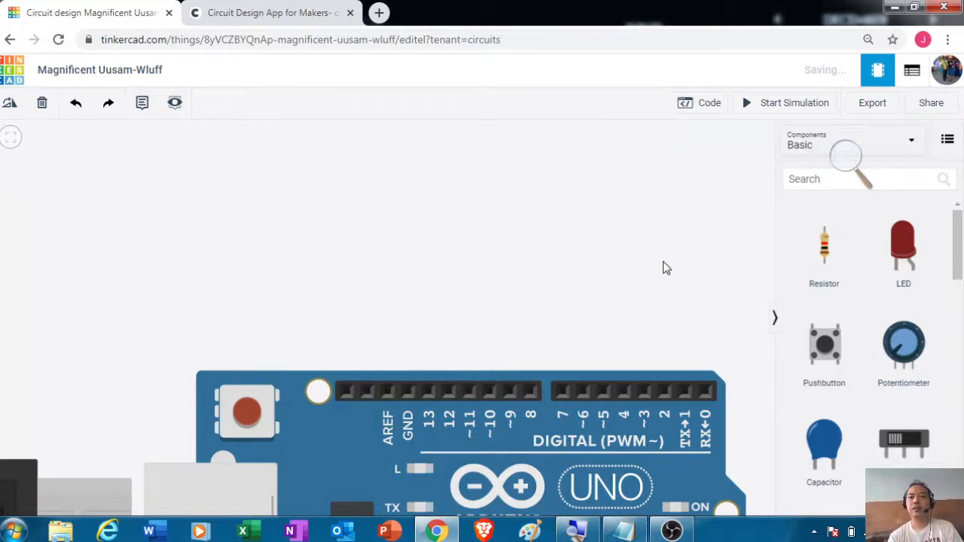
{"action": "left_click_drag", "start_coordinate": [666, 268], "coordinate": [497, 218]}
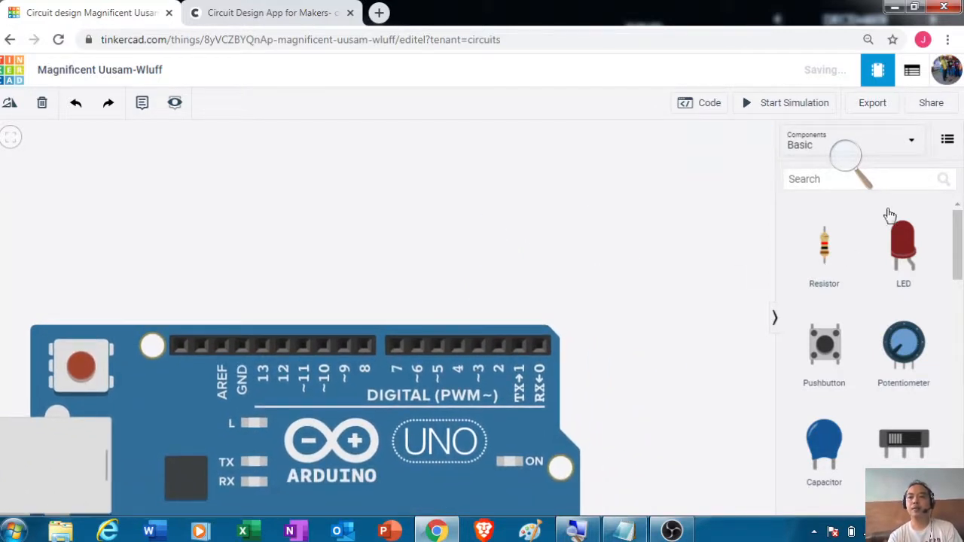
- Put the screen magnifier away, switch the component library to the Arduino starters, and look through the list
{"action": "left_click", "coordinate": [845, 160]}
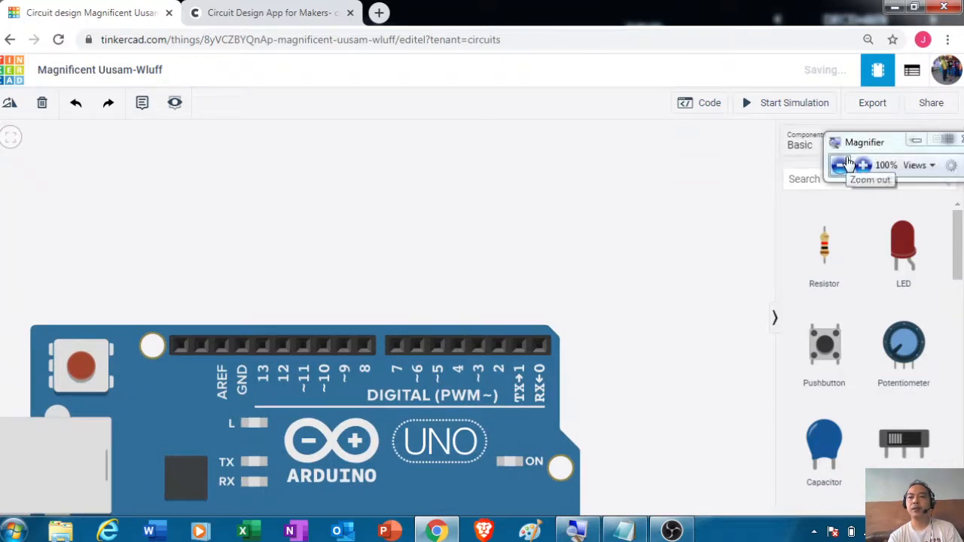
{"action": "left_click", "coordinate": [917, 143]}
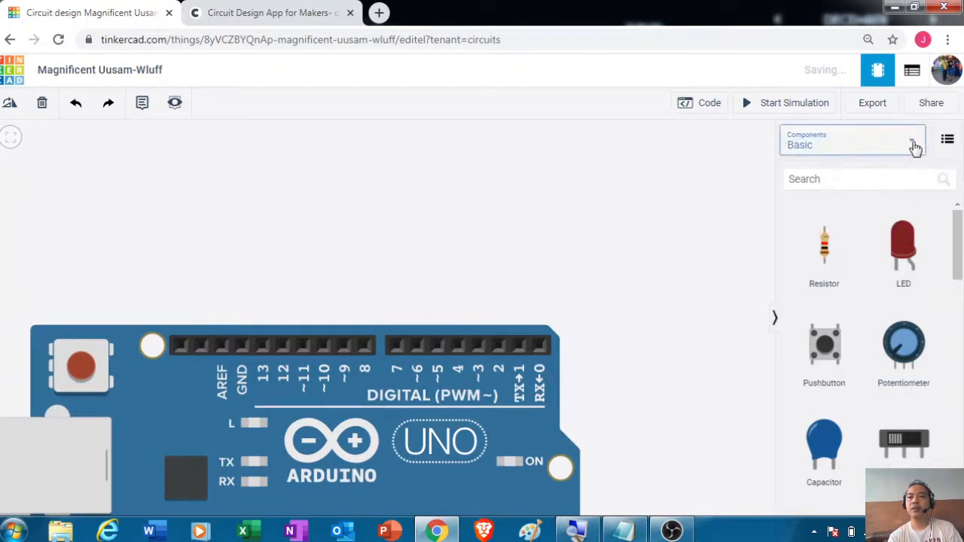
{"action": "left_click", "coordinate": [915, 147]}
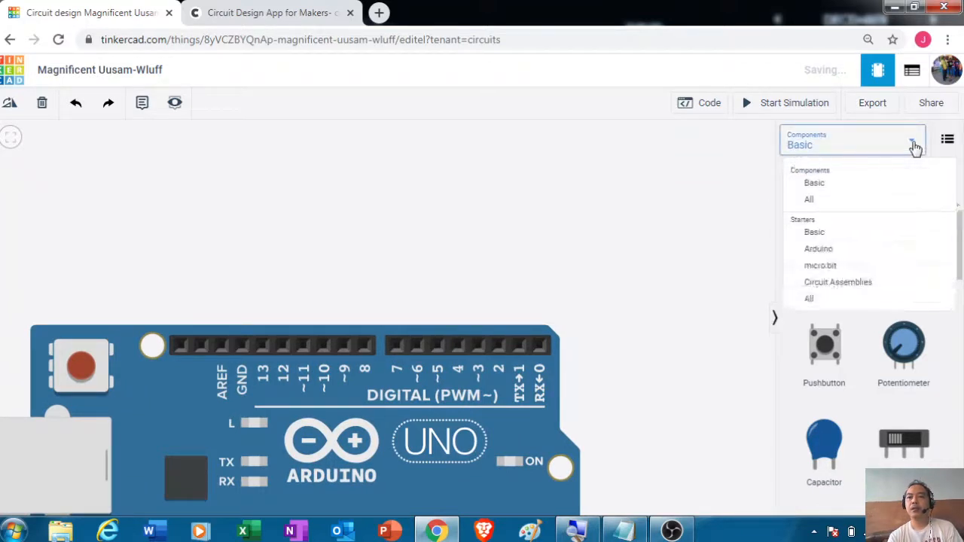
{"action": "left_click", "coordinate": [864, 251]}
{"action": "left_click_drag", "start_coordinate": [957, 247], "coordinate": [957, 333]}
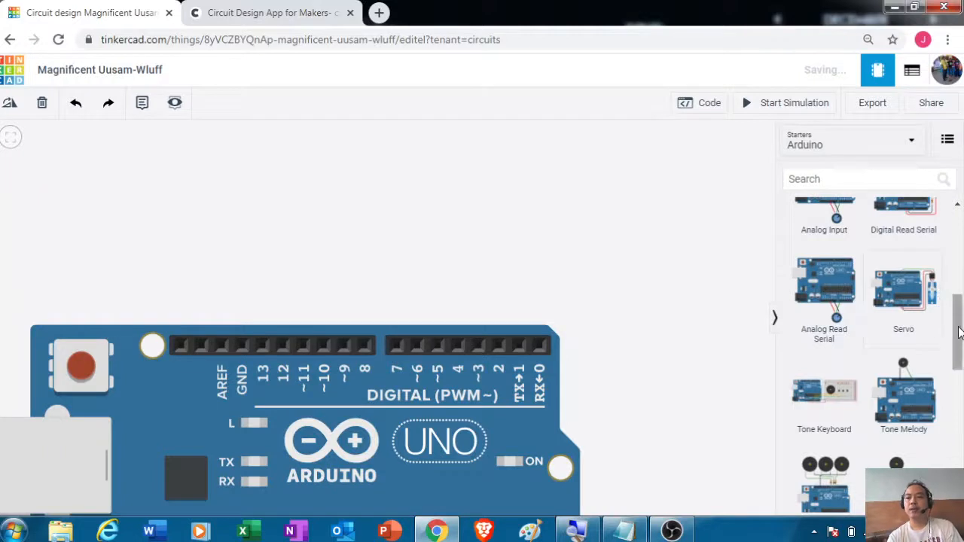
{"action": "left_click_drag", "start_coordinate": [960, 334], "coordinate": [960, 183]}
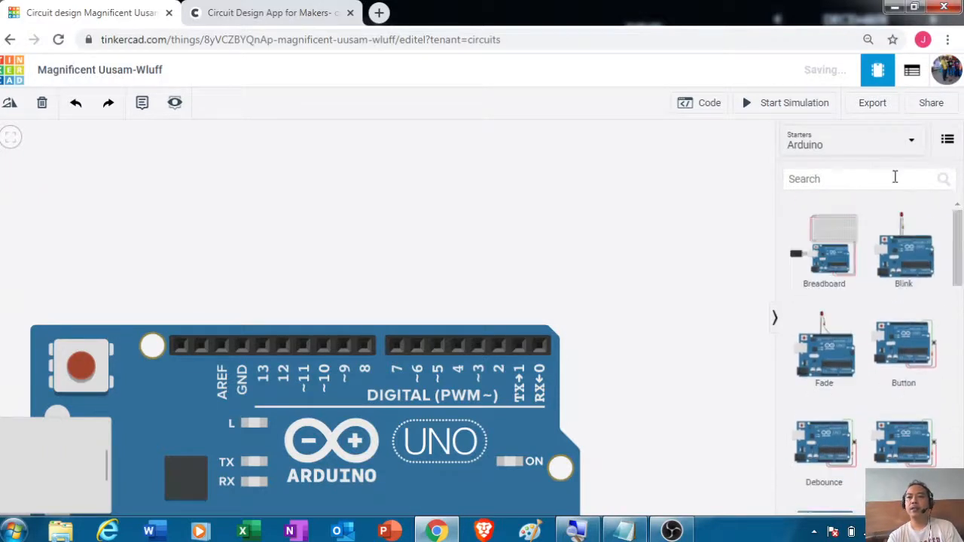
- Try the suggested search term microservo in the component library and clear the search text
{"action": "left_click", "coordinate": [880, 182]}
{"action": "type", "text": "servo"}
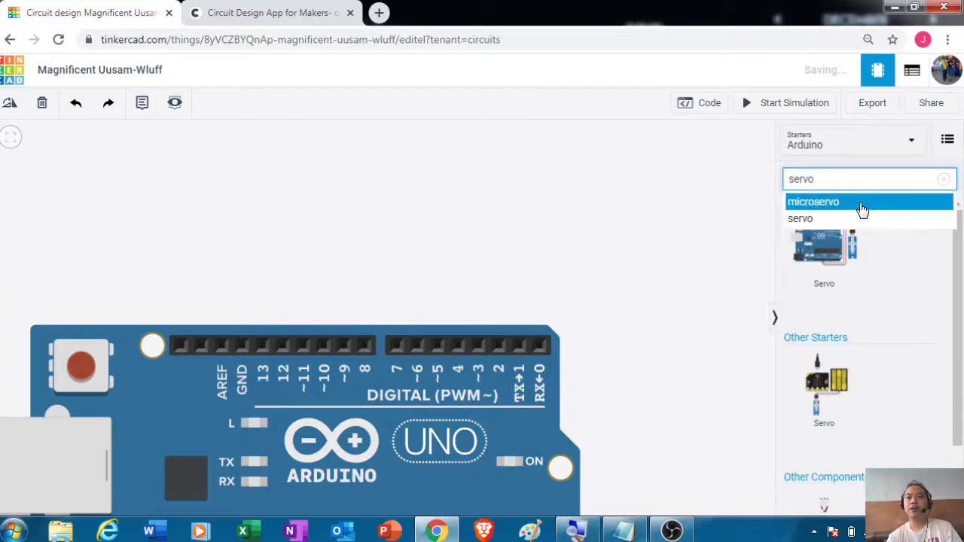
{"action": "left_click", "coordinate": [863, 203]}
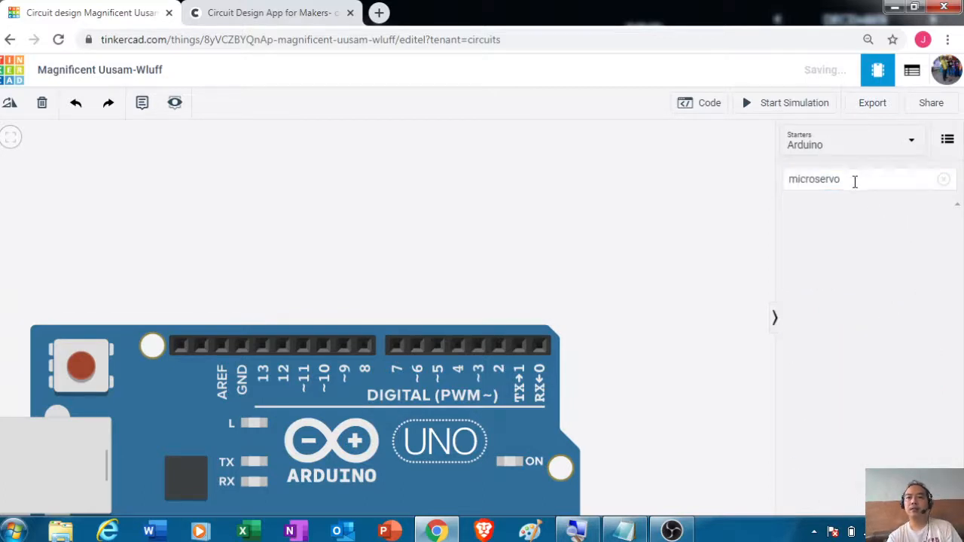
{"action": "left_click", "coordinate": [855, 181]}
{"action": "key", "text": "BackSpace"}
{"action": "key", "text": "BackSpace"}
{"action": "key", "text": "BackSpace"}
{"action": "key", "text": "BackSpace"}
{"action": "key", "text": "BackSpace"}
{"action": "key", "text": "BackSpace"}
{"action": "key", "text": "BackSpace"}
{"action": "key", "text": "BackSpace"}
{"action": "key", "text": "BackSpace"}
{"action": "key", "text": "BackSpace"}
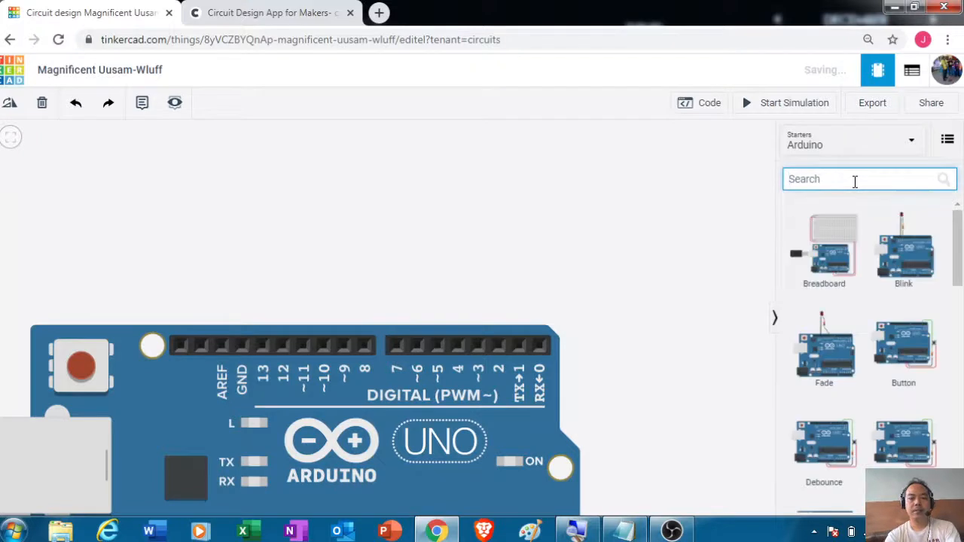
- Search the component library for servo and place the blue Micro Servo beside the Arduino Uno, next to its RX end
{"action": "type", "text": "servo"}
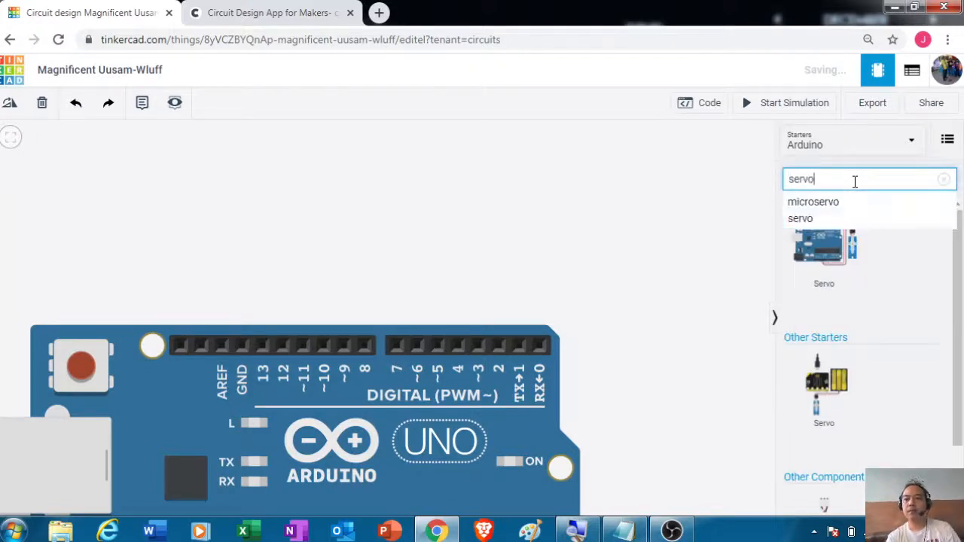
{"action": "key", "text": "Return"}
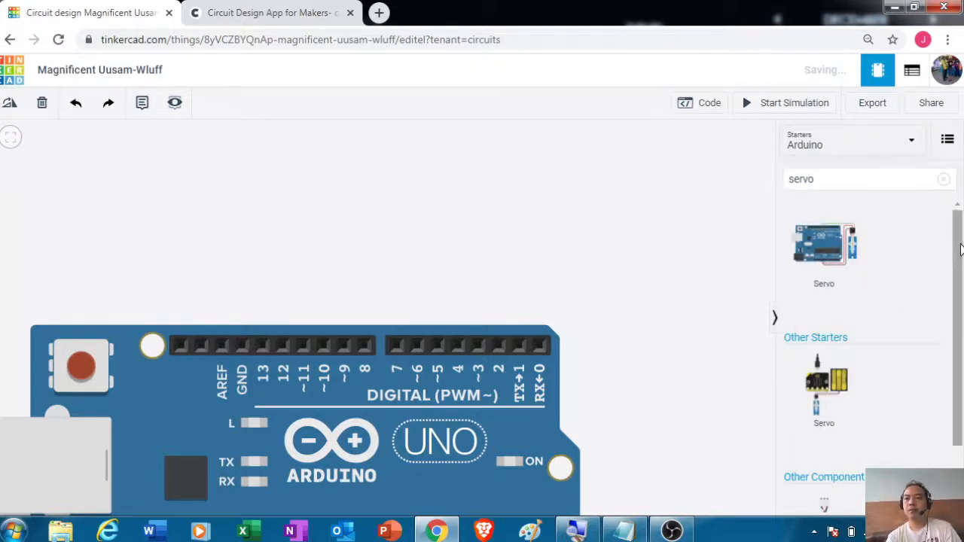
{"action": "left_click_drag", "start_coordinate": [961, 245], "coordinate": [960, 305]}
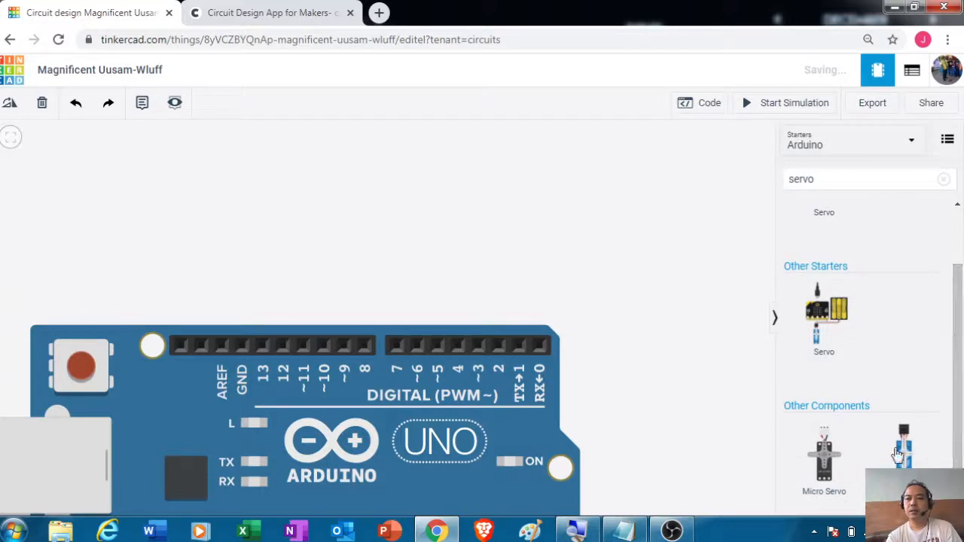
{"action": "left_click_drag", "start_coordinate": [904, 461], "coordinate": [657, 280]}
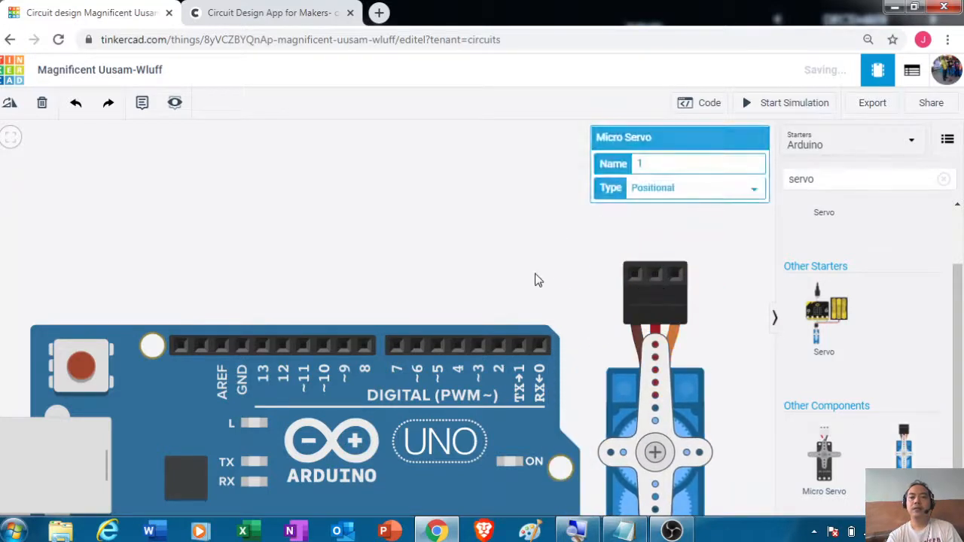
{"action": "left_click_drag", "start_coordinate": [536, 279], "coordinate": [513, 157]}
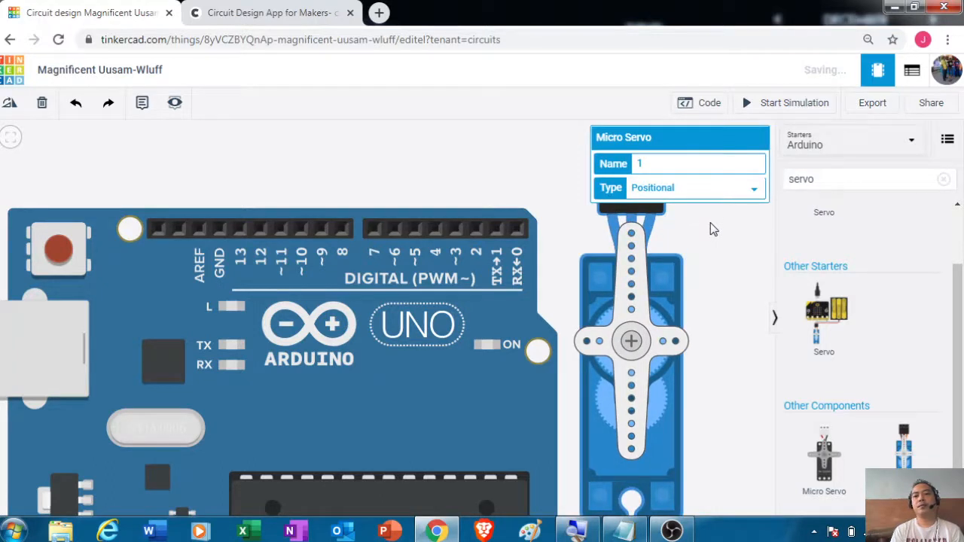
- Try the Continuous type on the micro servo, return it to Positional, and deselect the servo
{"action": "left_click", "coordinate": [698, 189]}
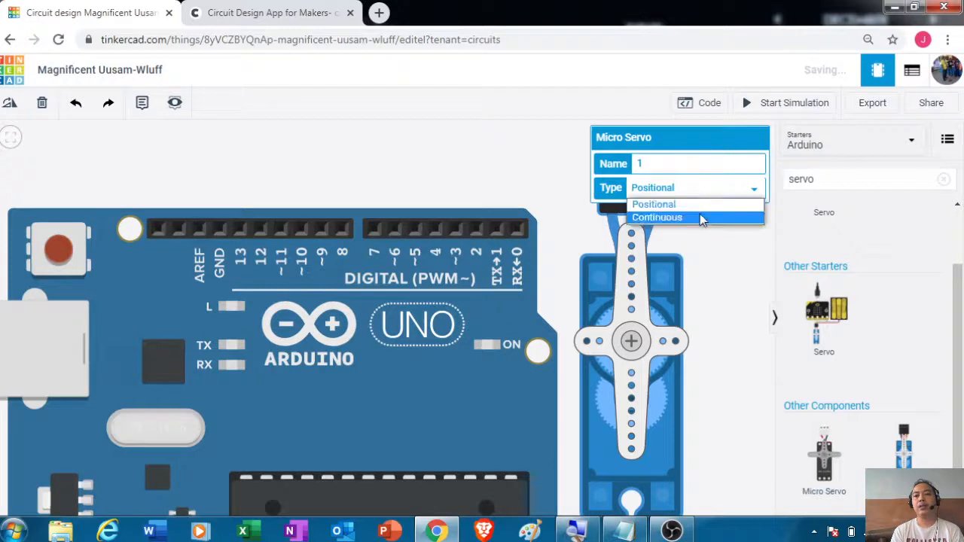
{"action": "left_click", "coordinate": [701, 218]}
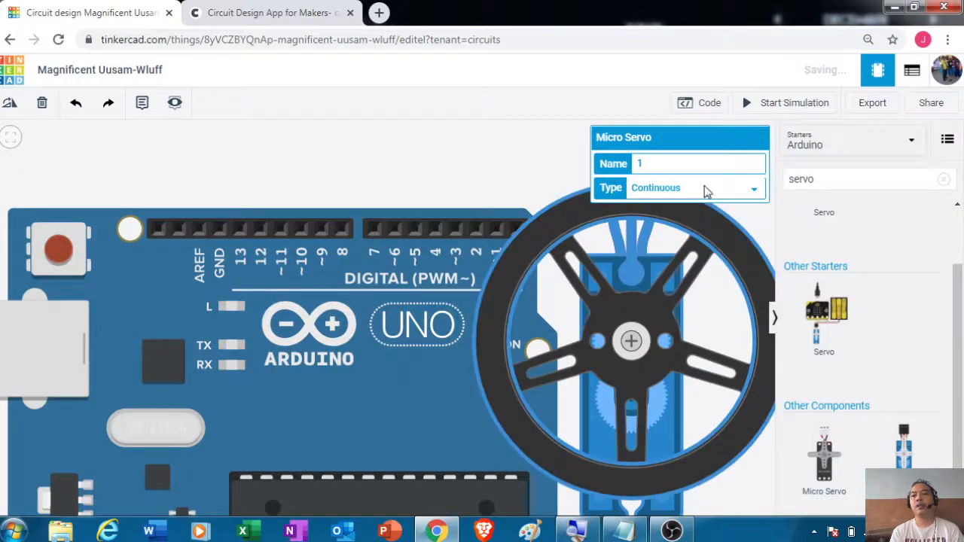
{"action": "left_click", "coordinate": [705, 191]}
{"action": "left_click", "coordinate": [703, 206]}
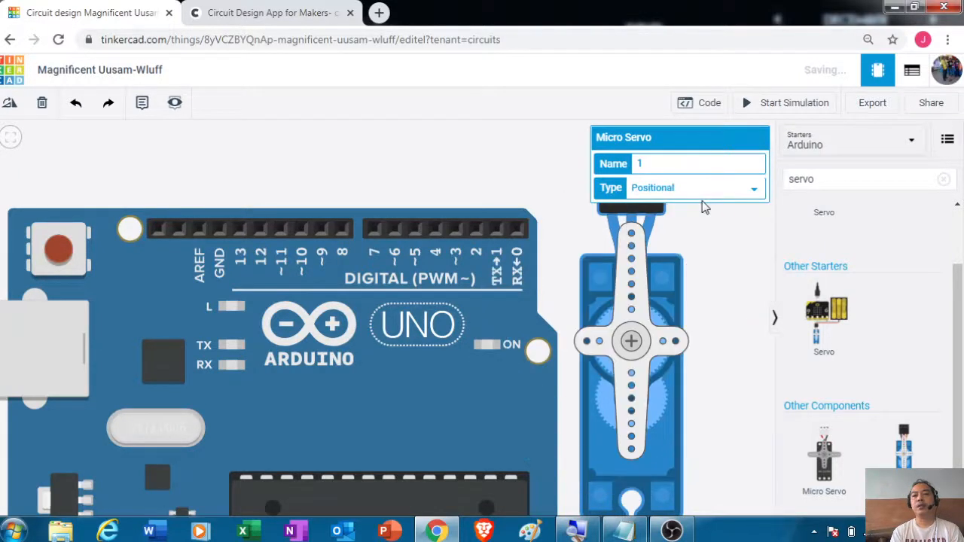
{"action": "left_click", "coordinate": [540, 173]}
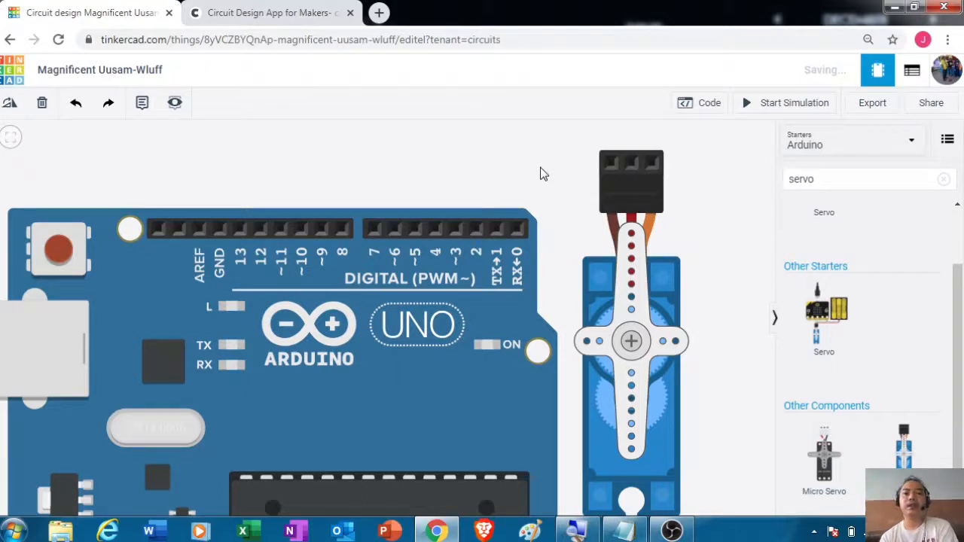
{"action": "left_click", "coordinate": [652, 225]}
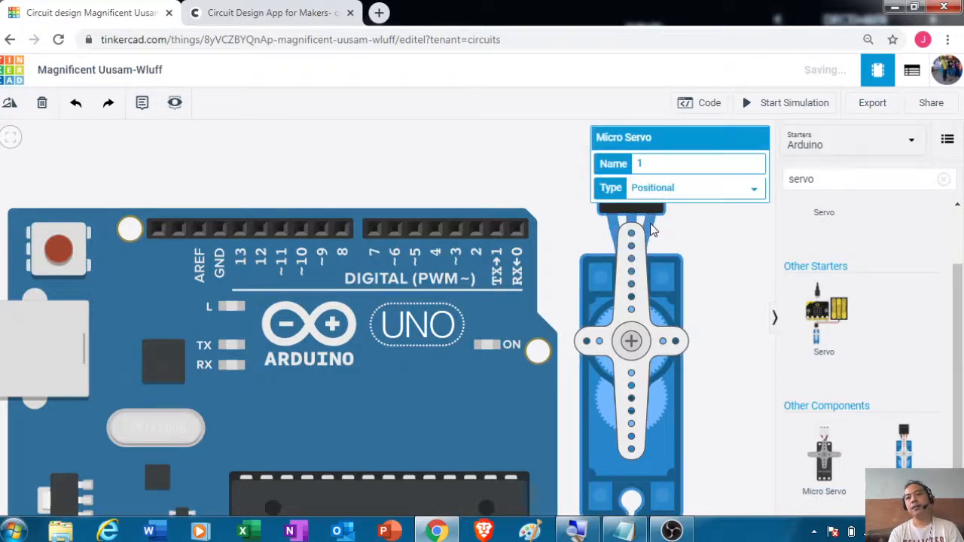
{"action": "left_click", "coordinate": [683, 246]}
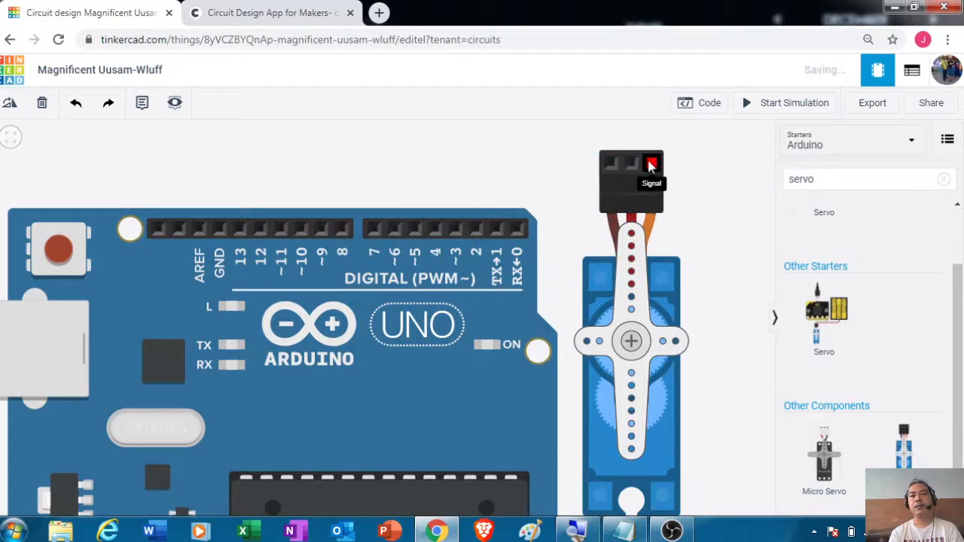
- Wire the servo's Signal pin to Arduino digital pin 9, routed above the board, and color the wire orange
{"action": "left_click", "coordinate": [651, 164]}
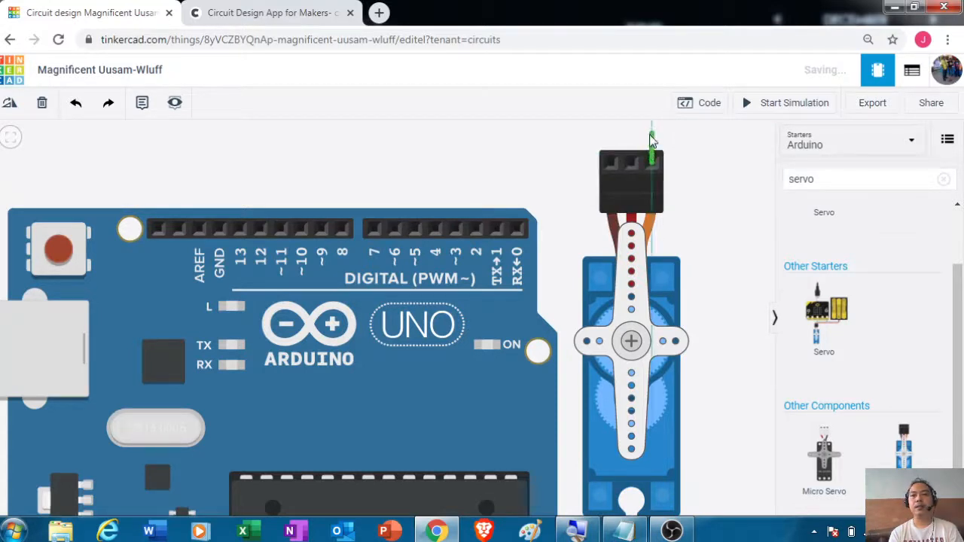
{"action": "left_click", "coordinate": [652, 138]}
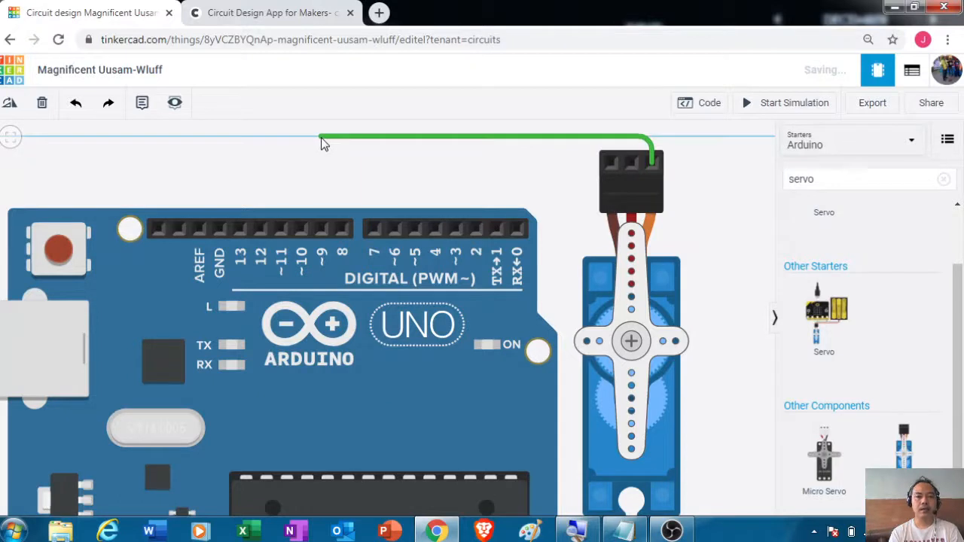
{"action": "left_click", "coordinate": [321, 139]}
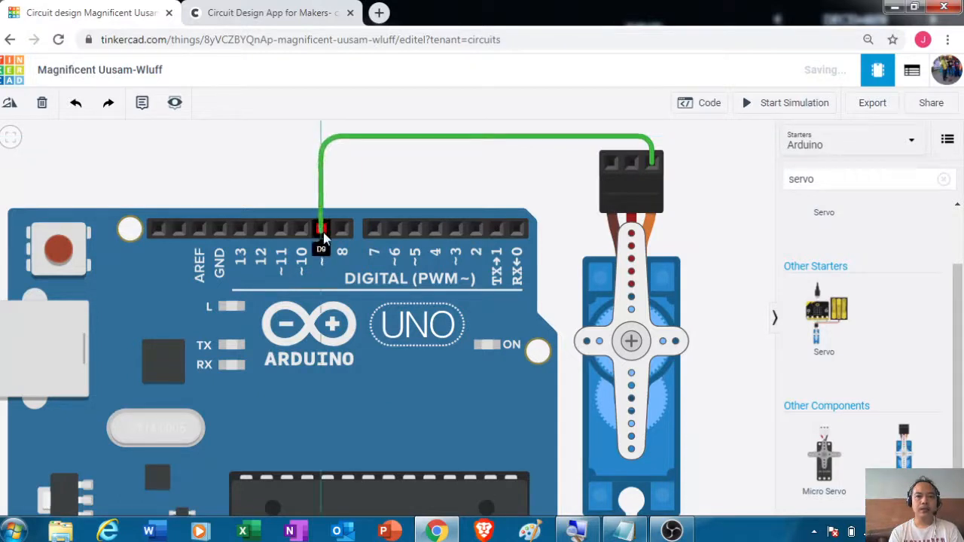
{"action": "left_click", "coordinate": [323, 232]}
{"action": "left_click", "coordinate": [672, 166]}
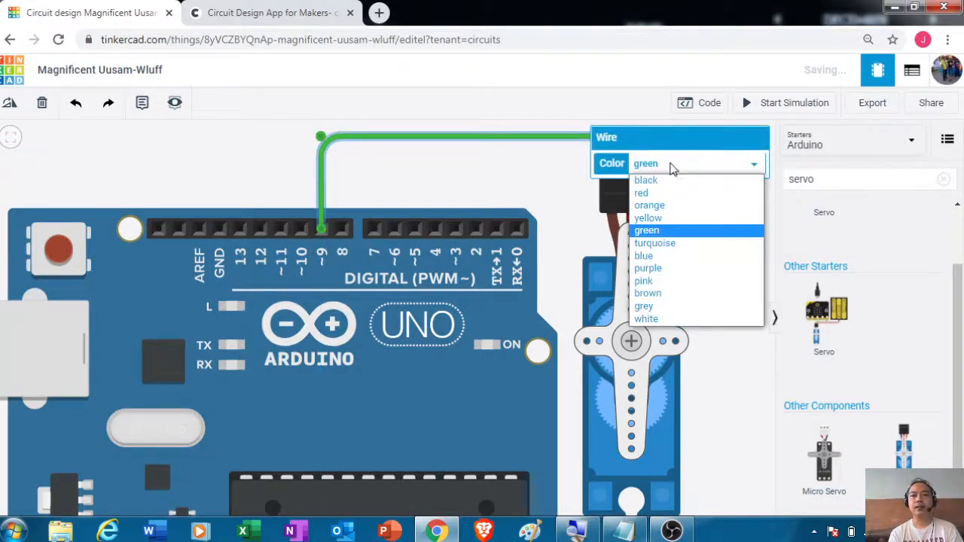
{"action": "left_click", "coordinate": [667, 205]}
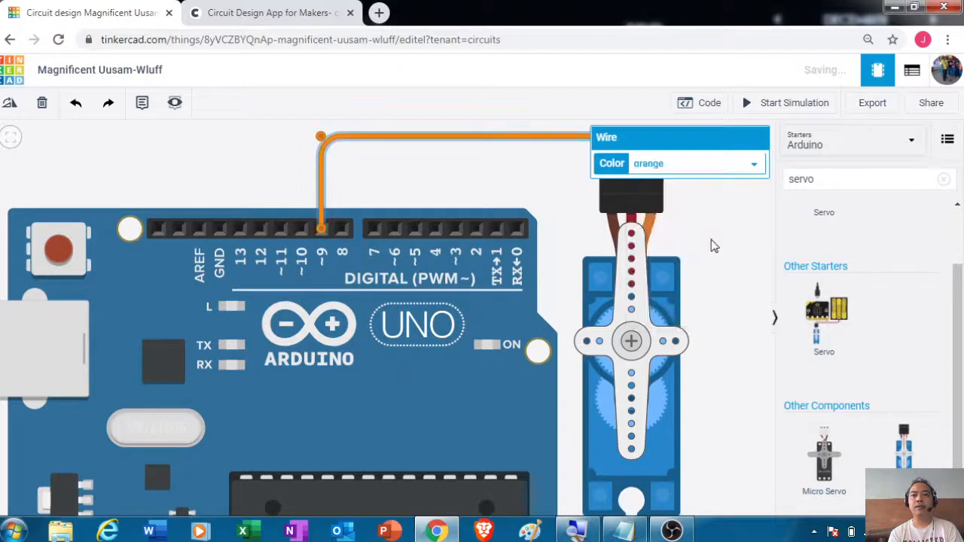
{"action": "left_click", "coordinate": [712, 243]}
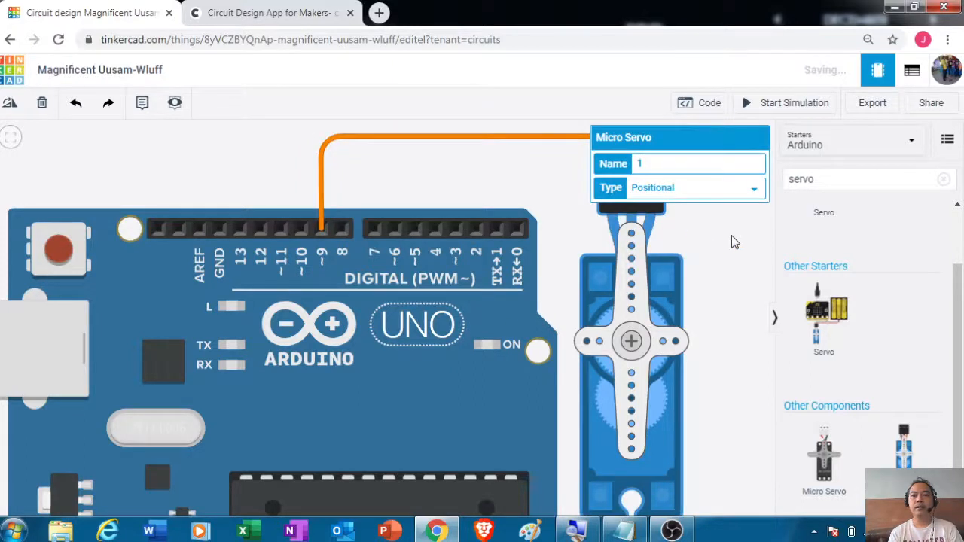
{"action": "left_click", "coordinate": [532, 171]}
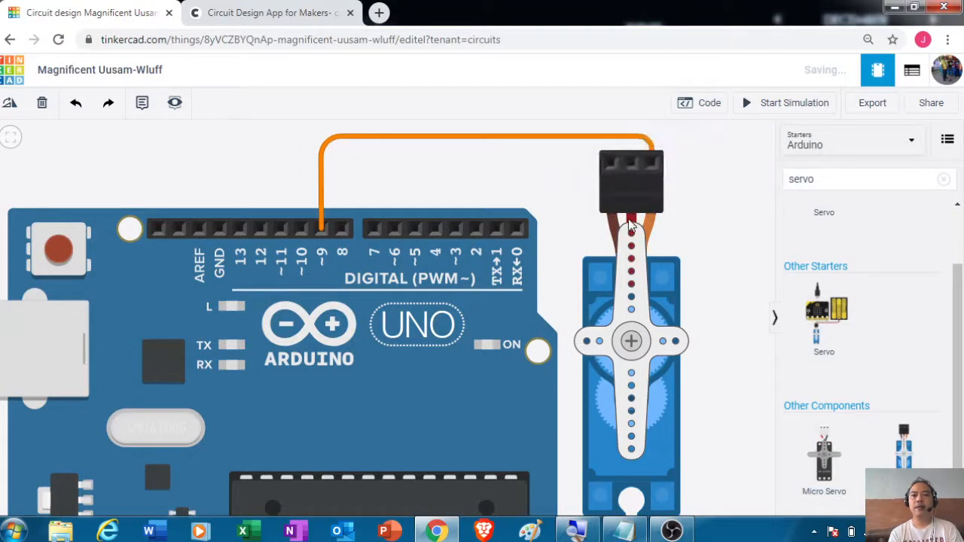
{"action": "left_click", "coordinate": [631, 165]}
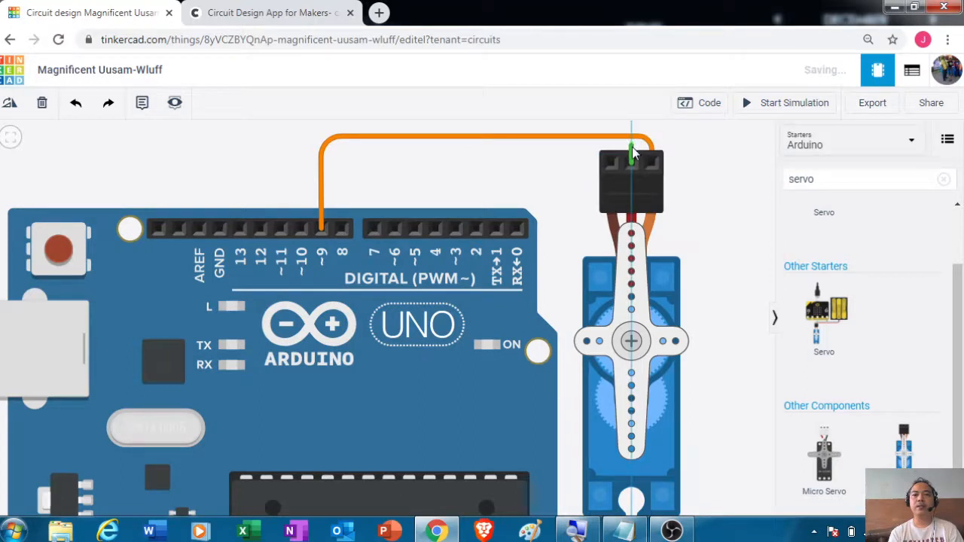
{"action": "left_click", "coordinate": [632, 148]}
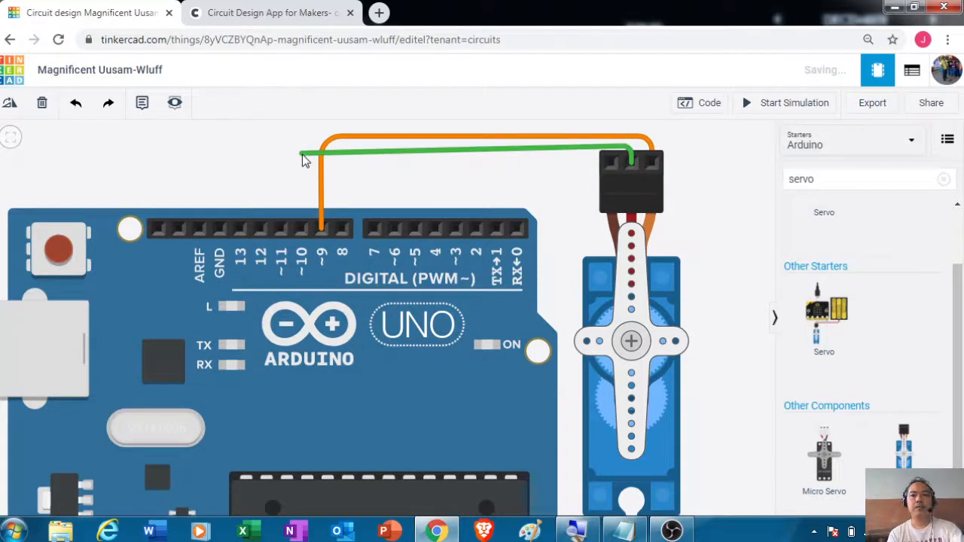
{"action": "key", "text": "Escape"}
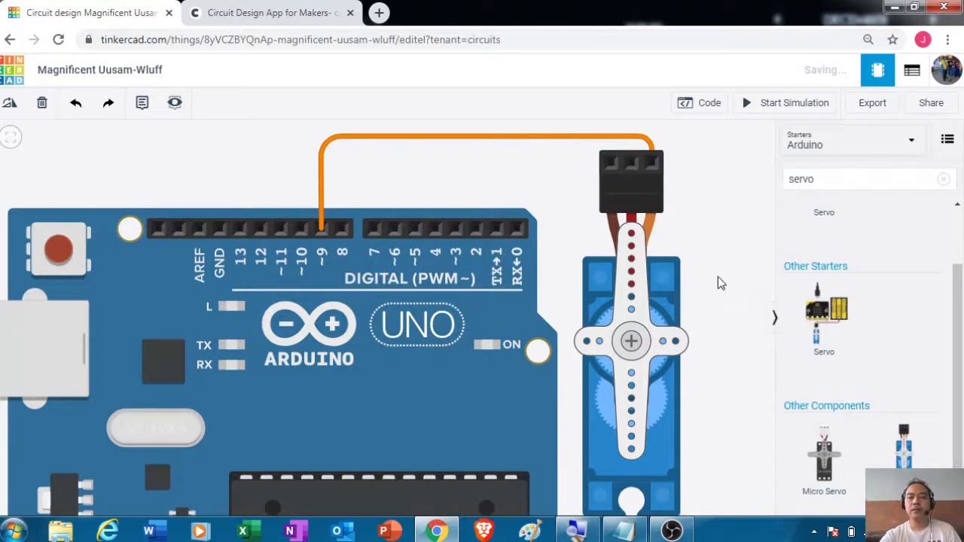
- Wire the servo's middle power pin to the Arduino's 5V pin, routed over the board and down its USB side, and color the wire red
{"action": "scroll", "coordinate": [720, 279], "scroll_direction": "down", "scroll_amount": 3}
{"action": "scroll", "coordinate": [723, 283], "scroll_direction": "down", "scroll_amount": 1}
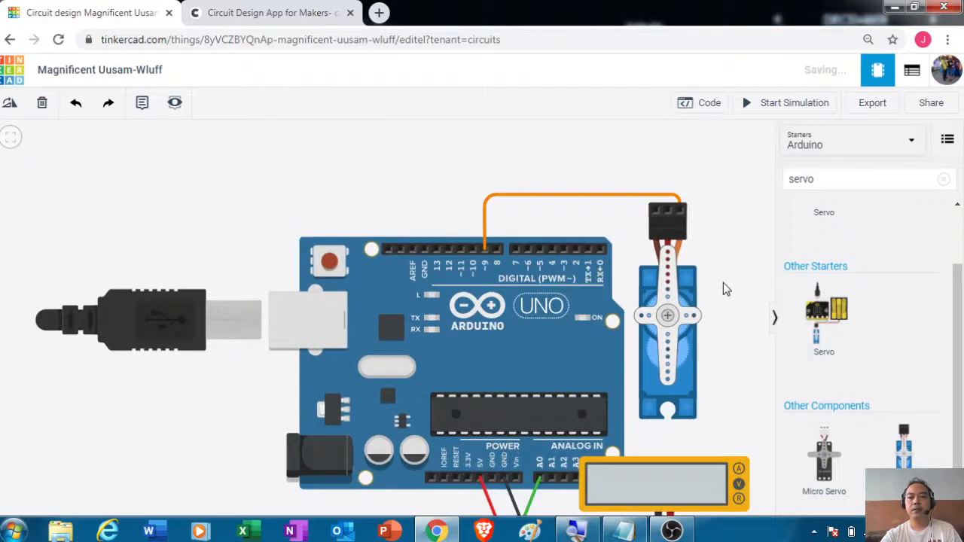
{"action": "left_click", "coordinate": [673, 214]}
{"action": "left_click", "coordinate": [670, 180]}
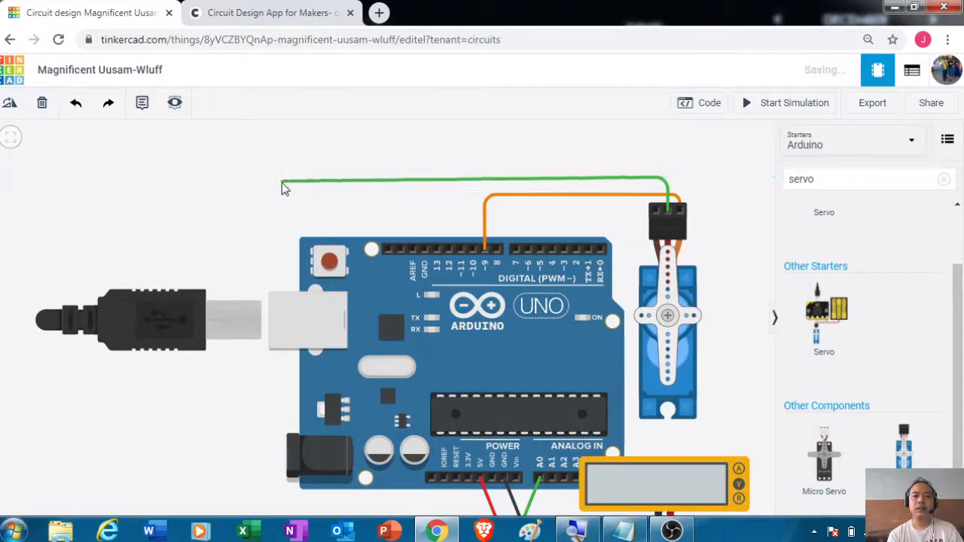
{"action": "left_click", "coordinate": [361, 183]}
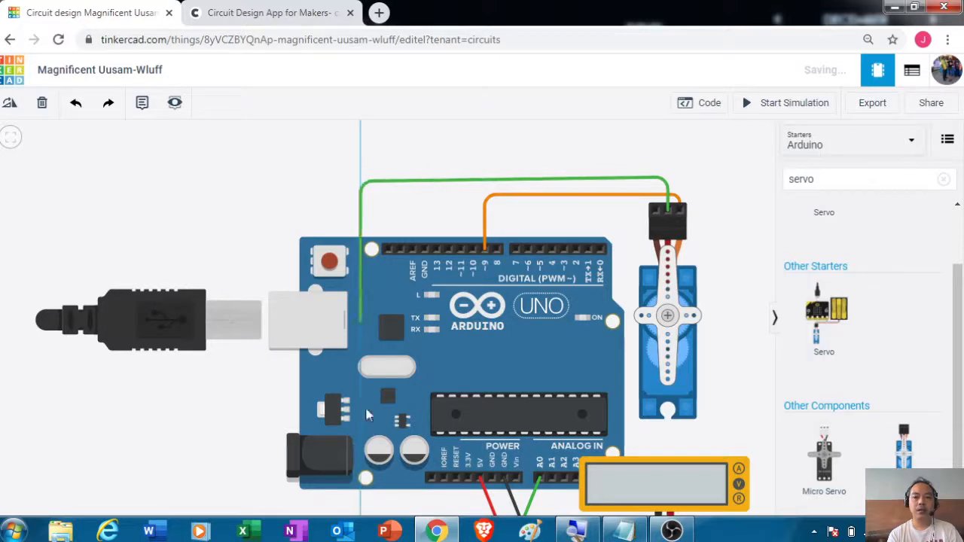
{"action": "left_click", "coordinate": [362, 501]}
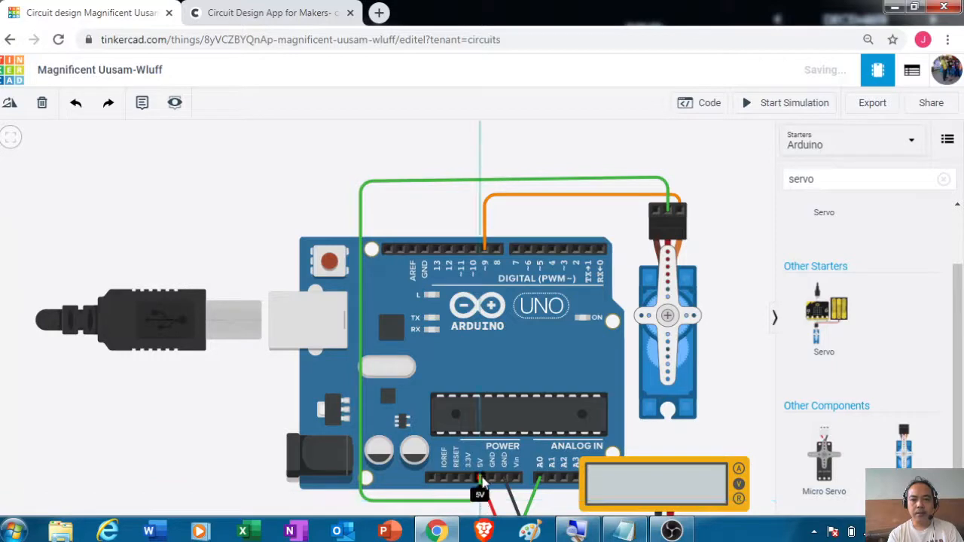
{"action": "left_click", "coordinate": [481, 480]}
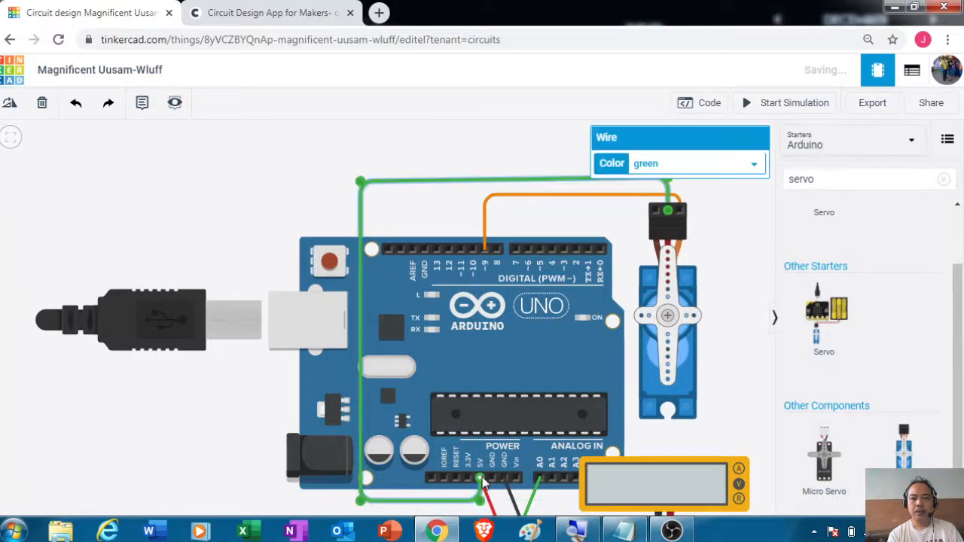
{"action": "left_click", "coordinate": [704, 163]}
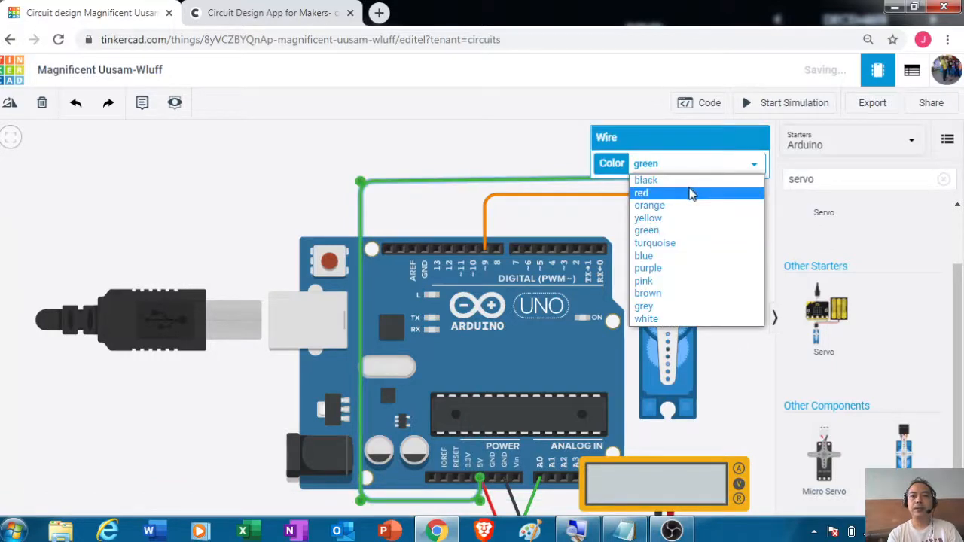
{"action": "left_click", "coordinate": [692, 194]}
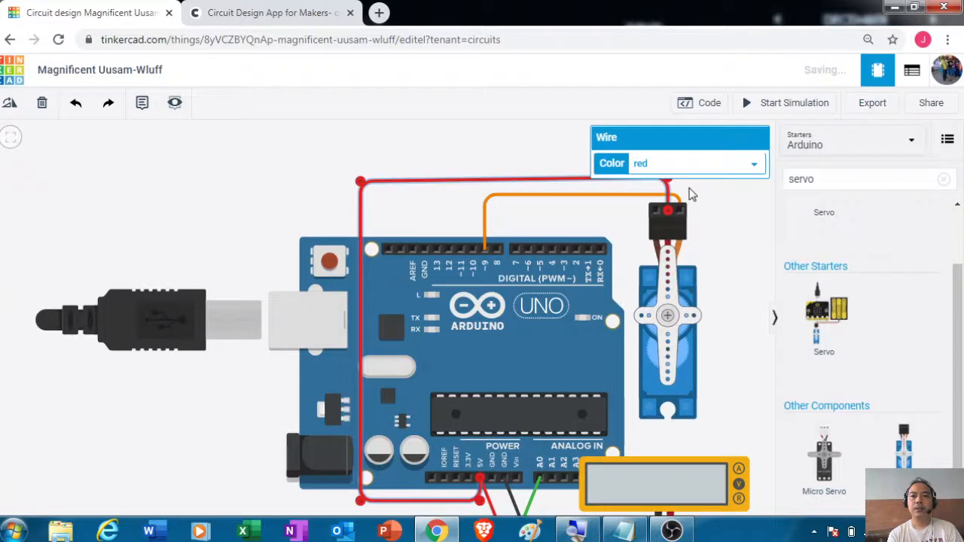
{"action": "left_click", "coordinate": [612, 218]}
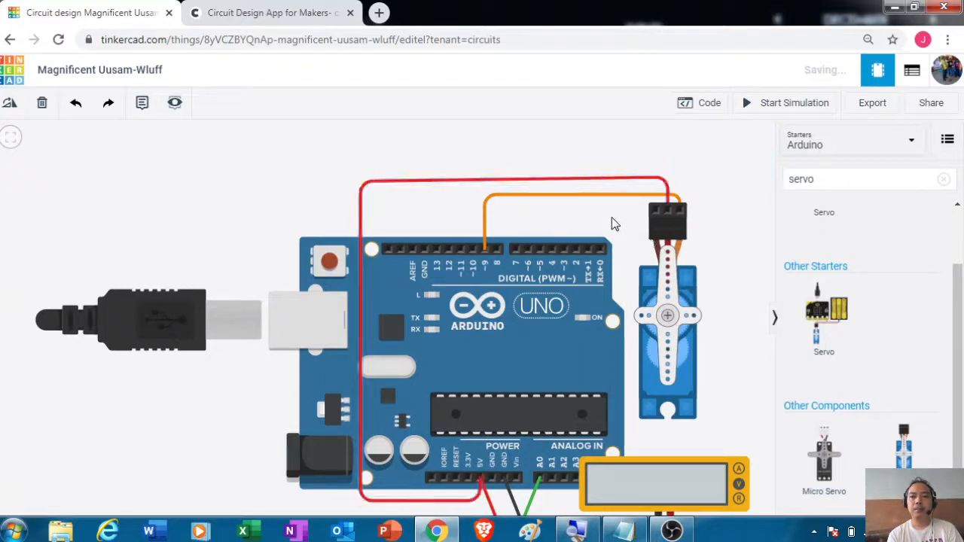
- Wire the servo's ground pin to the Arduino GND pin beside pin 13, routed above the red wire
{"action": "left_click", "coordinate": [654, 216]}
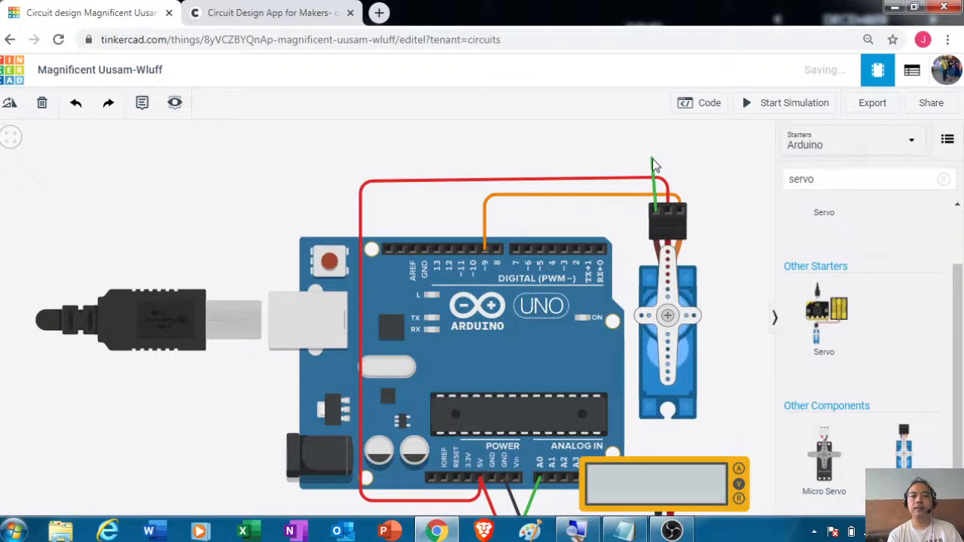
{"action": "left_click", "coordinate": [653, 159]}
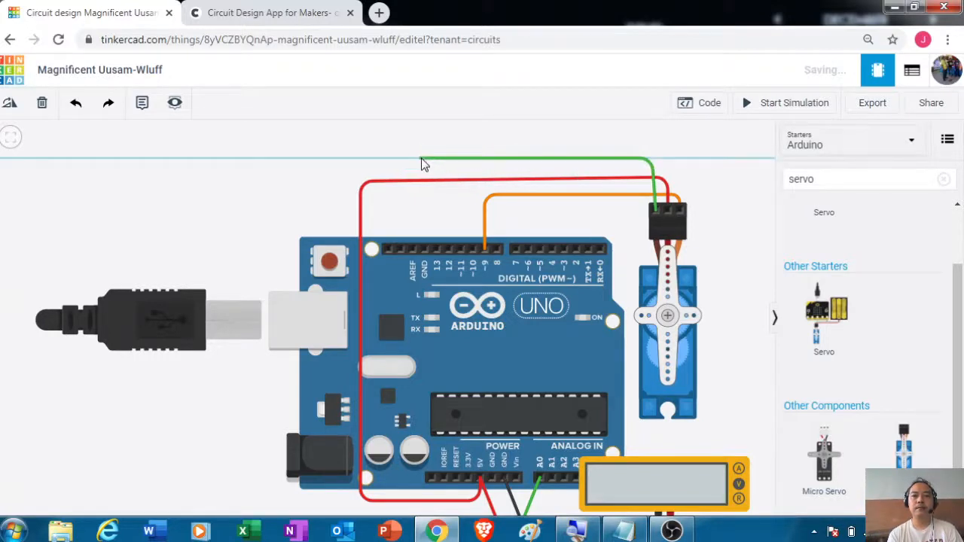
{"action": "left_click", "coordinate": [420, 160]}
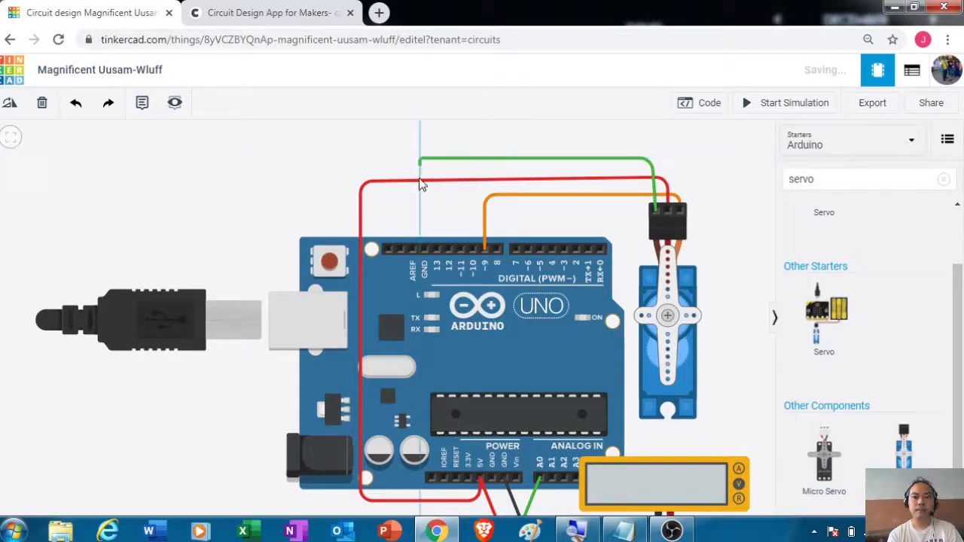
{"action": "left_click", "coordinate": [424, 253]}
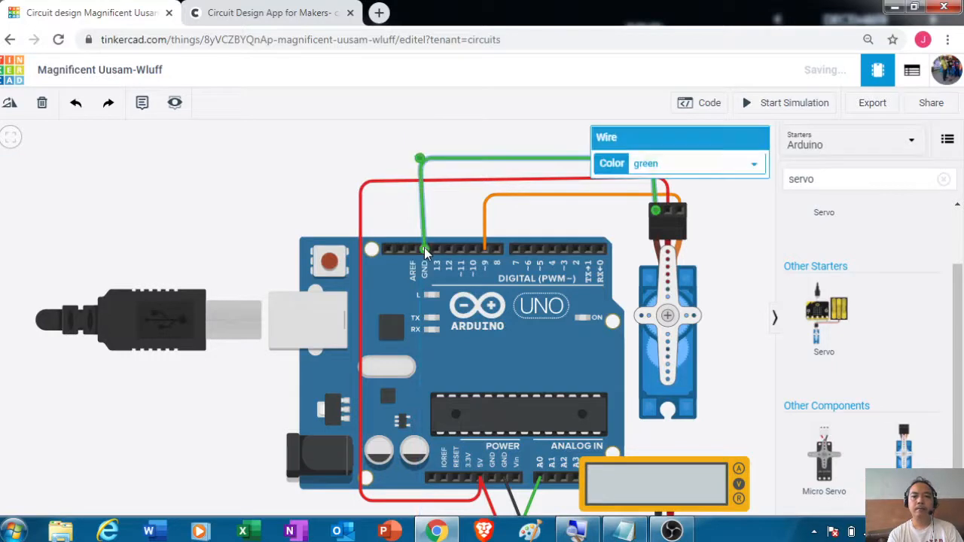
{"action": "left_click", "coordinate": [742, 266]}
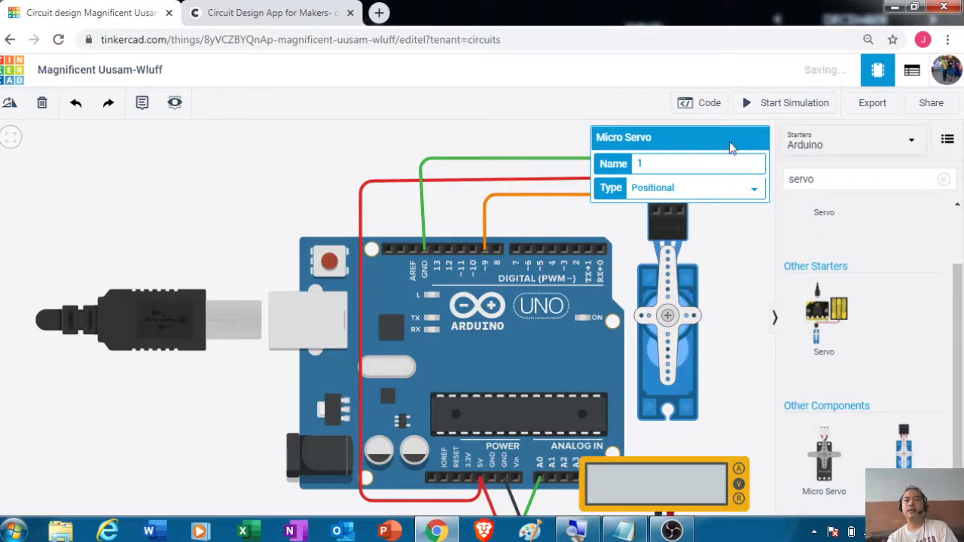
- Look briefly at the Arduino code and return to the circuit with the component library
{"action": "left_click", "coordinate": [706, 106]}
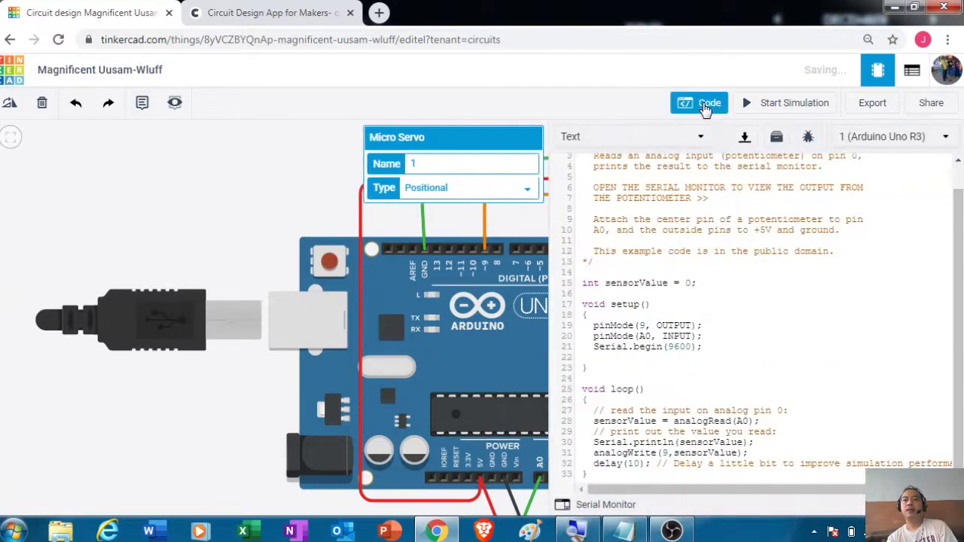
{"action": "left_click", "coordinate": [701, 103]}
{"action": "left_click", "coordinate": [312, 183]}
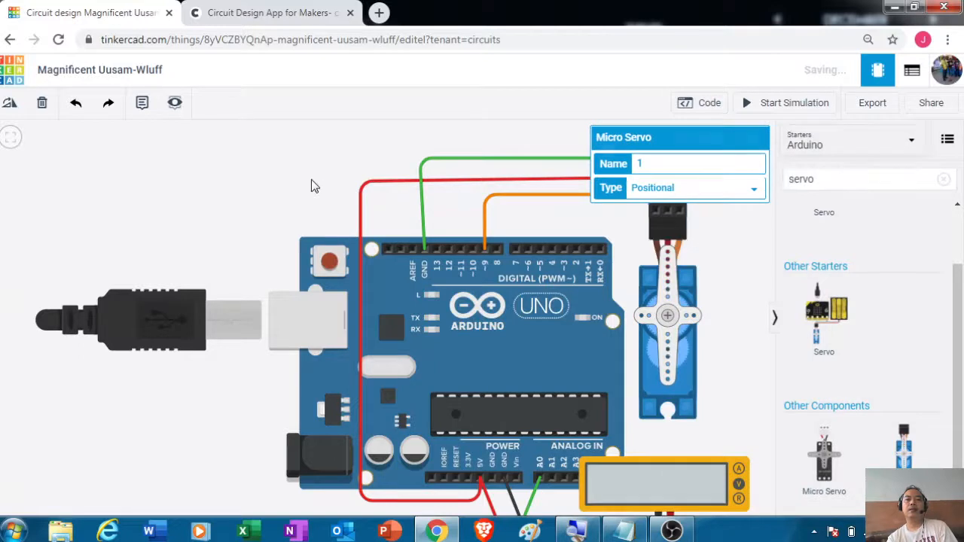
- Nudge the micro servo slightly up and away from the Arduino board, and deselect it
{"action": "left_click", "coordinate": [650, 300]}
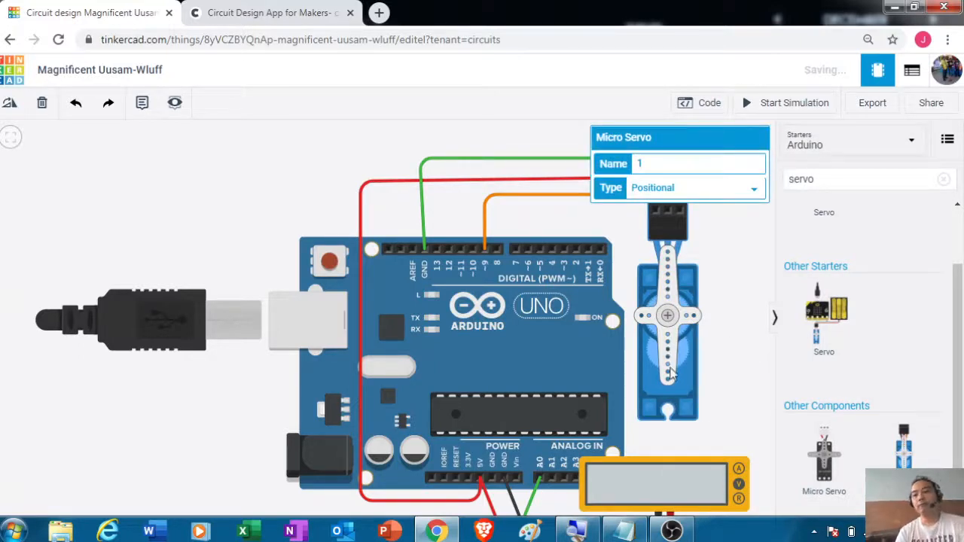
{"action": "left_click", "coordinate": [721, 350]}
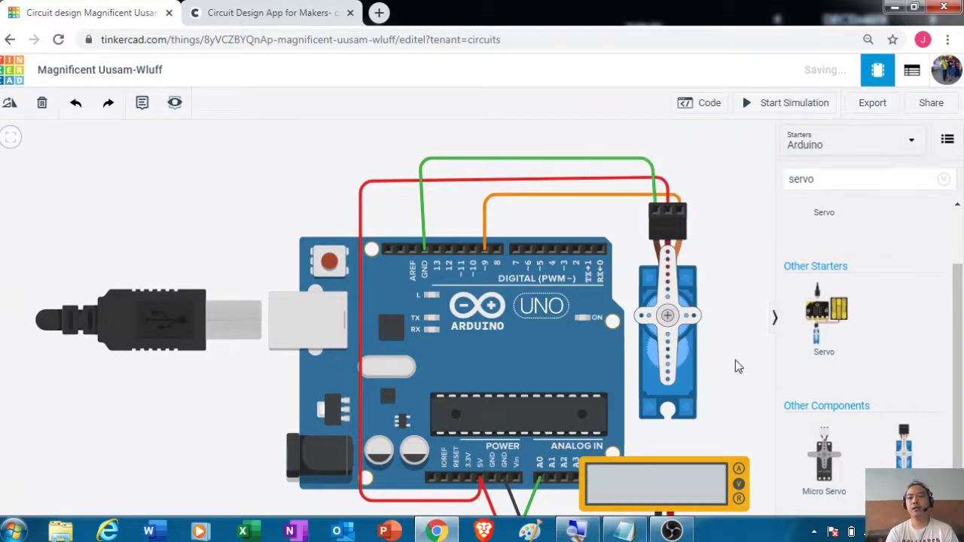
{"action": "left_click", "coordinate": [721, 388]}
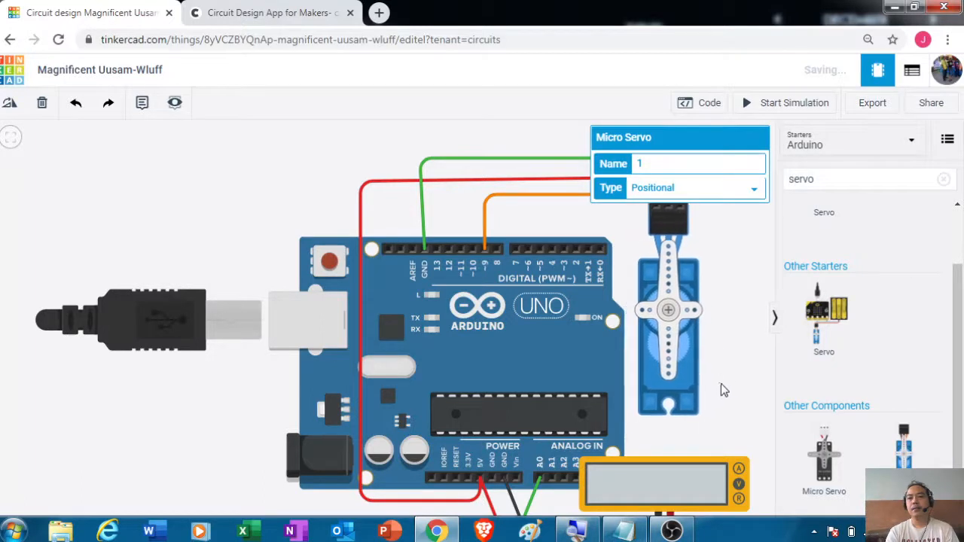
{"action": "left_click_drag", "start_coordinate": [721, 384], "coordinate": [726, 385]}
{"action": "left_click", "coordinate": [717, 440]}
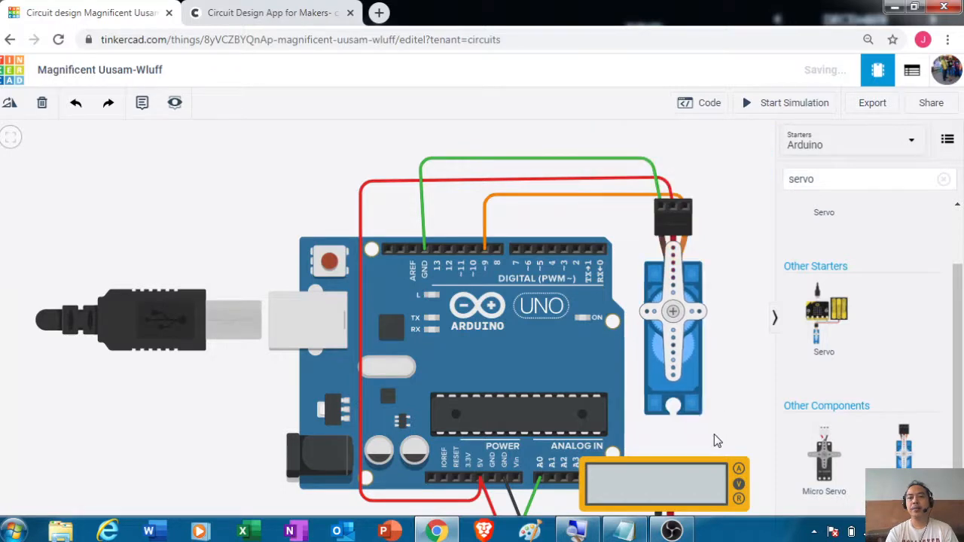
- Examine the analogWrite(9,sensorValue) line in the Arduino code and close the code view
{"action": "left_click_drag", "start_coordinate": [717, 441], "coordinate": [618, 363]}
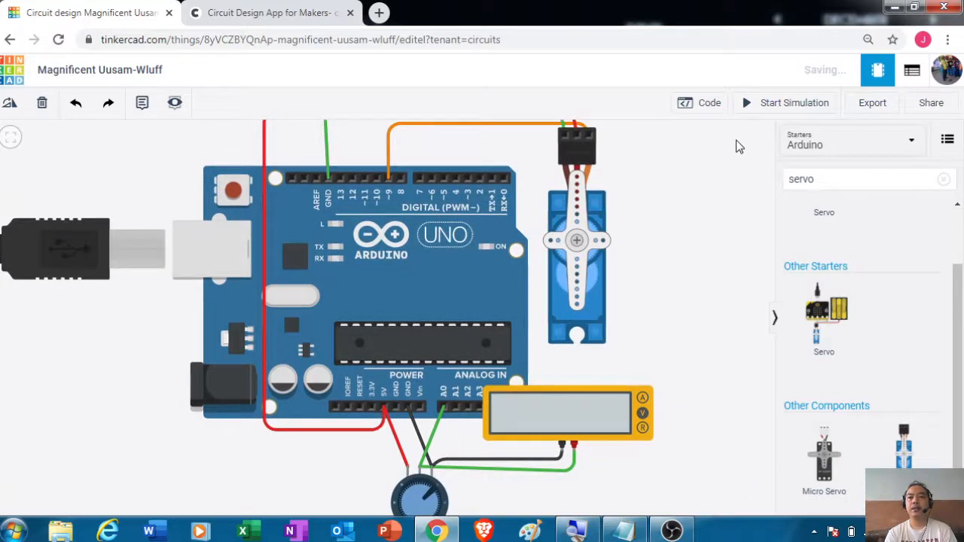
{"action": "left_click", "coordinate": [710, 106]}
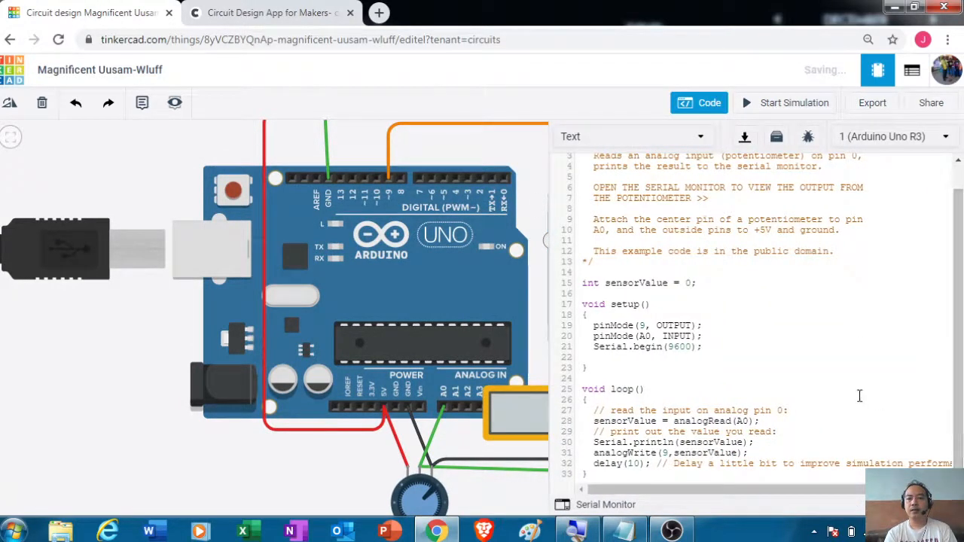
{"action": "left_click_drag", "start_coordinate": [592, 453], "coordinate": [814, 455]}
{"action": "left_click", "coordinate": [815, 455]}
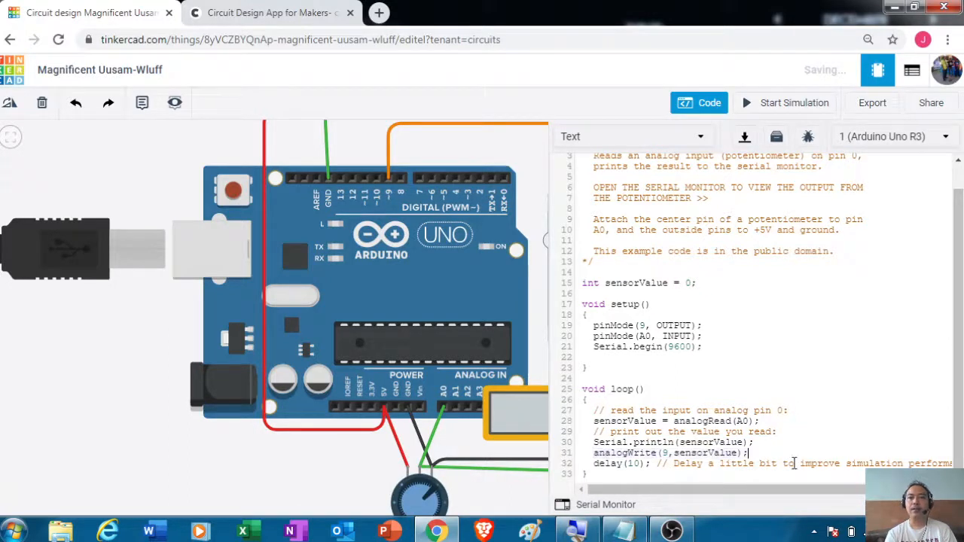
{"action": "left_click", "coordinate": [701, 103]}
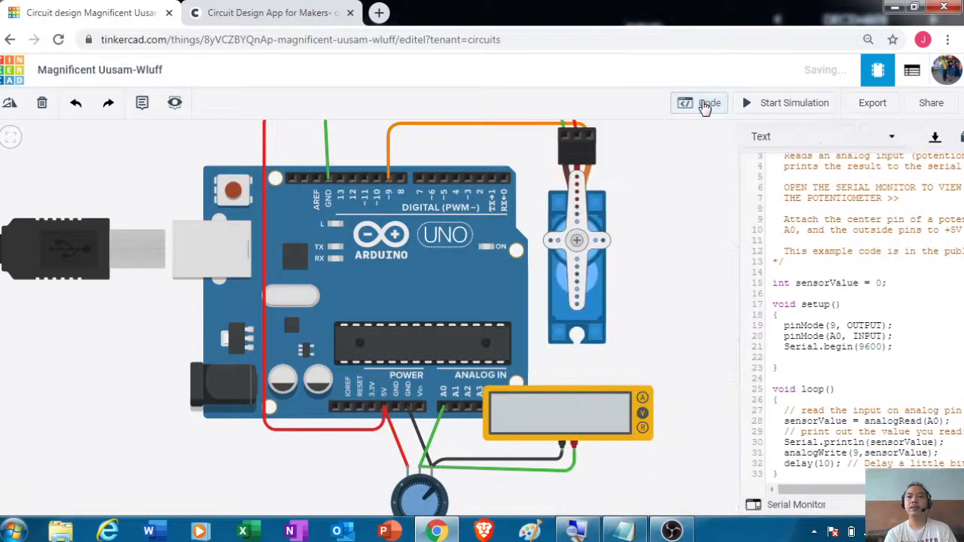
- Simulate the circuit while turning the potentiometer slightly up and back to its minimum, and stop the simulation
{"action": "left_click", "coordinate": [769, 108]}
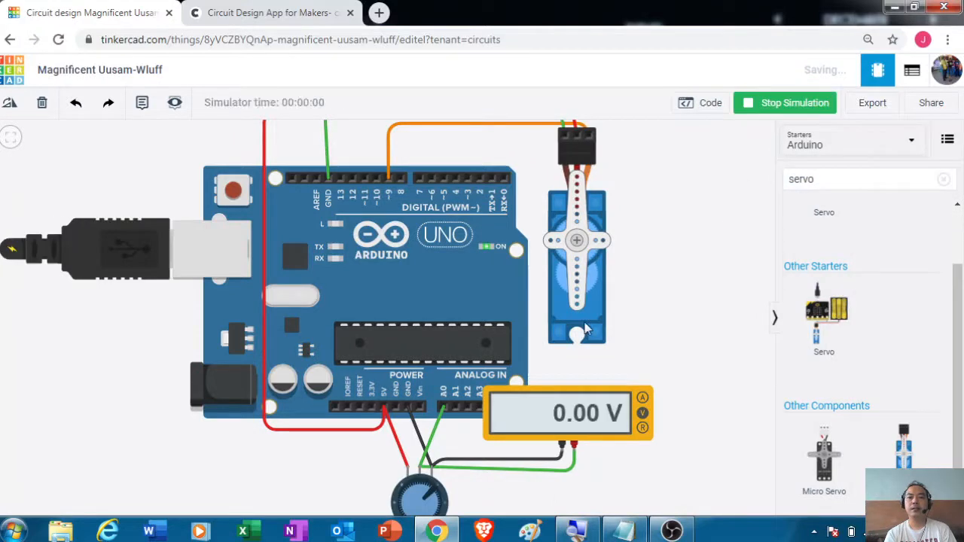
{"action": "left_click_drag", "start_coordinate": [432, 494], "coordinate": [437, 501]}
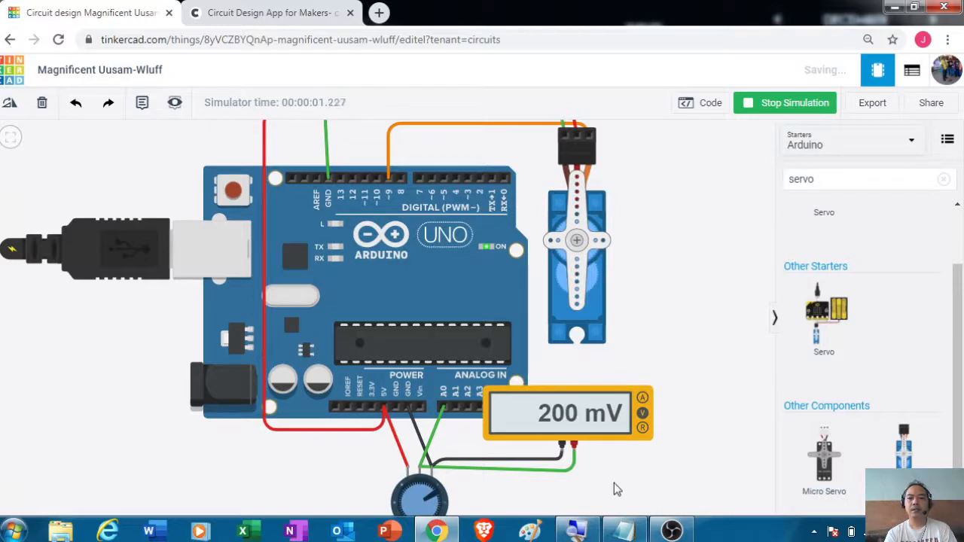
{"action": "left_click_drag", "start_coordinate": [614, 482], "coordinate": [612, 452]}
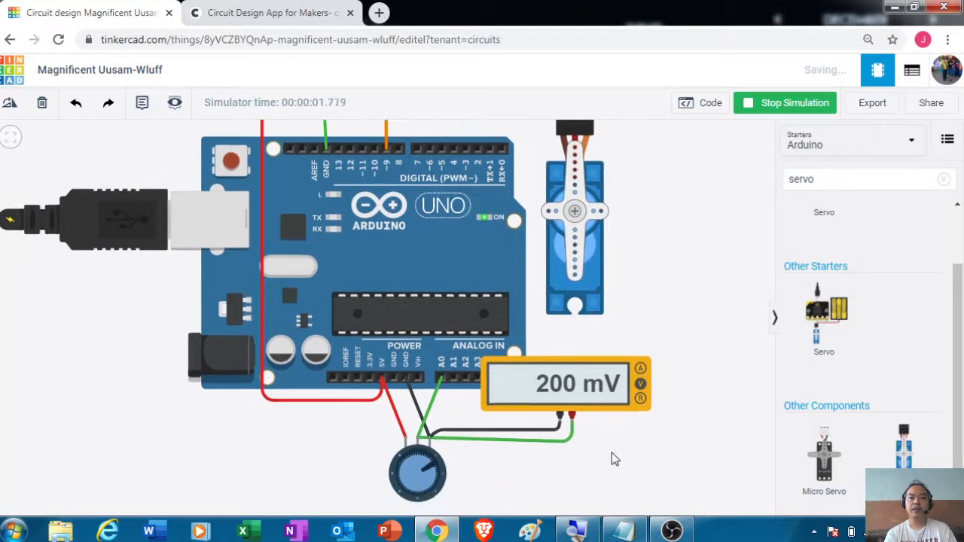
{"action": "mouse_move", "coordinate": [438, 467]}
{"action": "left_mouse_down"}
{"action": "mouse_move", "coordinate": [424, 497]}
{"action": "mouse_move", "coordinate": [395, 488]}
{"action": "mouse_move", "coordinate": [407, 456]}
{"action": "mouse_move", "coordinate": [412, 491]}
{"action": "mouse_move", "coordinate": [431, 494]}
{"action": "mouse_move", "coordinate": [437, 482]}
{"action": "mouse_move", "coordinate": [406, 494]}
{"action": "mouse_move", "coordinate": [401, 472]}
{"action": "mouse_move", "coordinate": [409, 486]}
{"action": "mouse_move", "coordinate": [434, 474]}
{"action": "mouse_move", "coordinate": [432, 464]}
{"action": "left_mouse_up"}
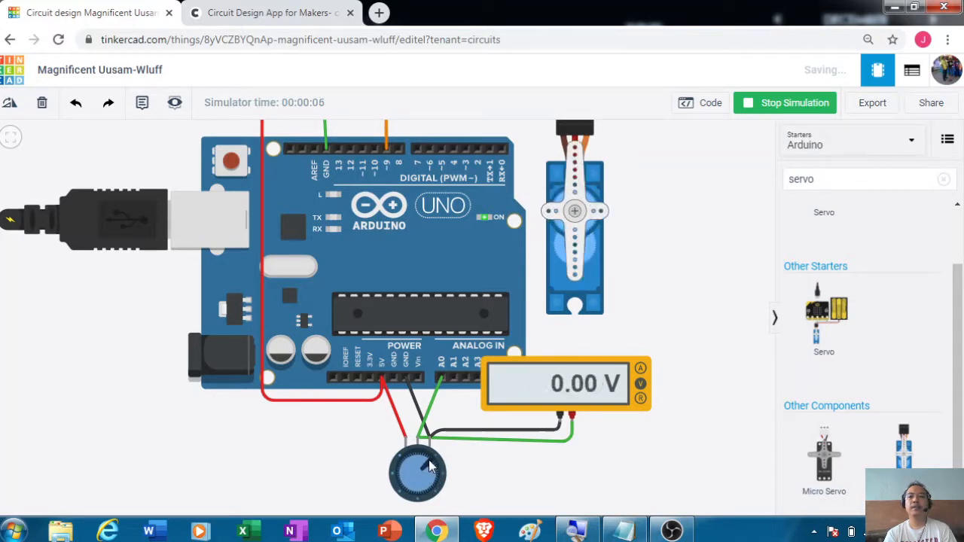
{"action": "left_click", "coordinate": [804, 105]}
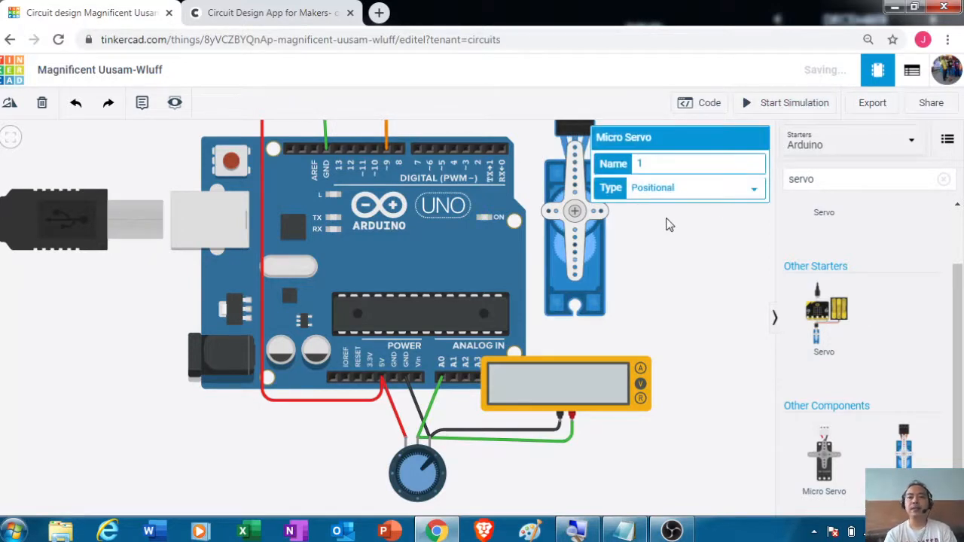
{"action": "left_click", "coordinate": [709, 236]}
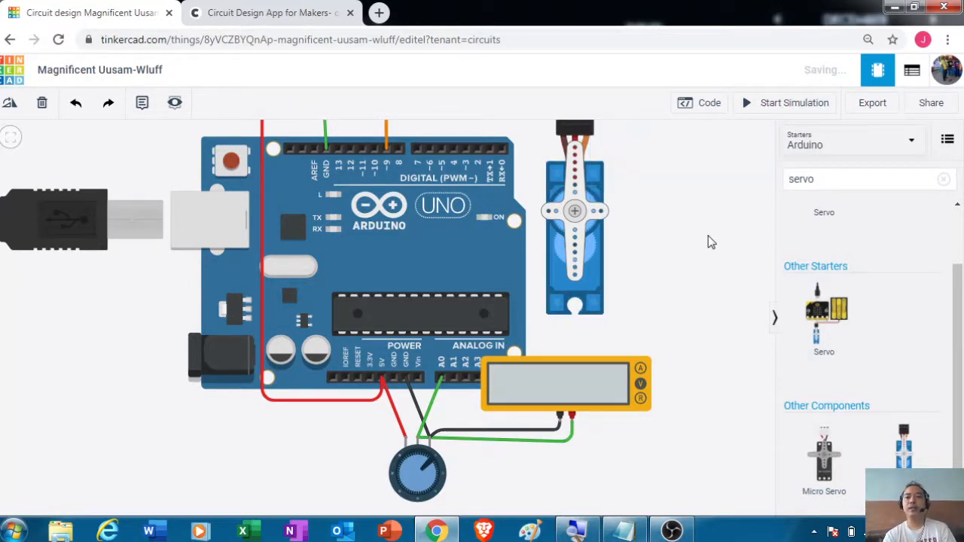
- Open the Arduino code at its beginning and magnify the screen to 200% with Windows Magnifier
{"action": "left_click", "coordinate": [701, 112]}
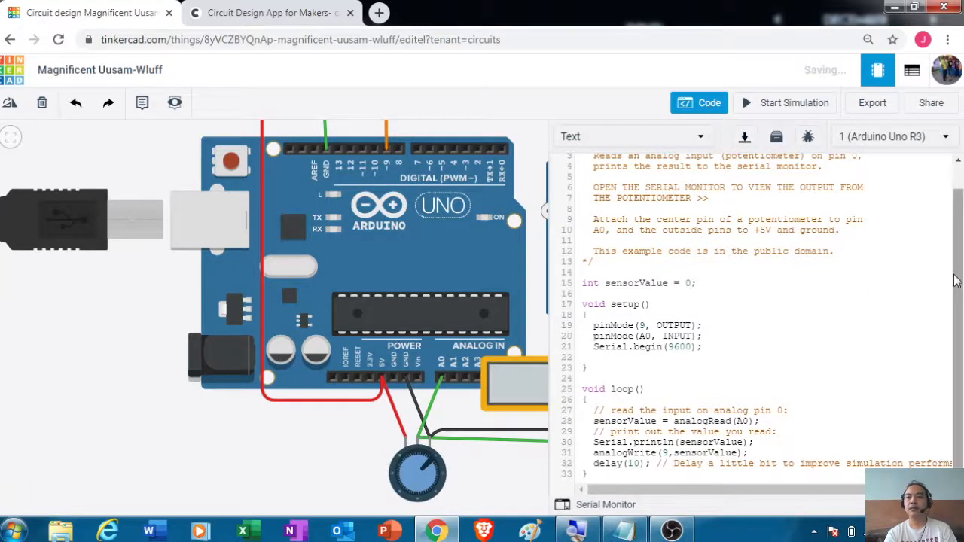
{"action": "left_click_drag", "start_coordinate": [955, 281], "coordinate": [961, 256]}
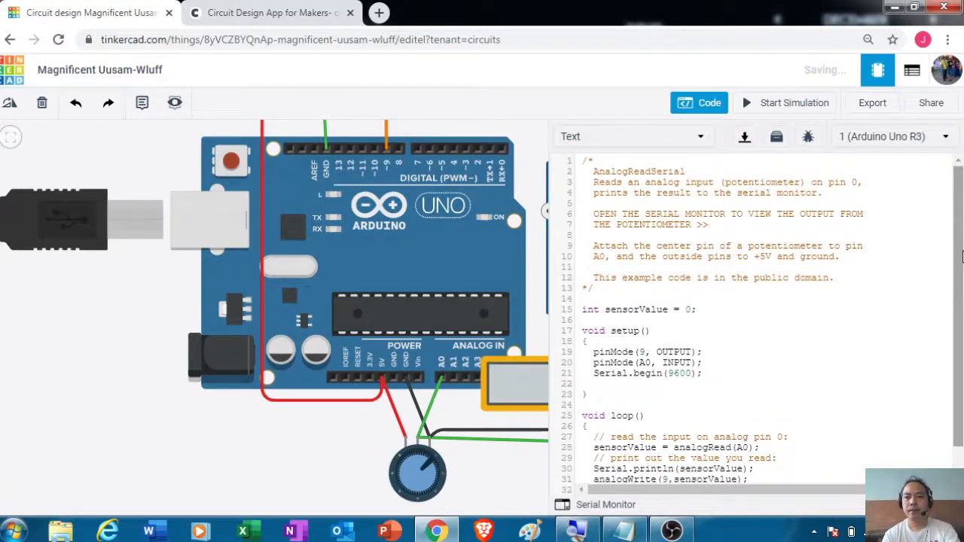
{"action": "left_click", "coordinate": [577, 531]}
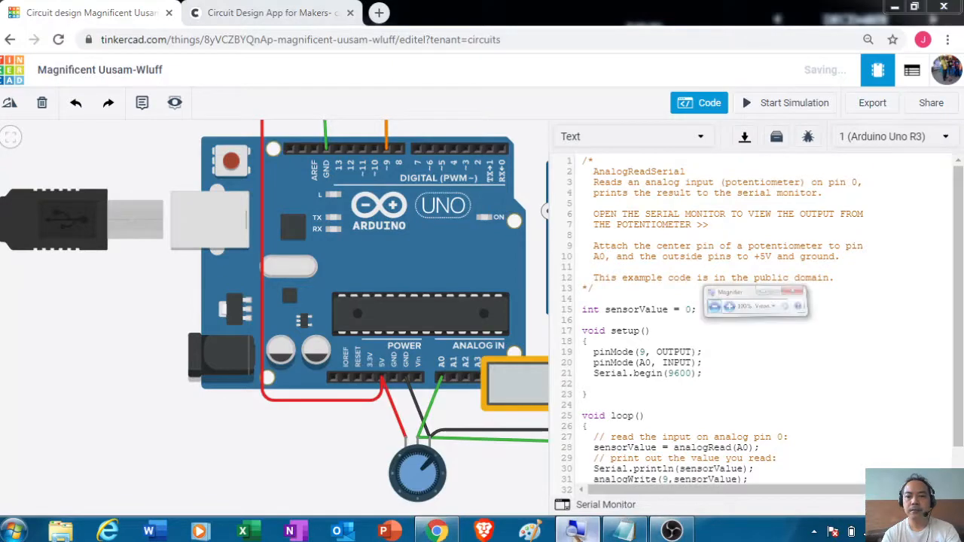
{"action": "left_click", "coordinate": [838, 164]}
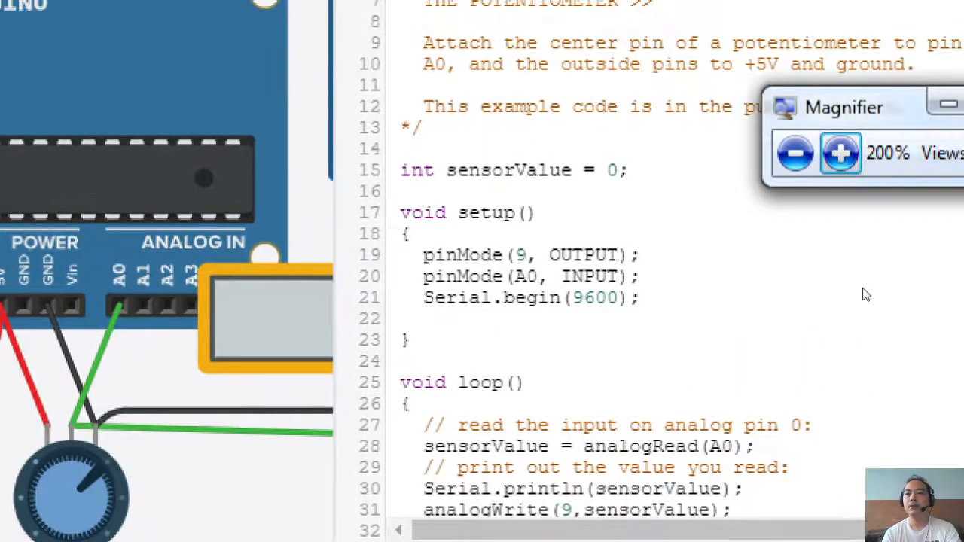
- Declare a servo object with the line Servo servo9; on the empty line above setup()
{"action": "left_click", "coordinate": [586, 319]}
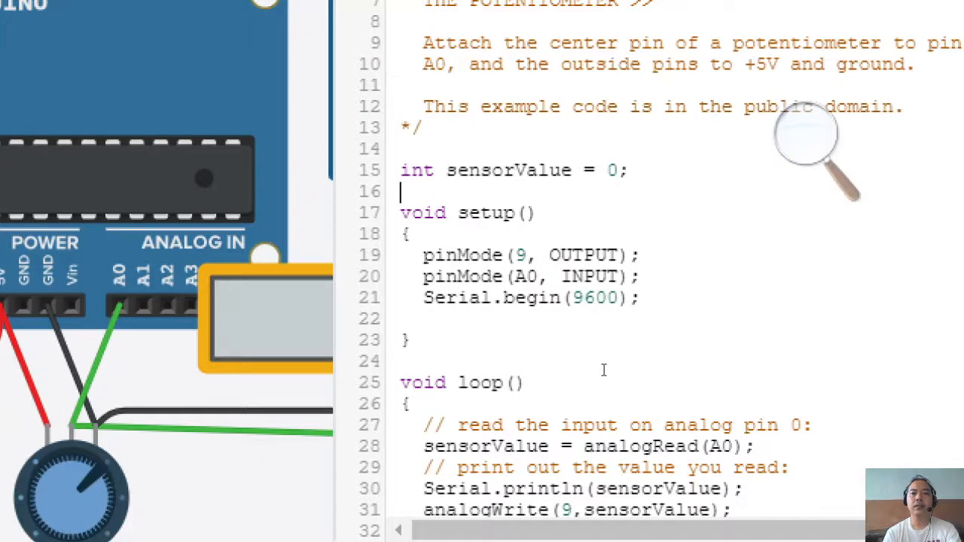
{"action": "type", "text": "Ser"}
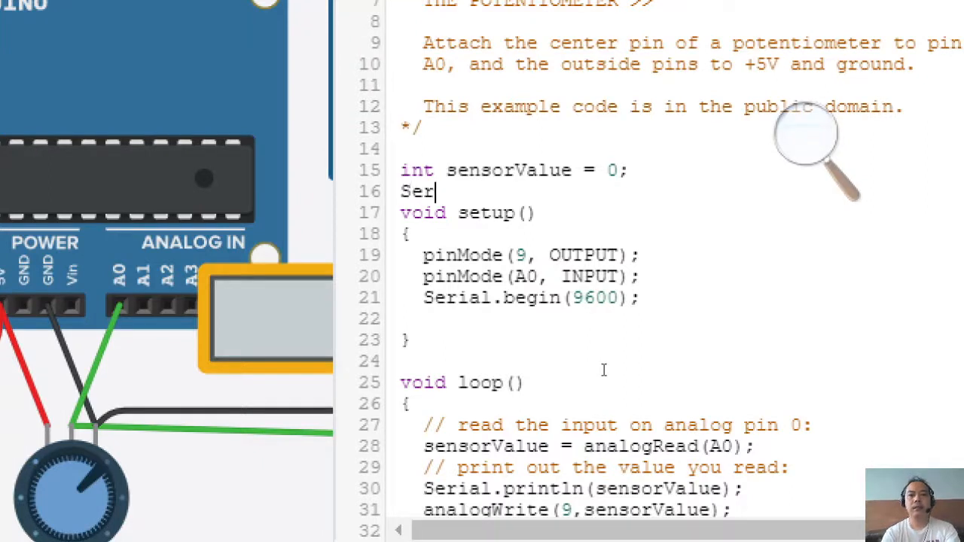
{"action": "type", "text": "vo"}
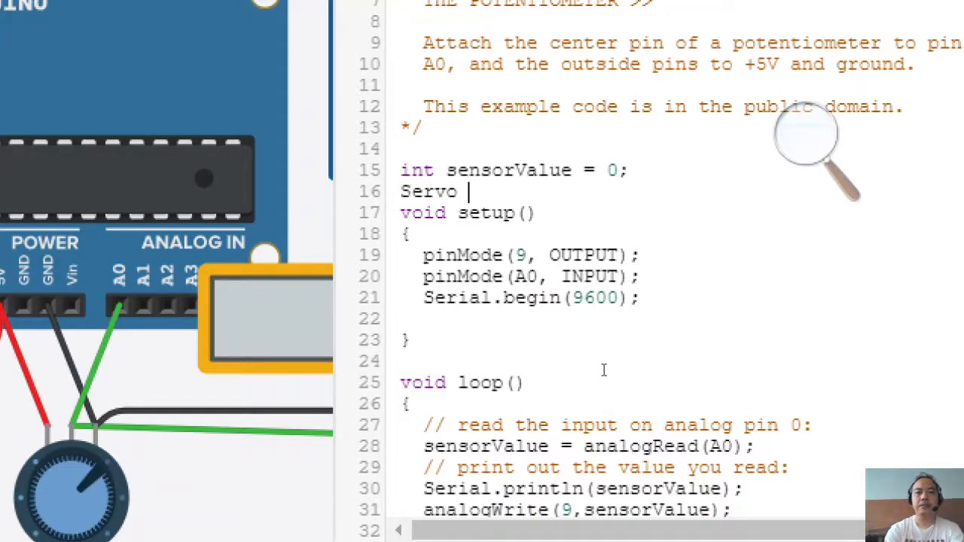
{"action": "type", "text": " servo"}
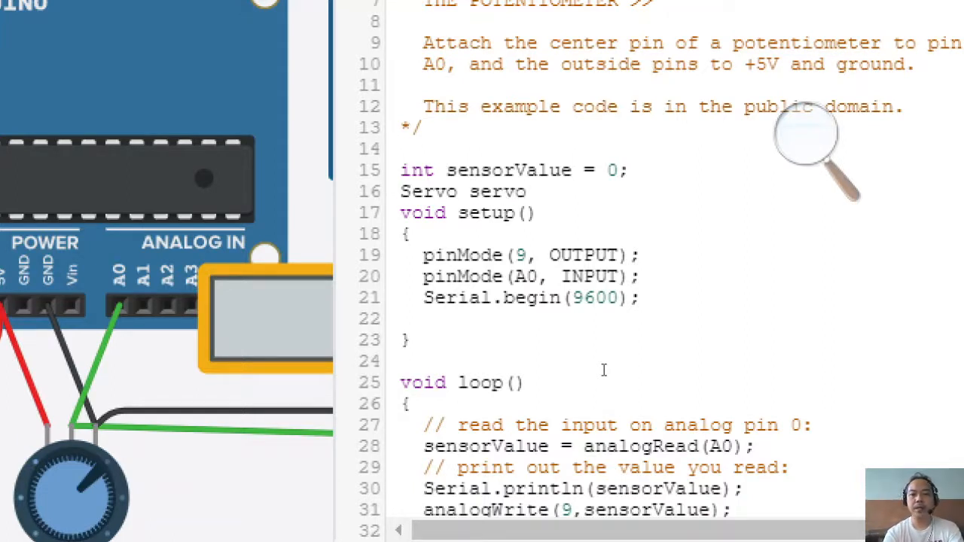
{"action": "type", "text": "9"}
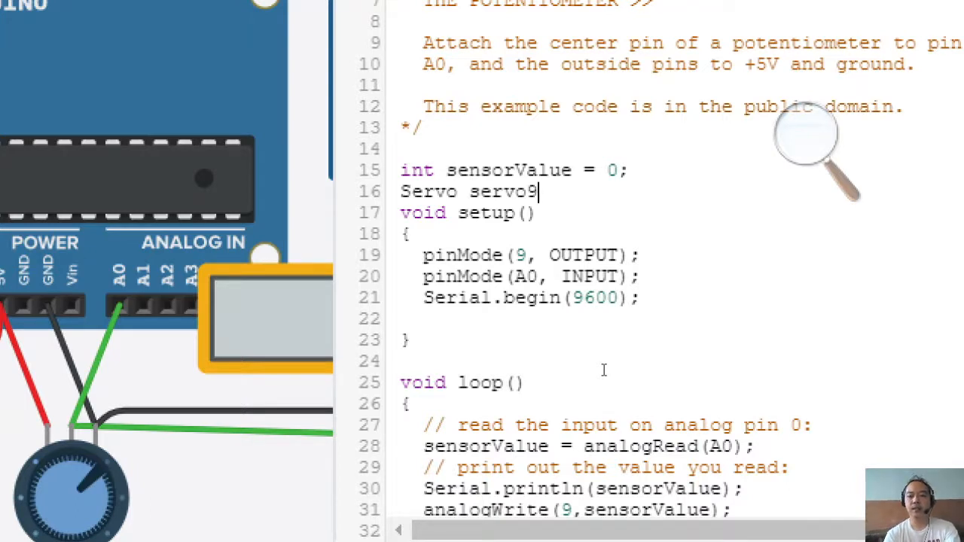
{"action": "type", "text": ";"}
- Begin a statement reading servo9.co on the empty last line of setup()
{"action": "key", "text": "Down"}
{"action": "key", "text": "Down"}
{"action": "key", "text": "Right"}
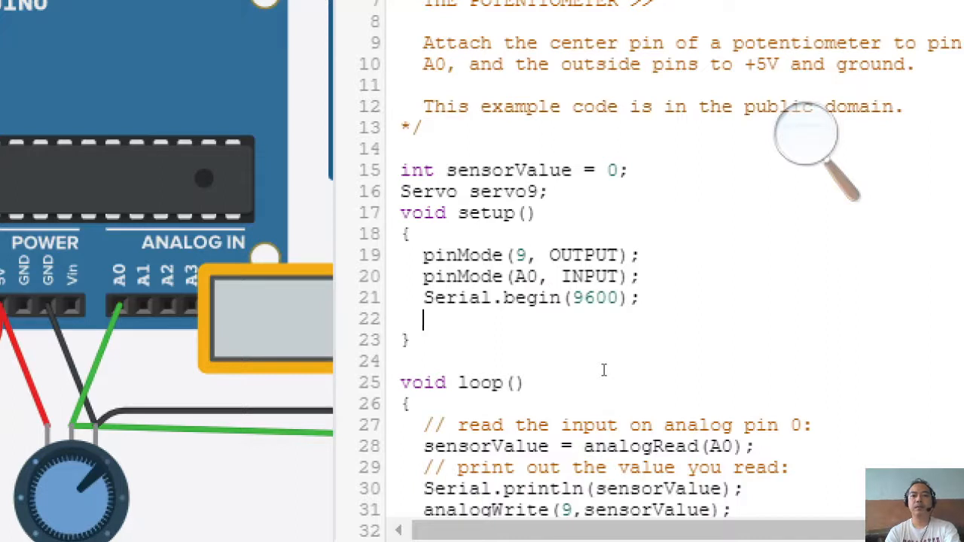
{"action": "type", "text": "ser"}
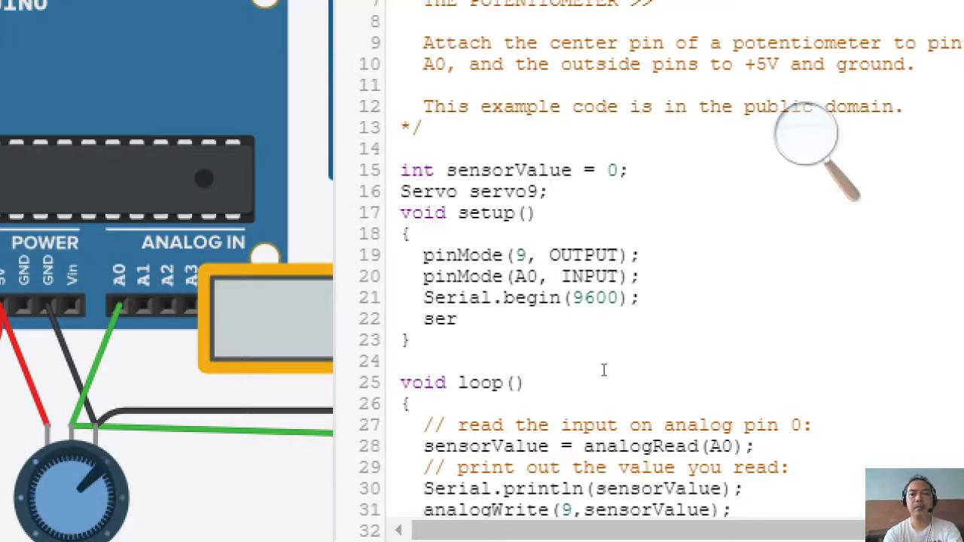
{"action": "type", "text": "vo"}
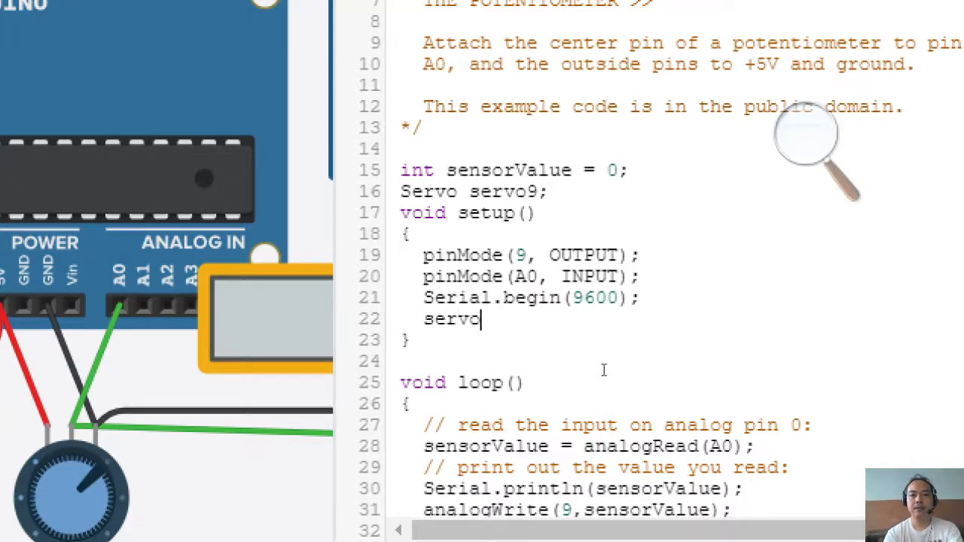
{"action": "type", "text": "9"}
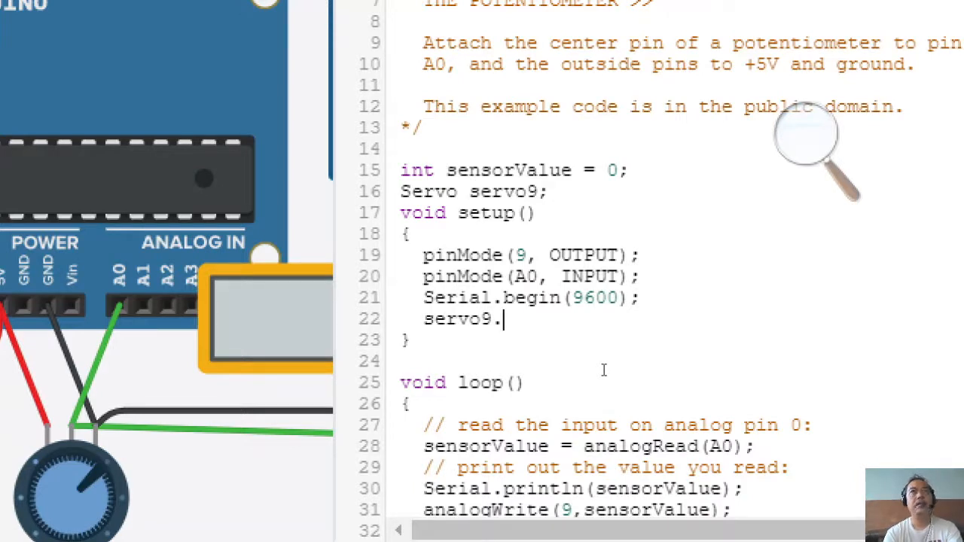
{"action": "type", "text": ".co"}
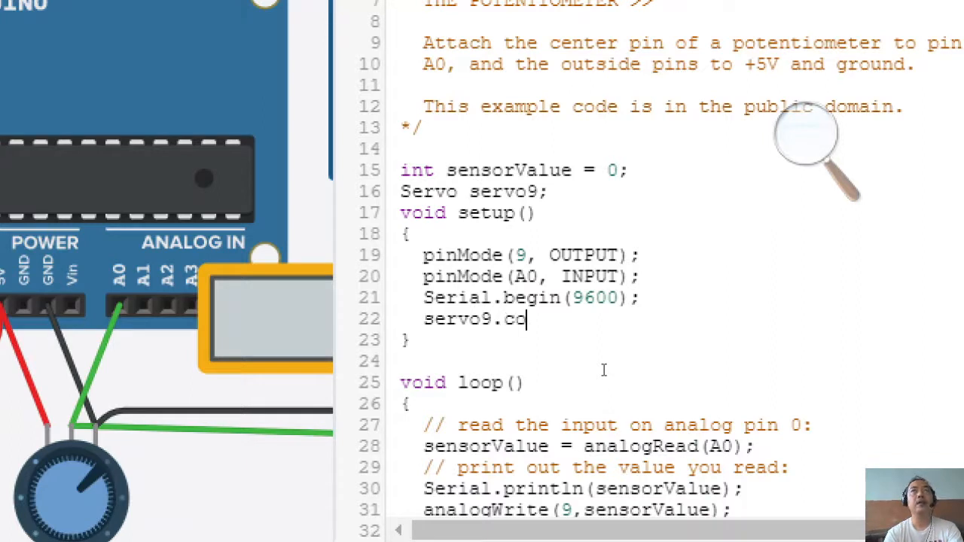
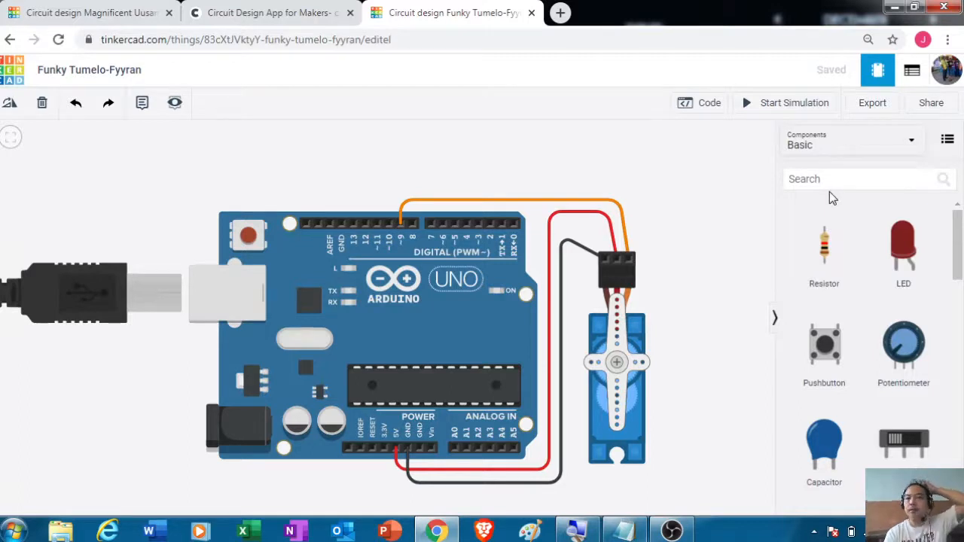
- Open the servo Sweep code in the Funky Tumelo-Fyyran circuit and magnify the screen to 200%
{"action": "left_click", "coordinate": [691, 107]}
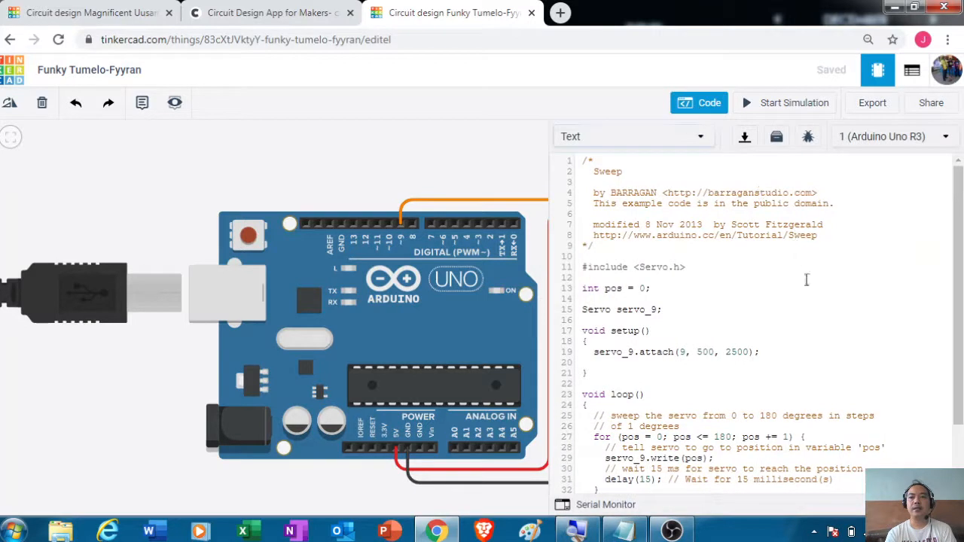
{"action": "left_click_drag", "start_coordinate": [961, 241], "coordinate": [961, 307]}
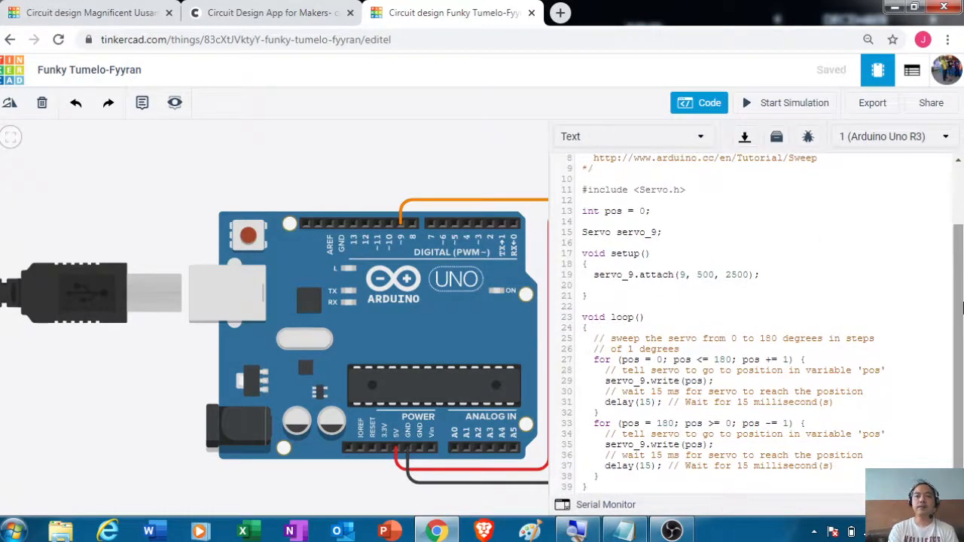
{"action": "left_click", "coordinate": [575, 531]}
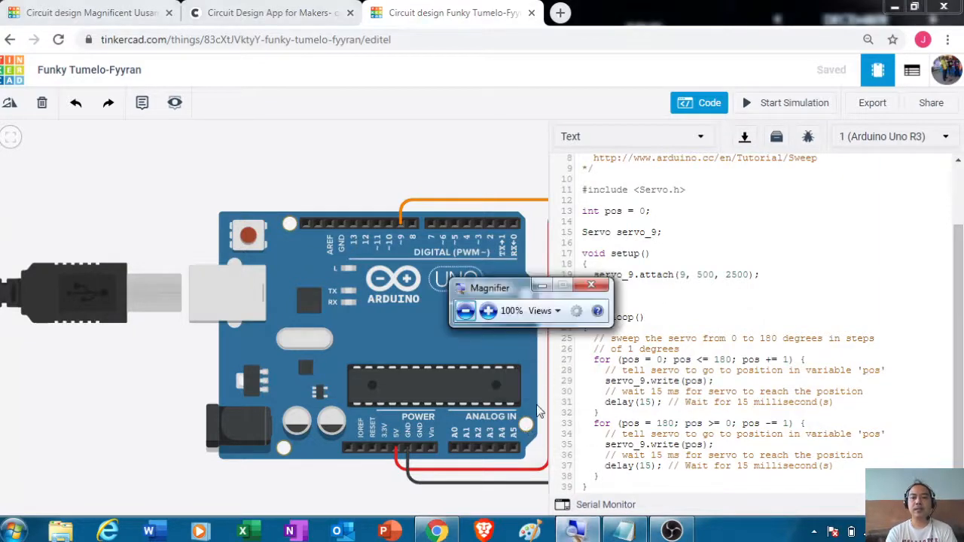
{"action": "left_click", "coordinate": [489, 311]}
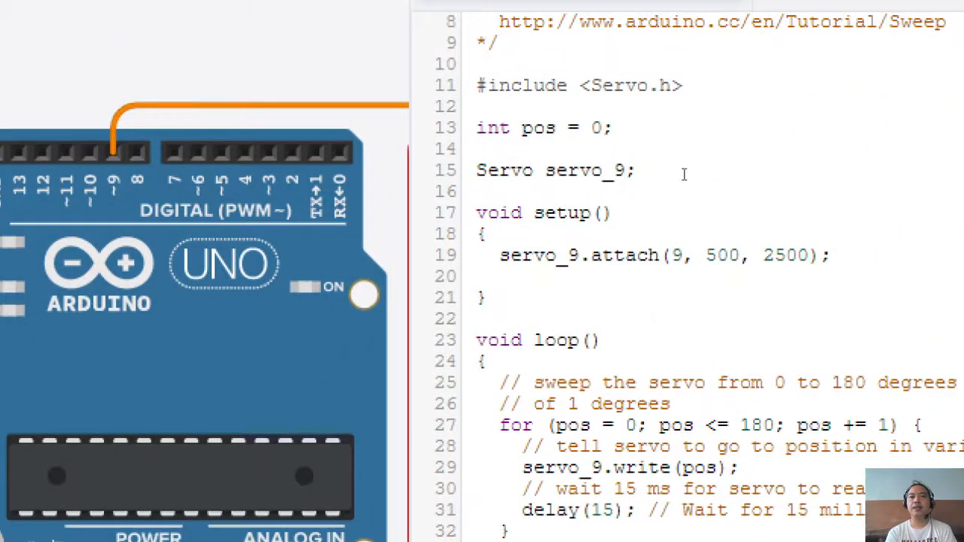
- Examine the Servo.h include, the pos variable and the servo_9.attach line, and return the magnification to 100%
{"action": "left_click_drag", "start_coordinate": [699, 189], "coordinate": [577, 189]}
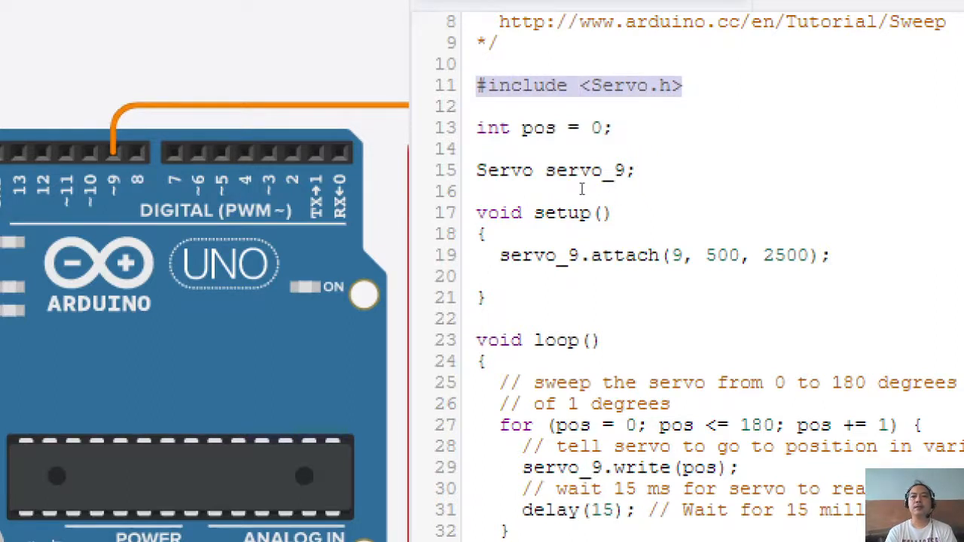
{"action": "left_click_drag", "start_coordinate": [661, 214], "coordinate": [585, 214]}
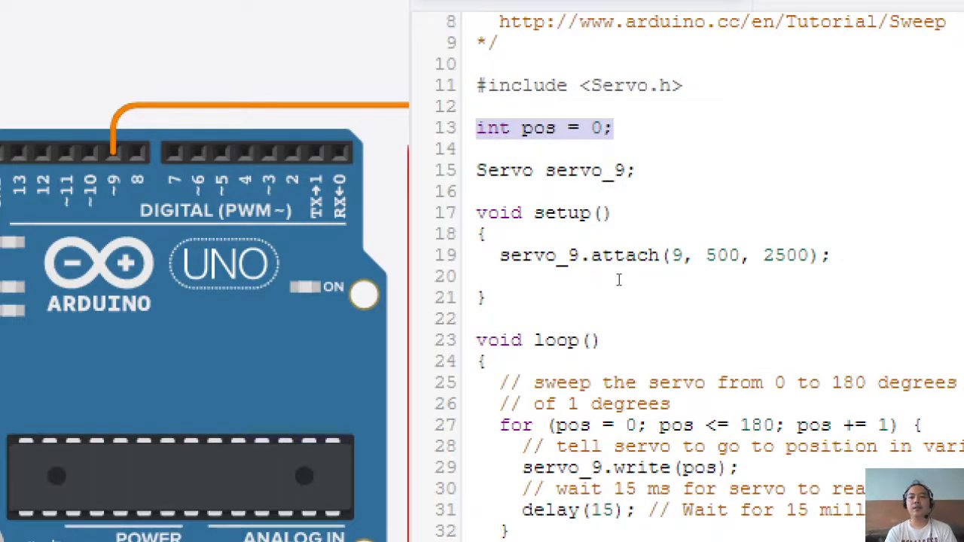
{"action": "left_click_drag", "start_coordinate": [500, 255], "coordinate": [752, 275]}
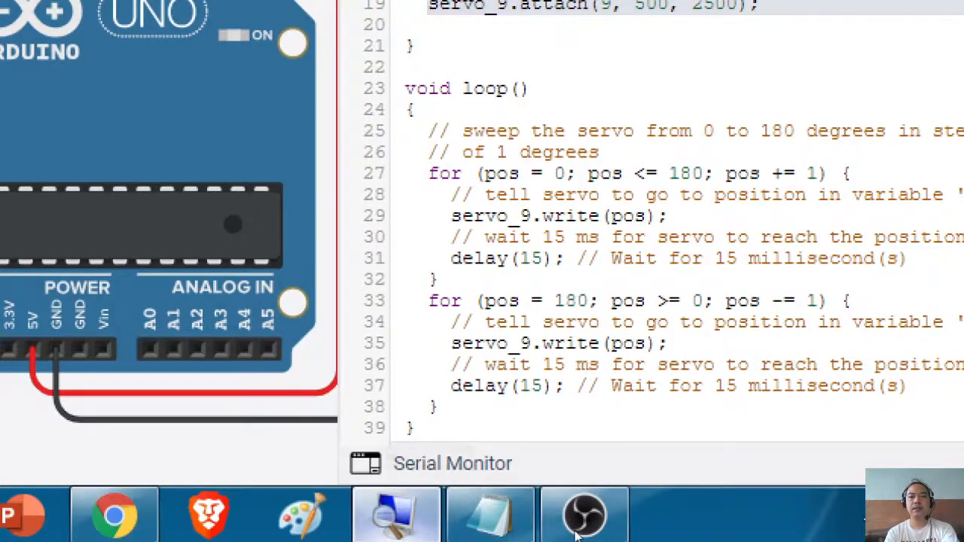
{"action": "left_click", "coordinate": [396, 515]}
{"action": "left_click", "coordinate": [601, 434]}
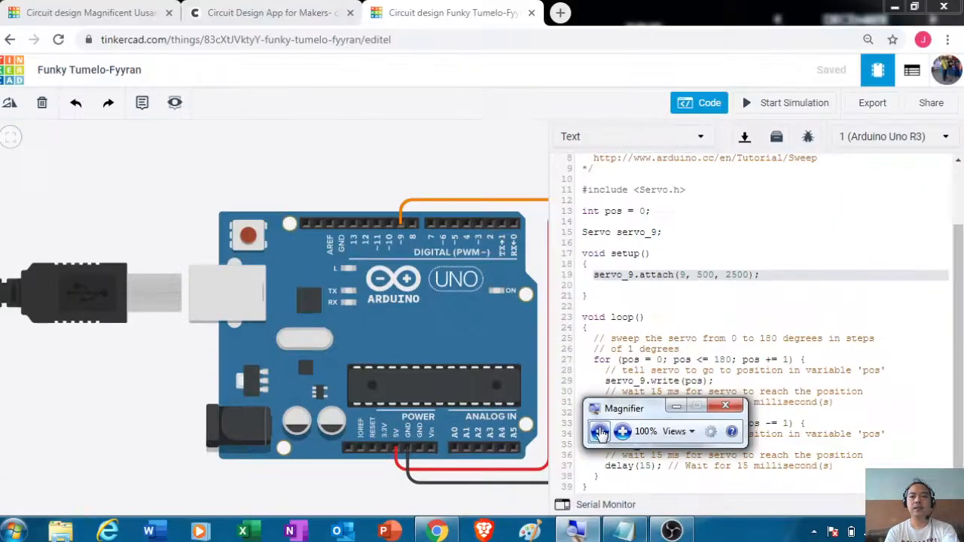
- Switch back to the Magnificent Uusam-Wluff circuit and magnify its code to 200%
{"action": "left_click", "coordinate": [302, 12]}
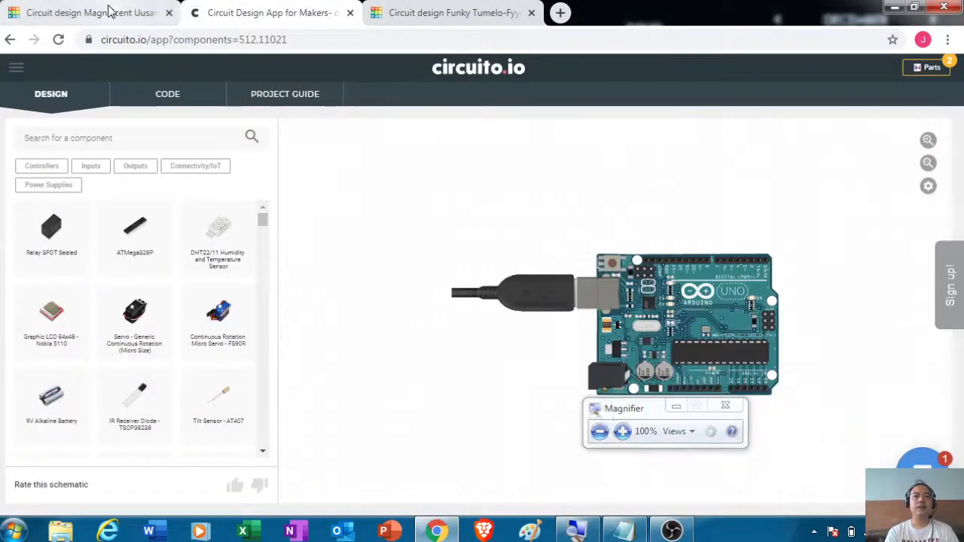
{"action": "left_click", "coordinate": [109, 13]}
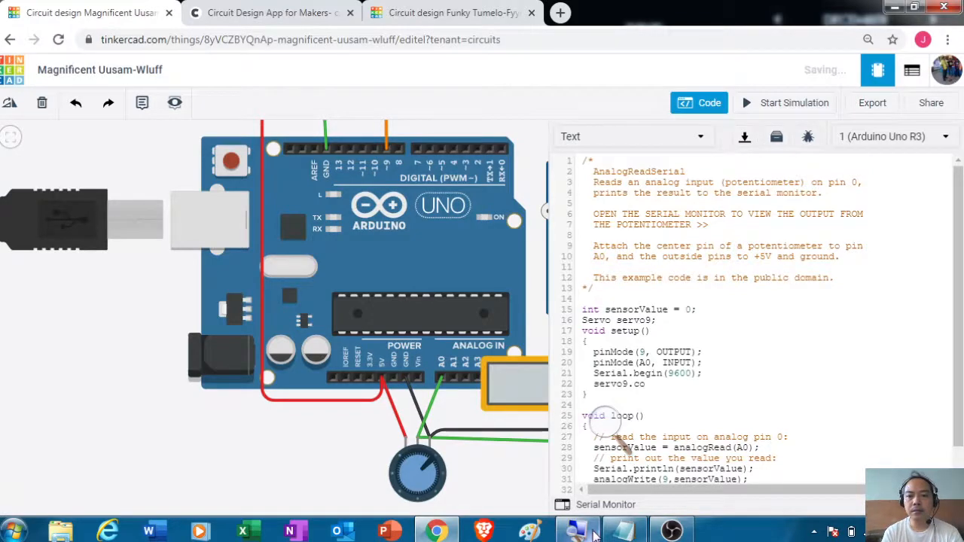
{"action": "left_click", "coordinate": [609, 422]}
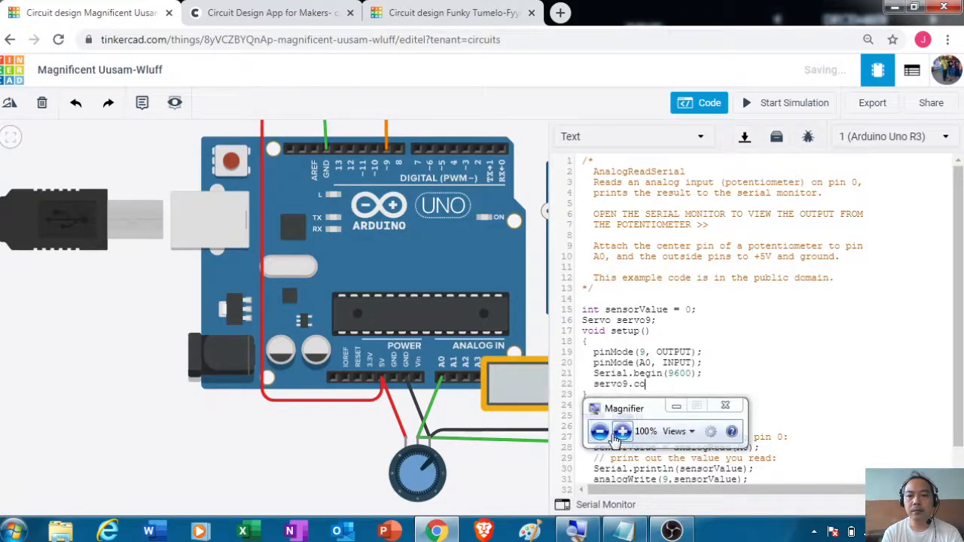
{"action": "left_click", "coordinate": [623, 431]}
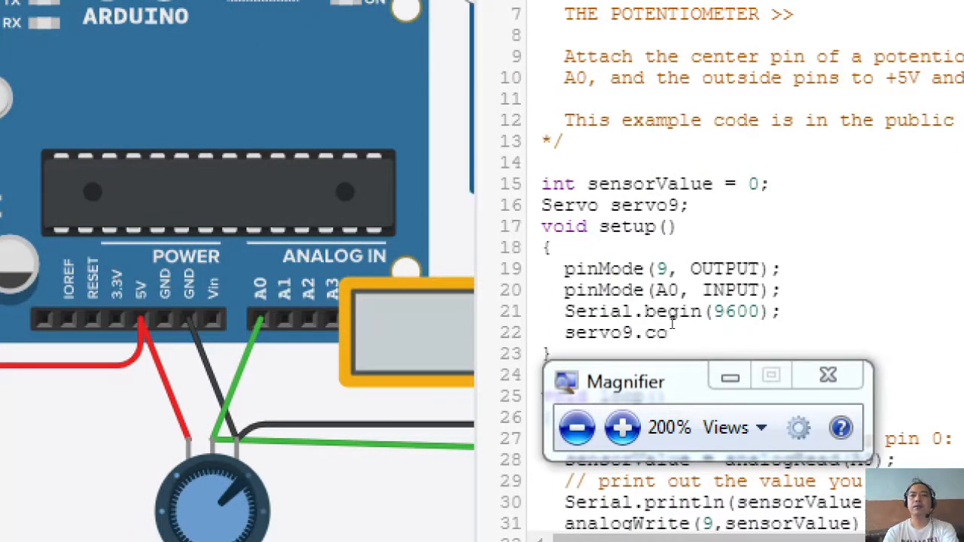
- Add the line int pos=0; directly below the sensorValue declaration
{"action": "key", "text": "Up"}
{"action": "key", "text": "Right"}
{"action": "key", "text": "Right"}
{"action": "key", "text": "Right"}
{"action": "key", "text": "Right"}
{"action": "key", "text": "Right"}
{"action": "key", "text": "Right"}
{"action": "key", "text": "Right"}
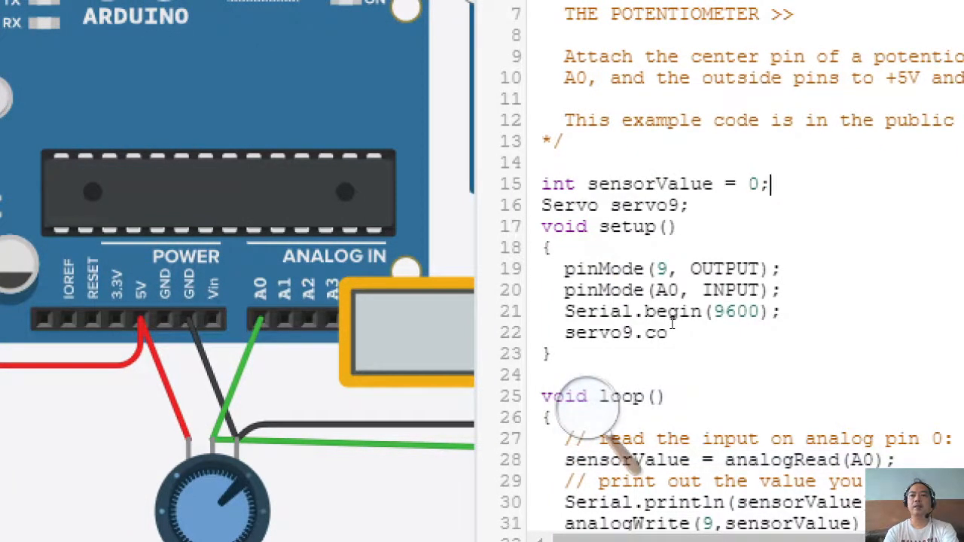
{"action": "key", "text": "Return"}
{"action": "type", "text": "int "}
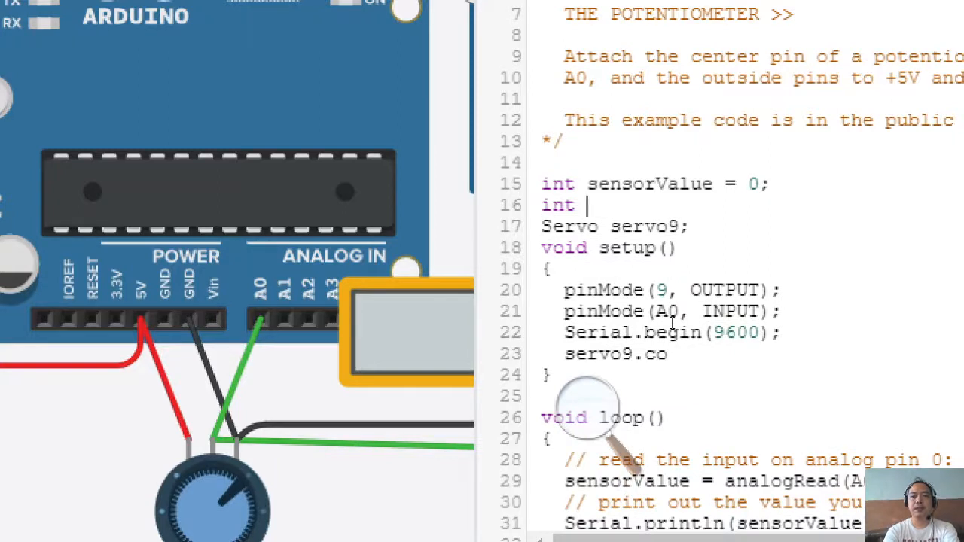
{"action": "type", "text": "pos="}
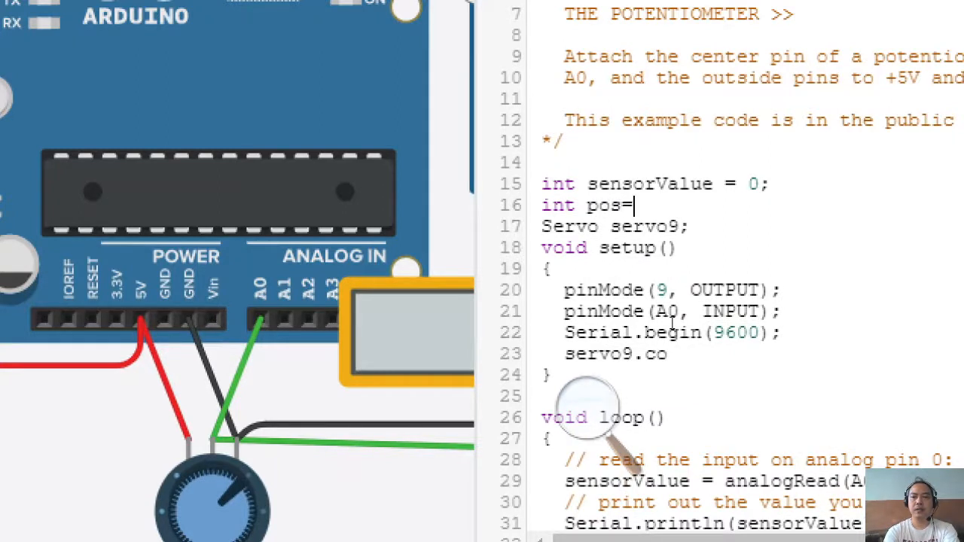
{"action": "type", "text": "-0"}
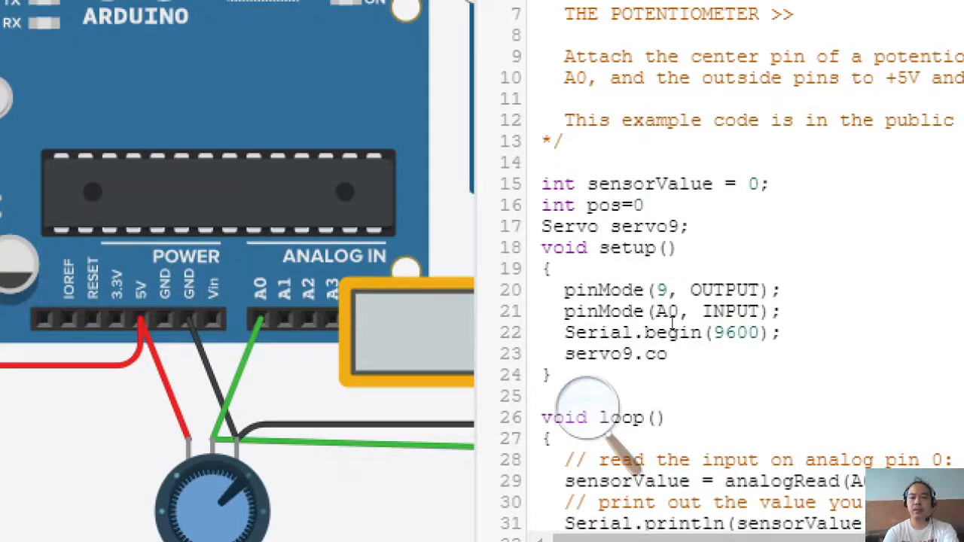
{"action": "type", "text": ";"}
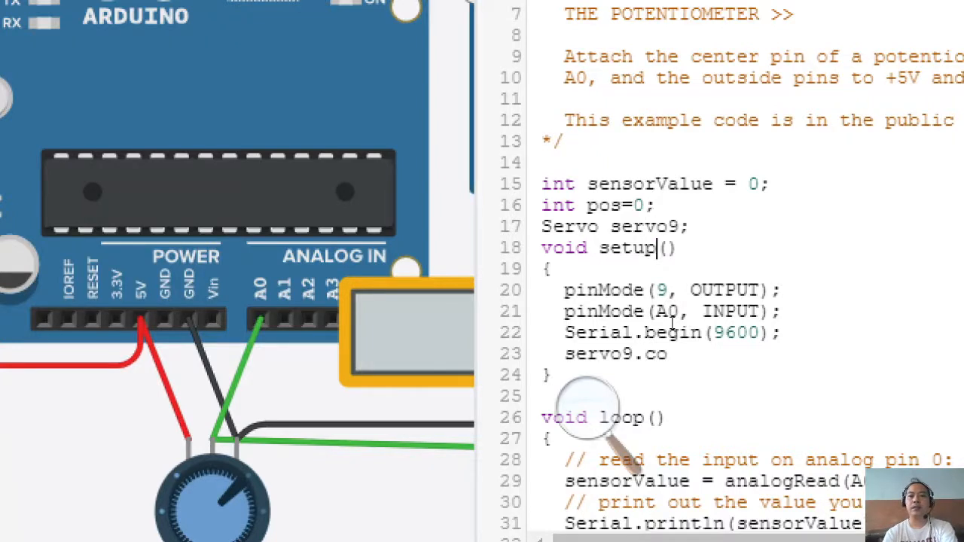
- Correct and complete the unfinished servo9 statement in setup() as servo9.attach(9);
{"action": "key", "text": "Down"}
{"action": "key", "text": "Down"}
{"action": "key", "text": "Down"}
{"action": "key", "text": "Down"}
{"action": "key", "text": "Down"}
{"action": "key", "text": "End"}
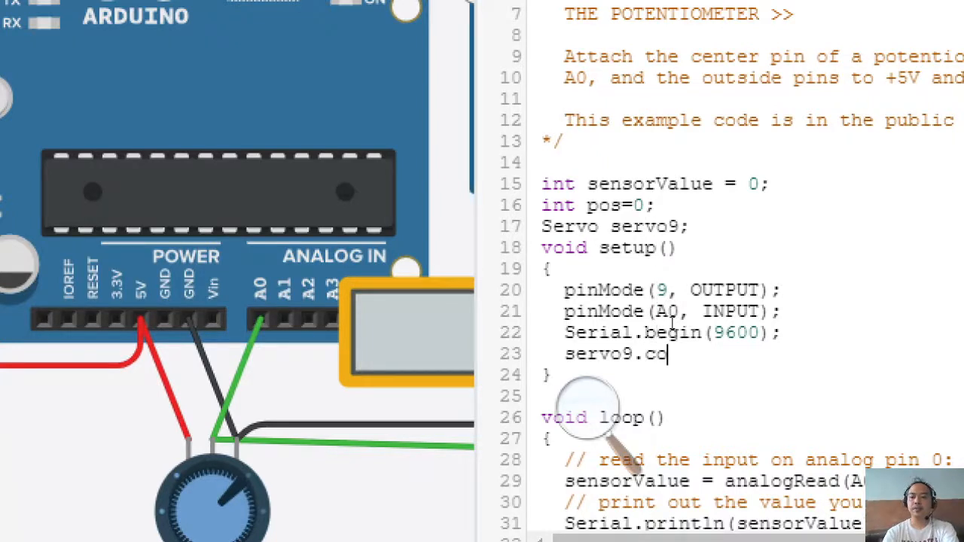
{"action": "key", "text": "BackSpace"}
{"action": "key", "text": "BackSpace"}
{"action": "type", "text": "attach("}
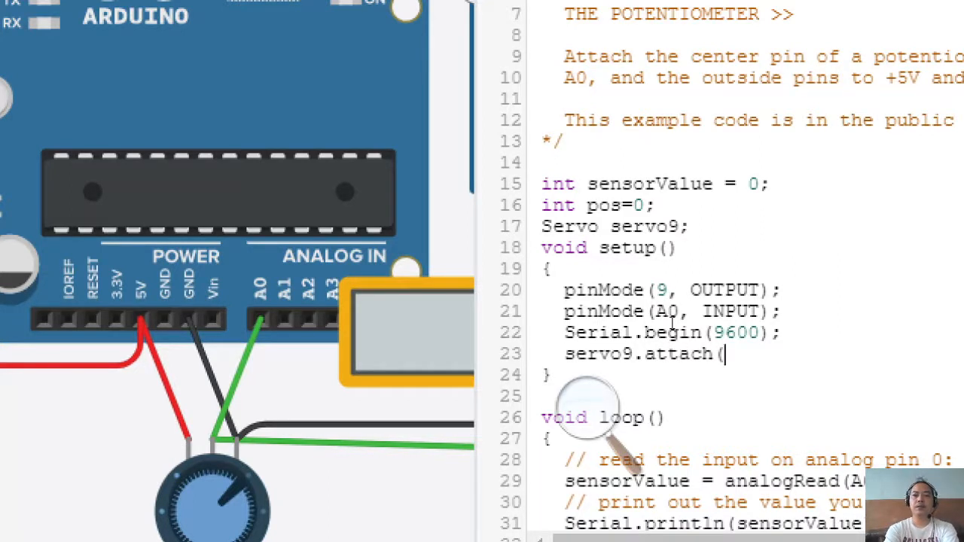
{"action": "type", "text": "9"}
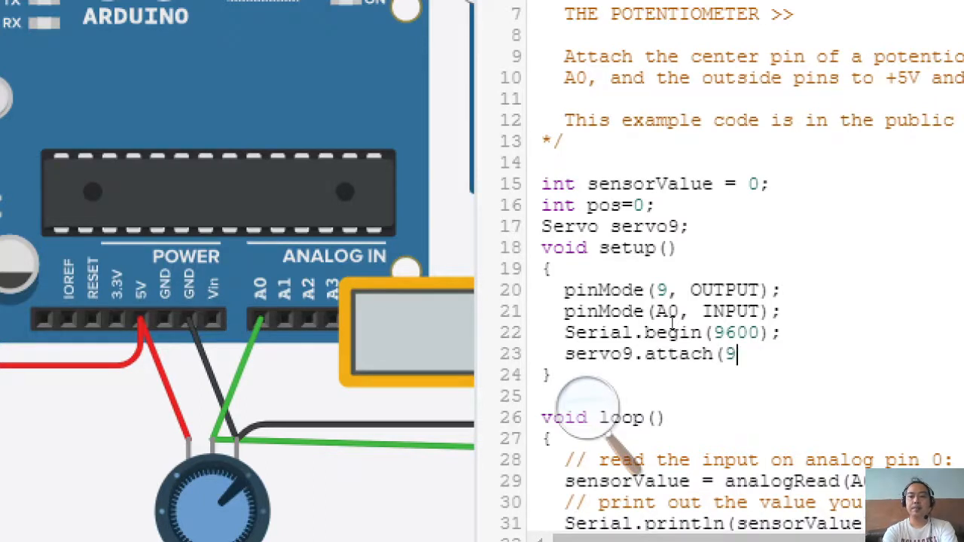
{"action": "type", "text": ");"}
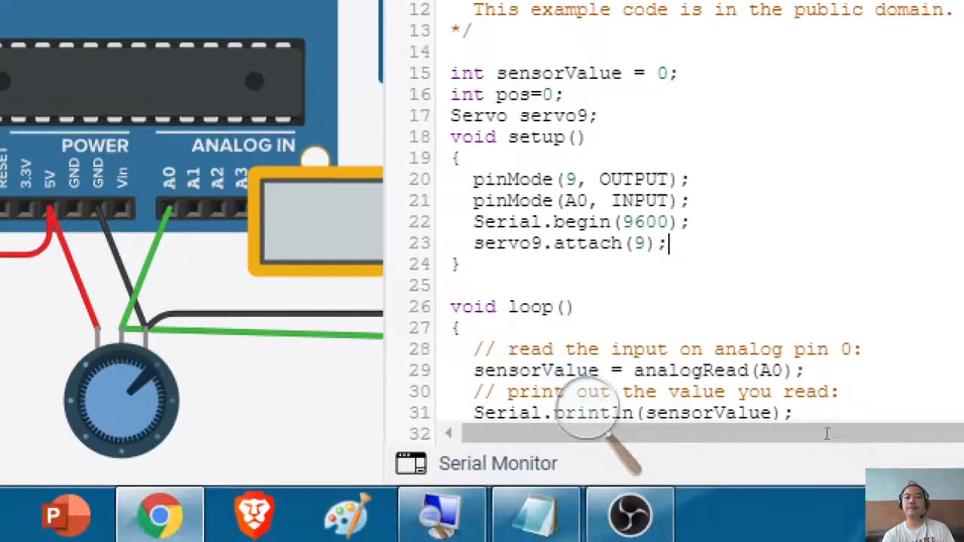
- Delete the analogWrite(9,sensorValue); statement from loop(), leaving its line empty
{"action": "key", "text": "Down"}
{"action": "key", "text": "Down"}
{"action": "key", "text": "Down"}
{"action": "key", "text": "Down"}
{"action": "key", "text": "Down"}
{"action": "key", "text": "Down"}
{"action": "key", "text": "Down"}
{"action": "key", "text": "Down"}
{"action": "key", "text": "Down"}
{"action": "key", "text": "Down"}
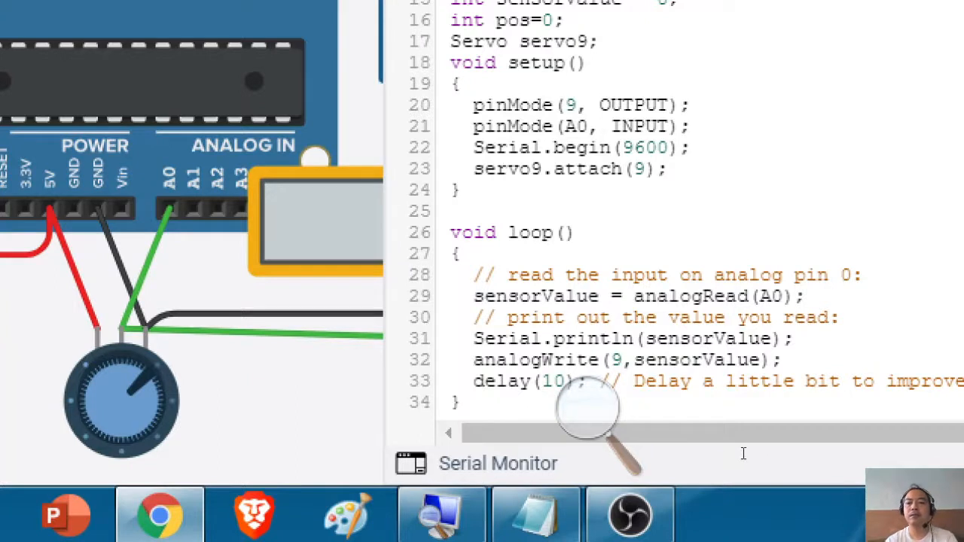
{"action": "key", "text": "Up"}
{"action": "key", "text": "Up"}
{"action": "key", "text": "End"}
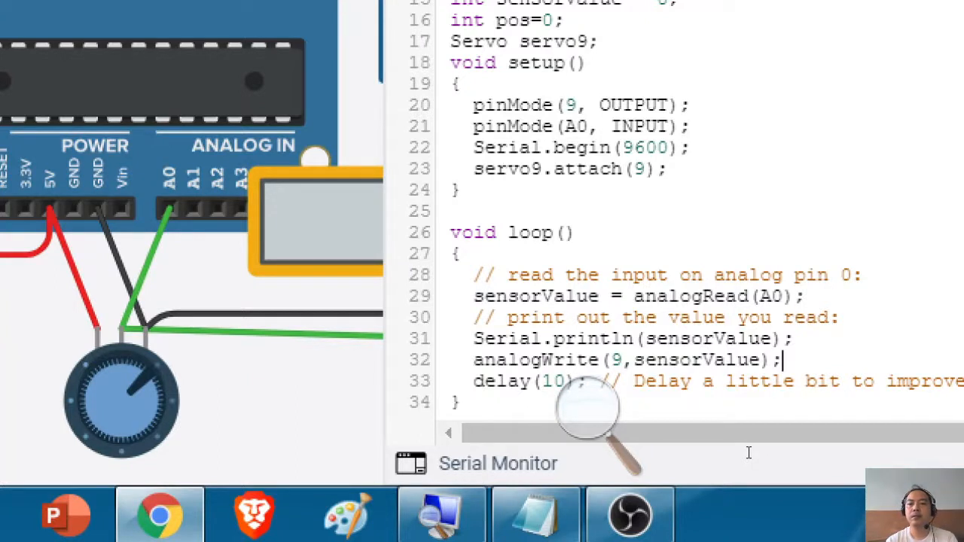
{"action": "key", "text": "BackSpace"}
{"action": "key", "text": "BackSpace"}
{"action": "key", "text": "BackSpace"}
{"action": "key", "text": "BackSpace"}
{"action": "key", "text": "BackSpace"}
{"action": "key", "text": "BackSpace"}
{"action": "key", "text": "BackSpace"}
{"action": "key", "text": "BackSpace"}
{"action": "key", "text": "BackSpace"}
{"action": "key", "text": "BackSpace"}
{"action": "key", "text": "BackSpace"}
{"action": "key", "text": "BackSpace"}
{"action": "key", "text": "BackSpace"}
{"action": "key", "text": "BackSpace"}
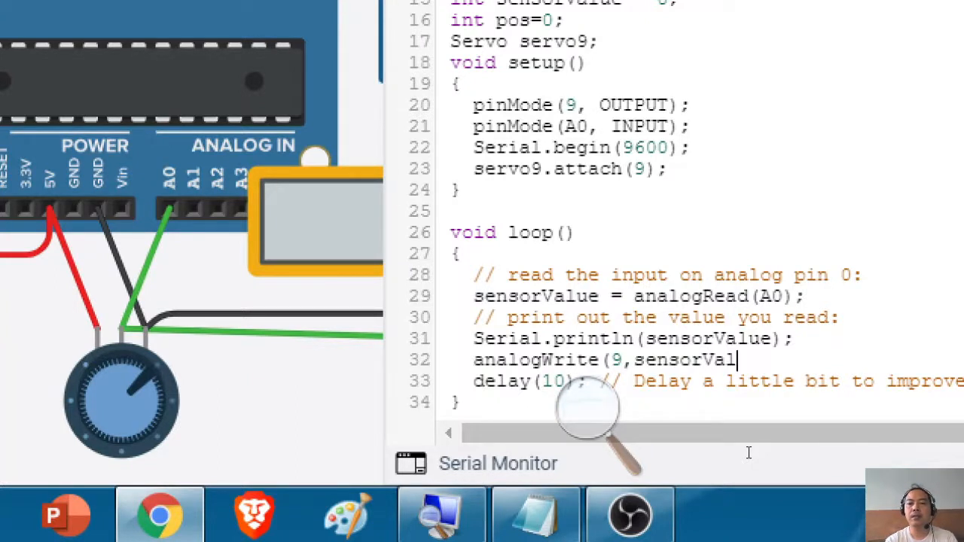
{"action": "key", "text": "BackSpace"}
{"action": "key", "text": "BackSpace"}
{"action": "key", "text": "BackSpace"}
{"action": "key", "text": "BackSpace"}
{"action": "key", "text": "BackSpace"}
{"action": "key", "text": "BackSpace"}
{"action": "key", "text": "BackSpace"}
{"action": "key", "text": "BackSpace"}
{"action": "key", "text": "BackSpace"}
{"action": "key", "text": "BackSpace"}
{"action": "key", "text": "BackSpace"}
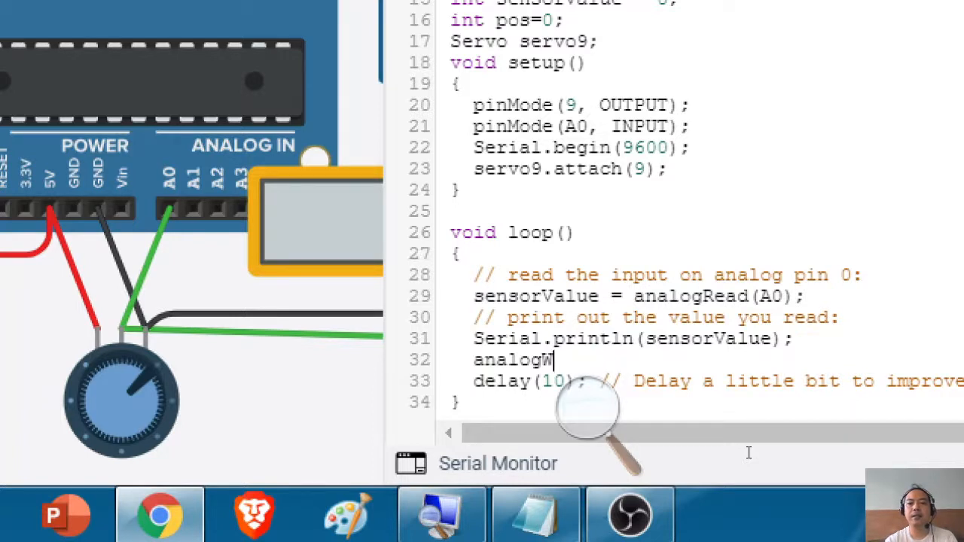
{"action": "key", "text": "BackSpace"}
{"action": "key", "text": "BackSpace"}
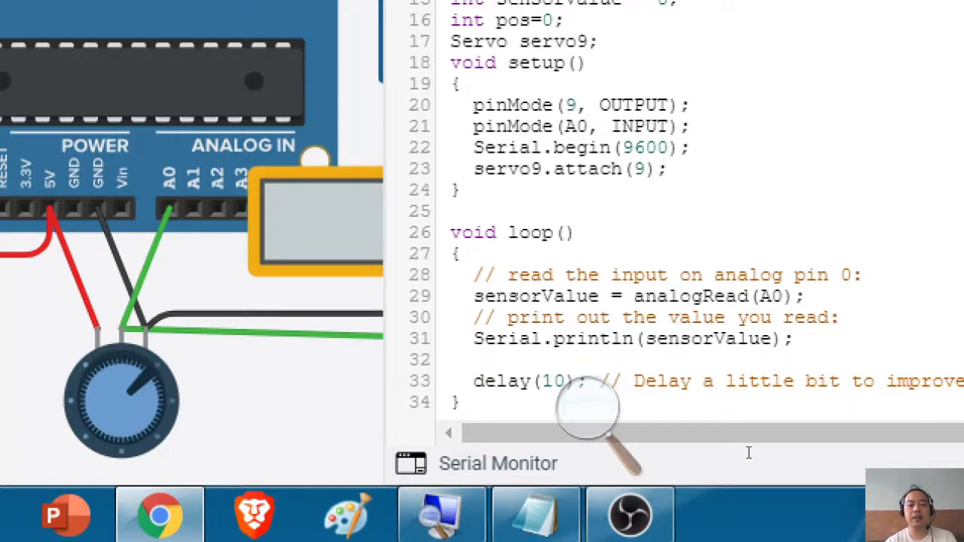
- Begin a servo. statement on the empty line below Serial.println in loop()
{"action": "type", "text": "servo"}
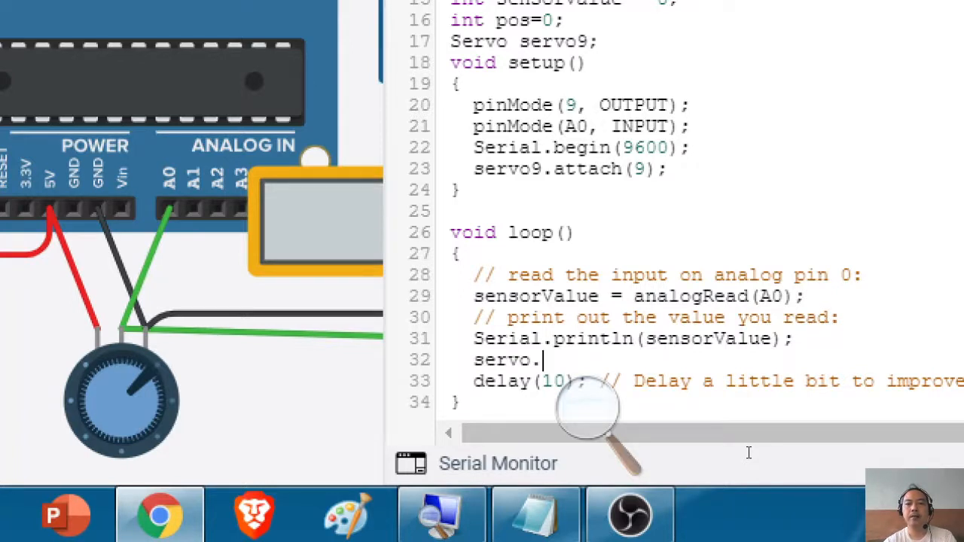
{"action": "type", "text": ".co"}
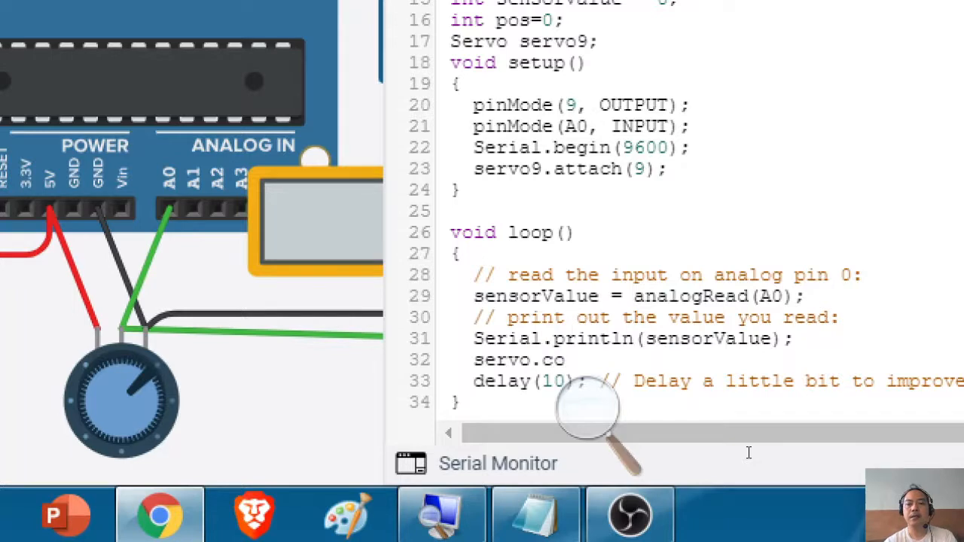
{"action": "key", "text": "BackSpace"}
{"action": "key", "text": "BackSpace"}
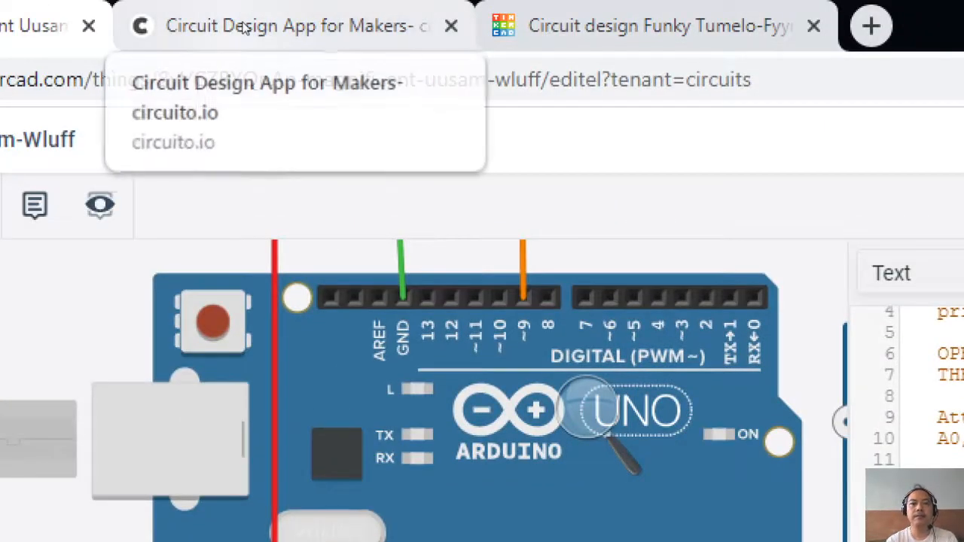
- Check the Funky Tumelo-Fyyran circuit and the circuito.io page, and return to the Magnificent Uusam-Wluff code
{"action": "left_click", "coordinate": [523, 23]}
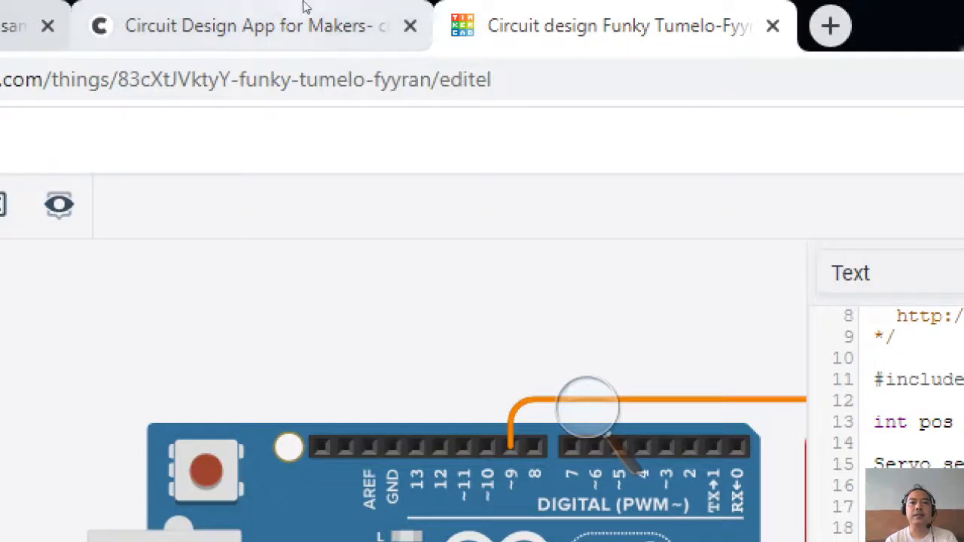
{"action": "left_click", "coordinate": [275, 9]}
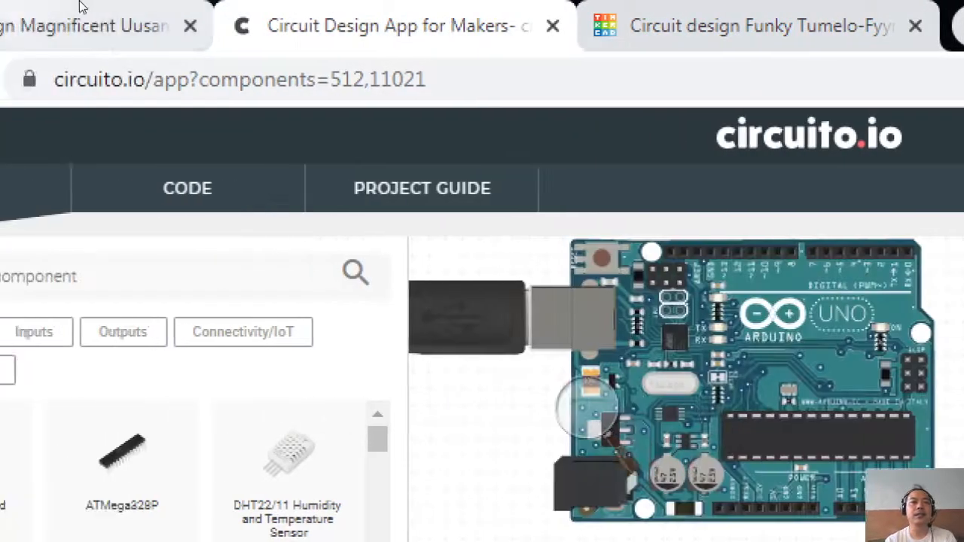
{"action": "left_click", "coordinate": [84, 9]}
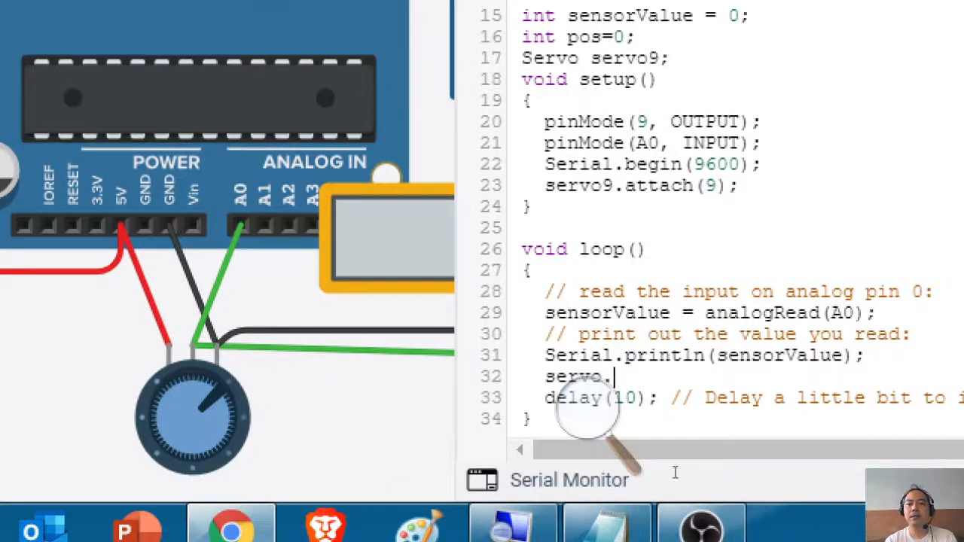
{"action": "left_click", "coordinate": [530, 527]}
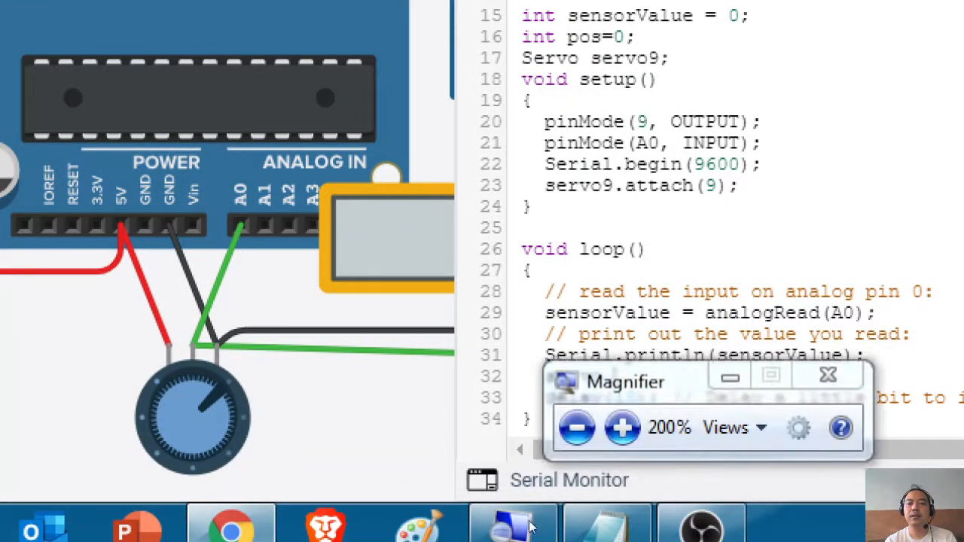
{"action": "left_click_drag", "start_coordinate": [657, 458], "coordinate": [334, 500]}
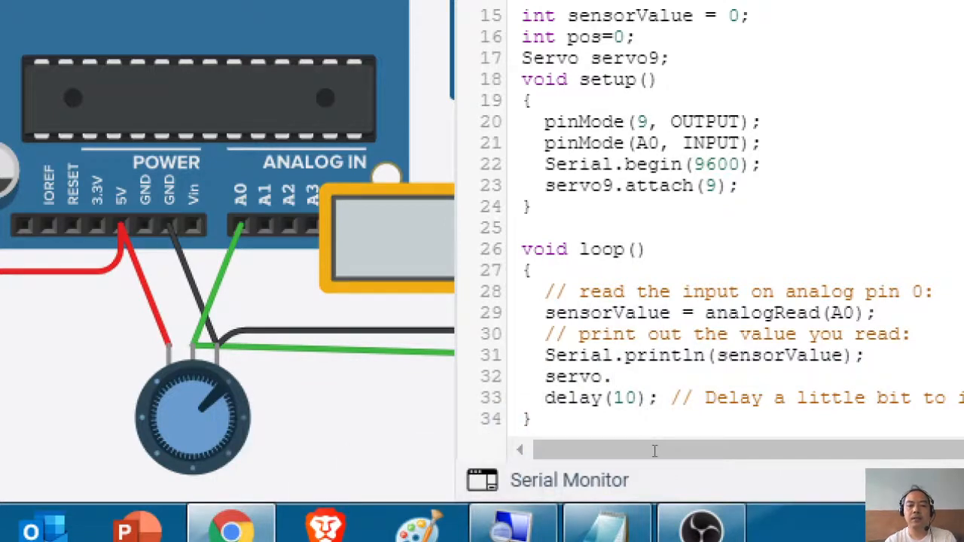
- Complete the unfinished servo statement in loop() as servo.write(sensorValue/5);
{"action": "type", "text": "write("}
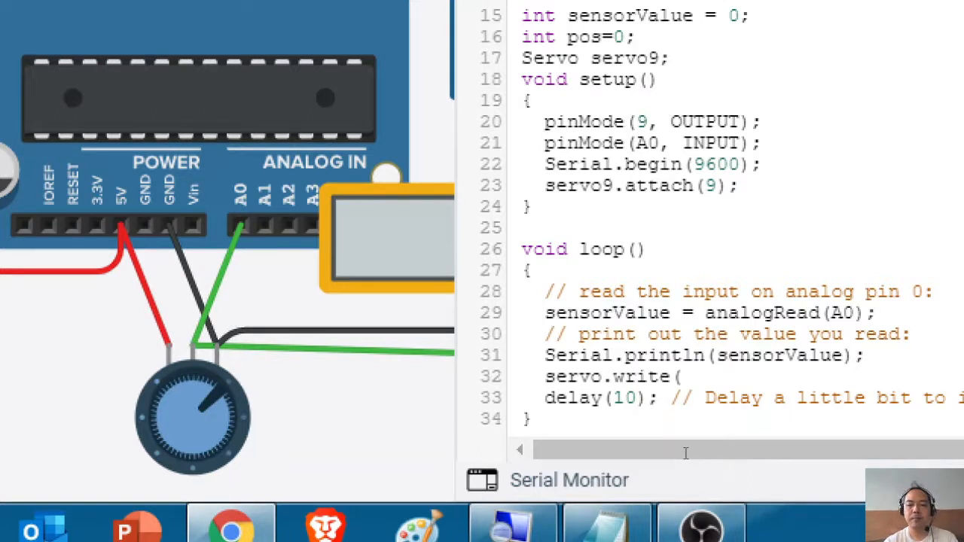
{"action": "type", "text": "sensor"}
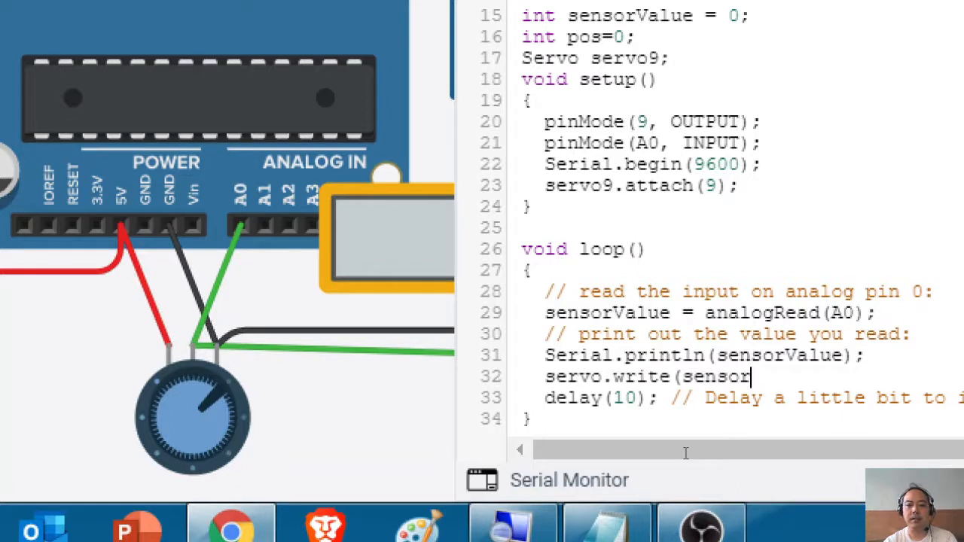
{"action": "type", "text": "Value"}
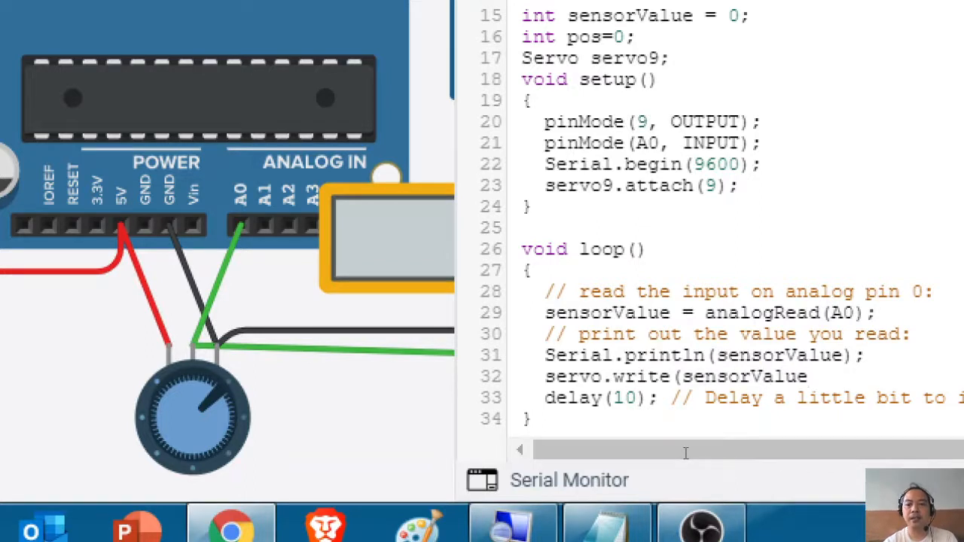
{"action": "type", "text": ");"}
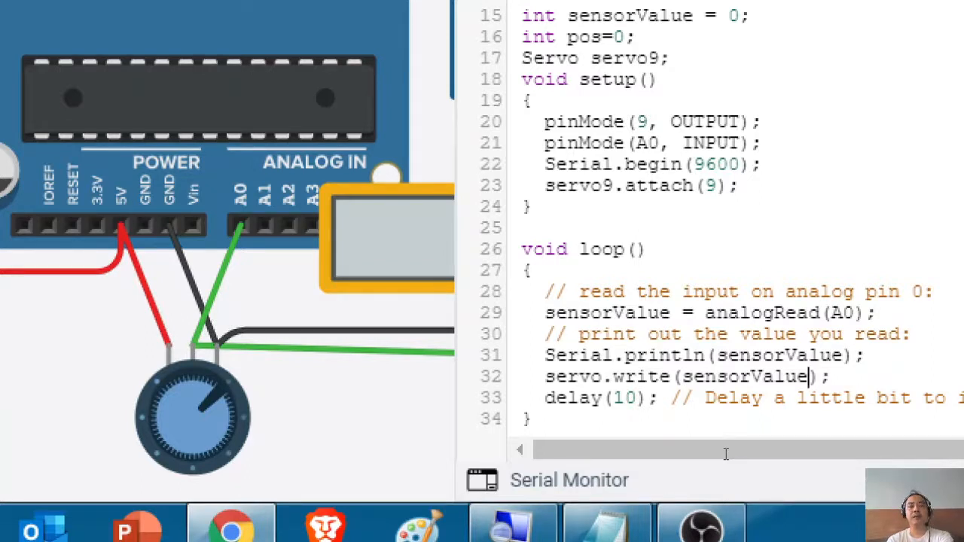
{"action": "type", "text": "/5"}
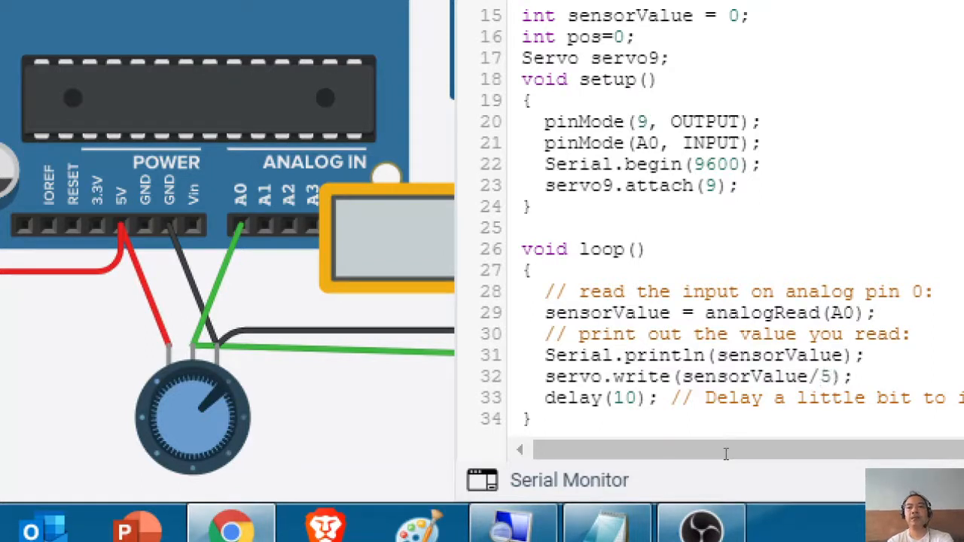
{"action": "key", "text": "End"}
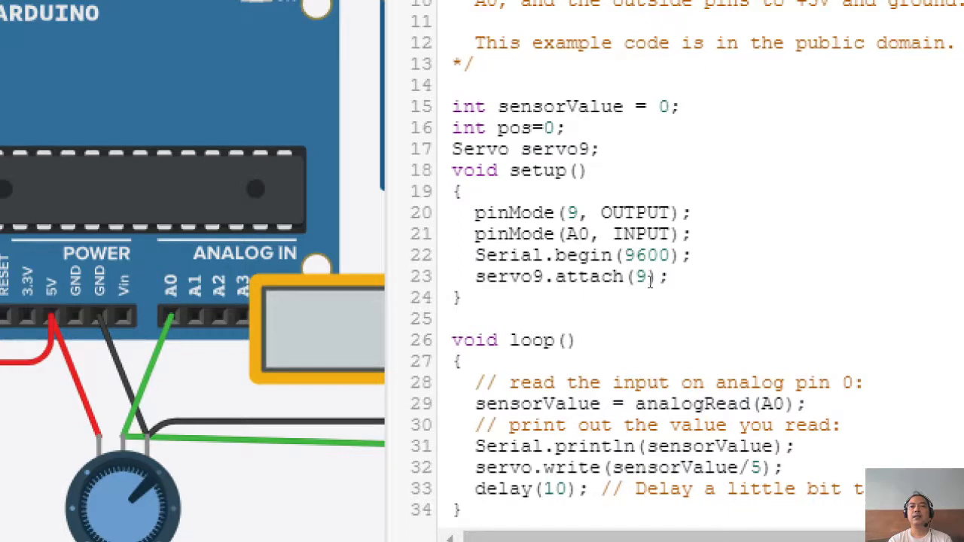
- Remove the int pos=0; declaration below the sensorValue declaration
{"action": "left_click_drag", "start_coordinate": [567, 128], "coordinate": [452, 128]}
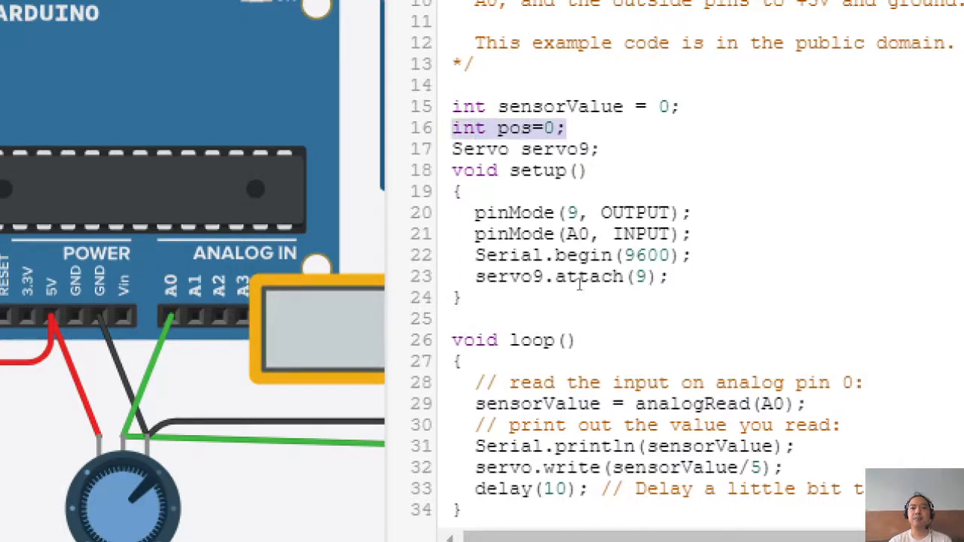
{"action": "key", "text": "BackSpace"}
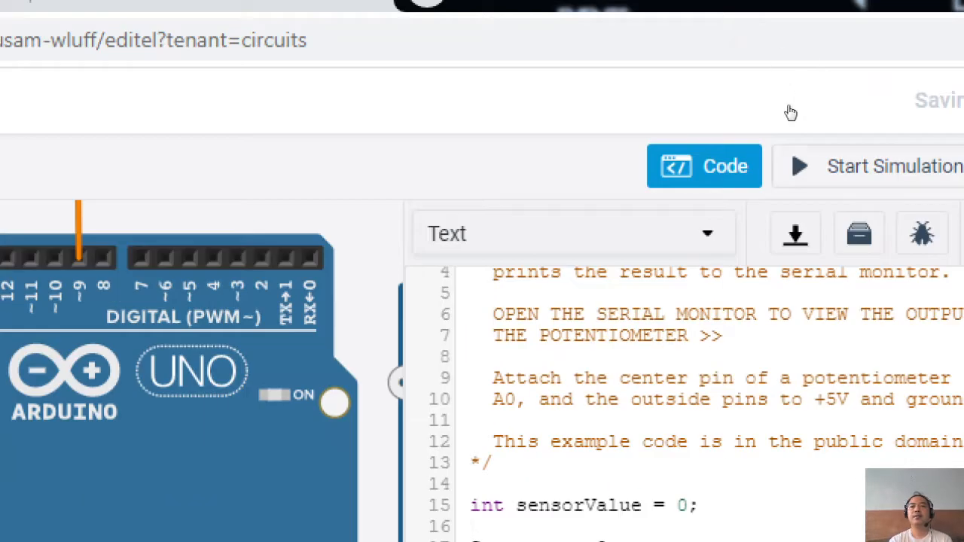
- Hide the code editor and return the screen magnification to 100%
{"action": "left_click", "coordinate": [791, 113]}
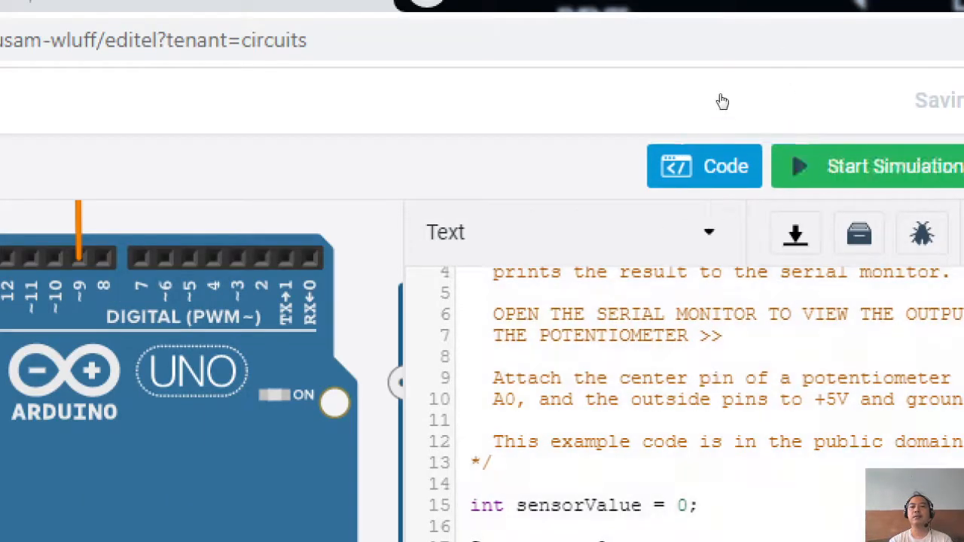
{"action": "left_click", "coordinate": [705, 160]}
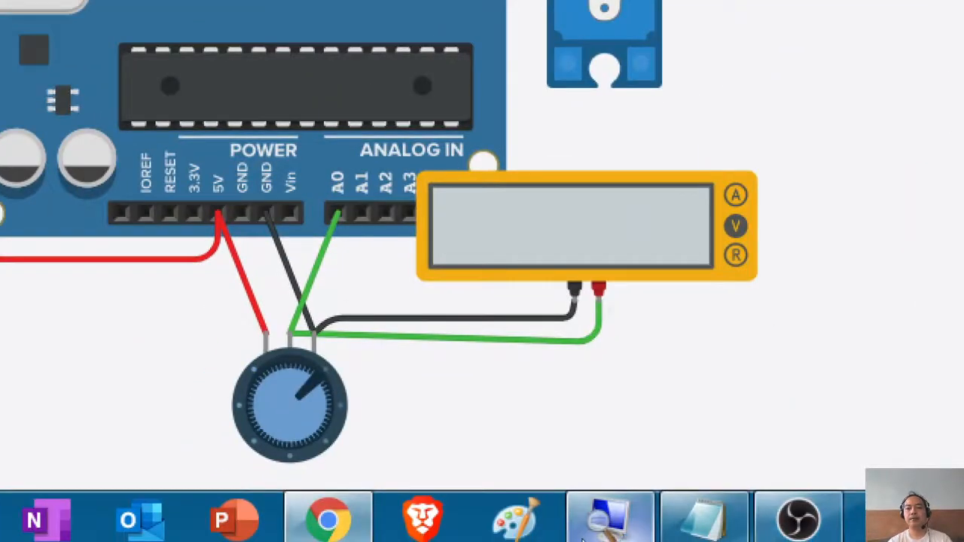
{"action": "left_click", "coordinate": [603, 520]}
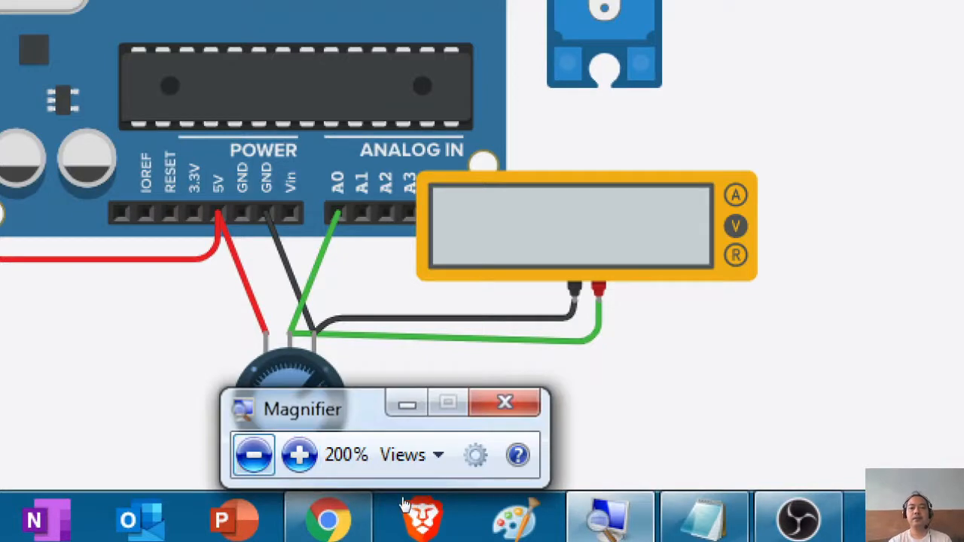
{"action": "key", "text": "super+minus"}
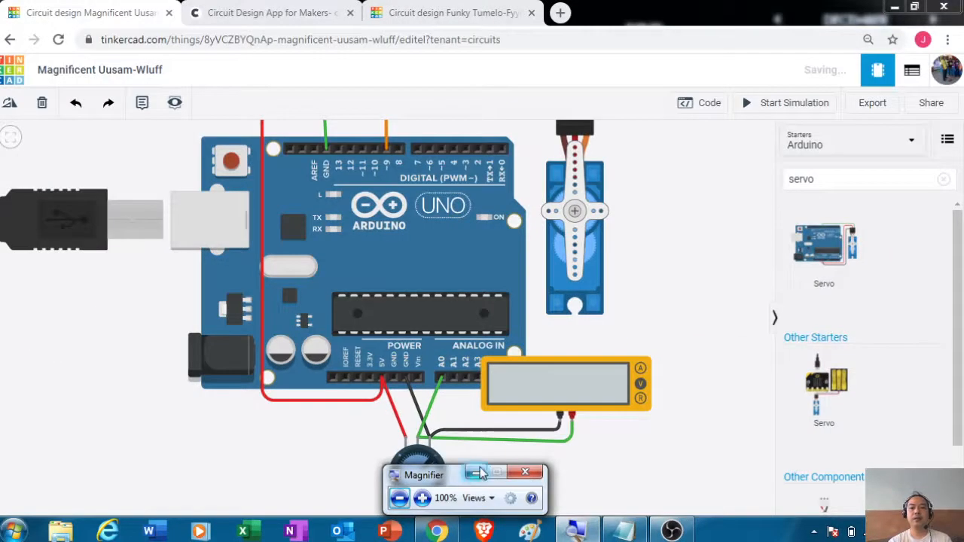
{"action": "left_click", "coordinate": [479, 472]}
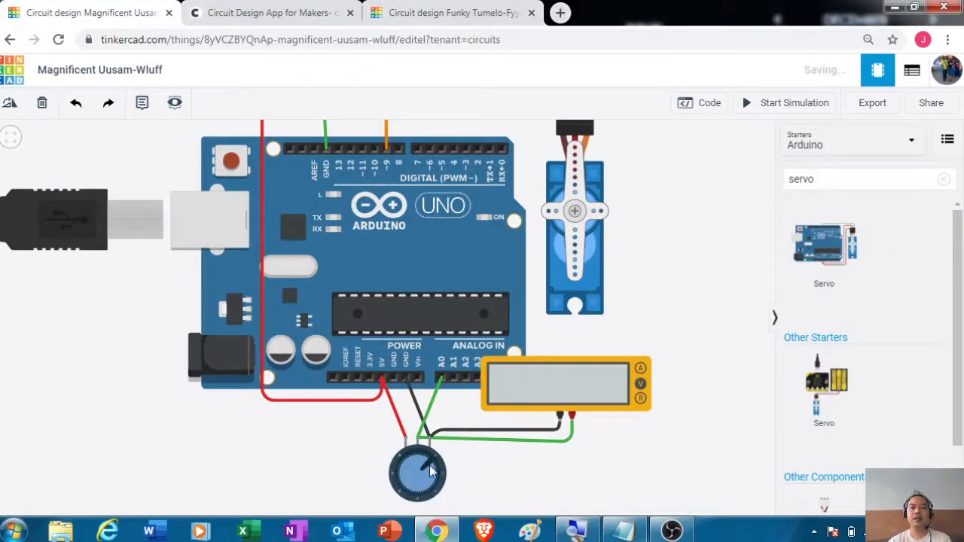
- Try to run the circuit simulation with the servo code and dismiss the code error report
{"action": "mouse_move", "coordinate": [431, 471]}
{"action": "left_mouse_down"}
{"action": "mouse_move", "coordinate": [431, 493]}
{"action": "mouse_move", "coordinate": [431, 456]}
{"action": "mouse_move", "coordinate": [429, 467]}
{"action": "left_mouse_up"}
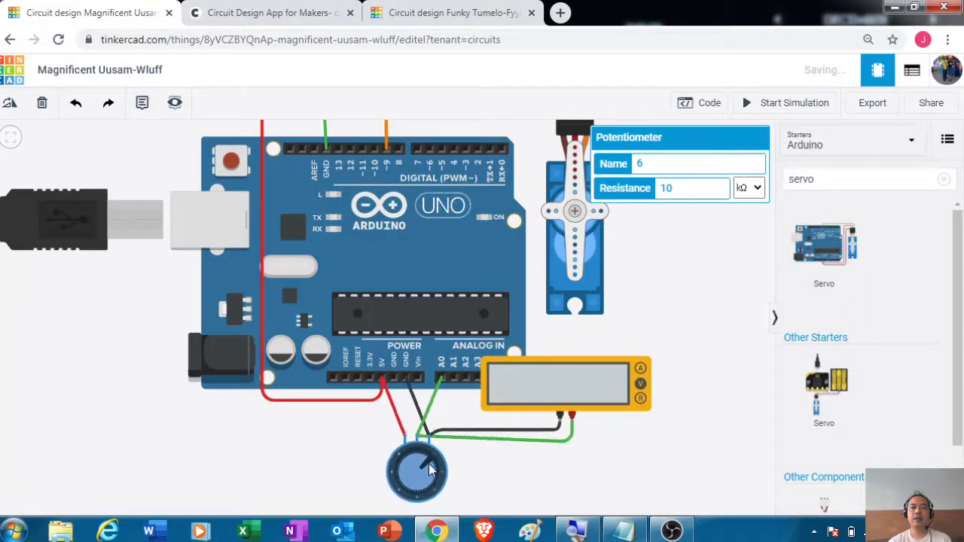
{"action": "left_click", "coordinate": [487, 471]}
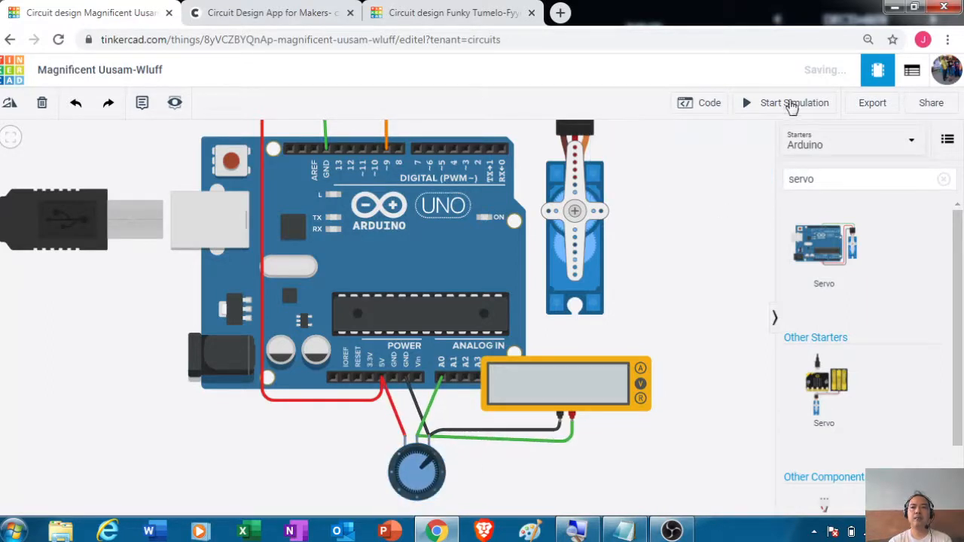
{"action": "left_click", "coordinate": [791, 105]}
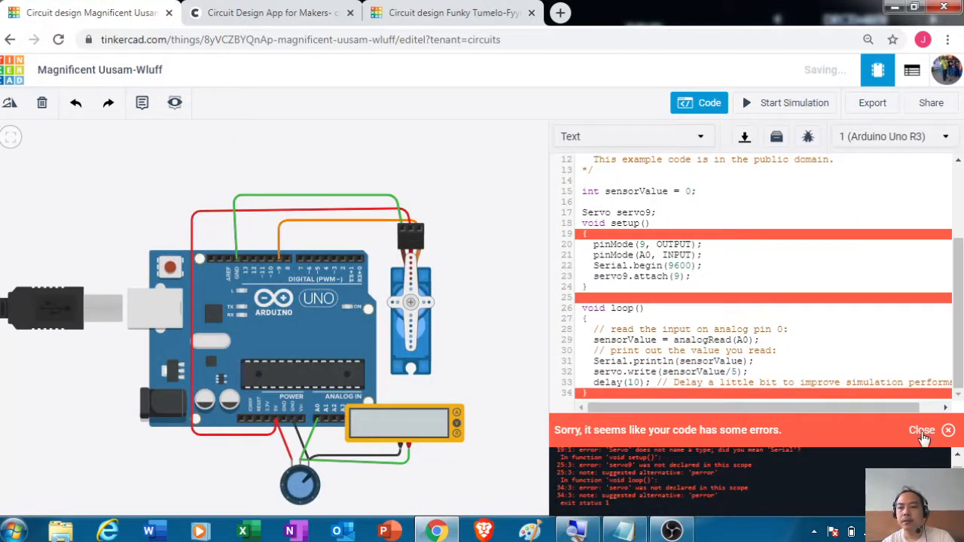
{"action": "left_click", "coordinate": [926, 431]}
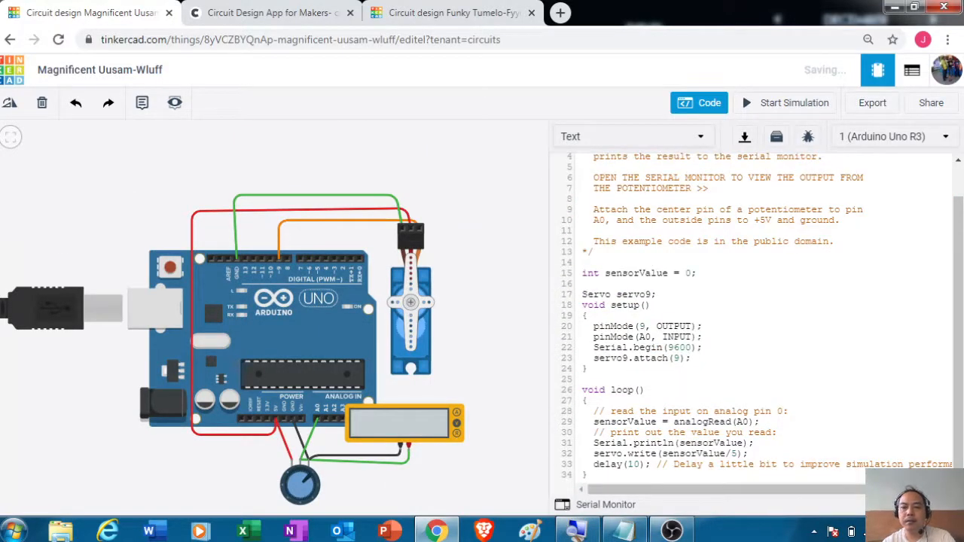
- Magnify the code to 200% and correct the write statement in loop() to servo9.write(sensorValue/5);
{"action": "left_click", "coordinate": [583, 532]}
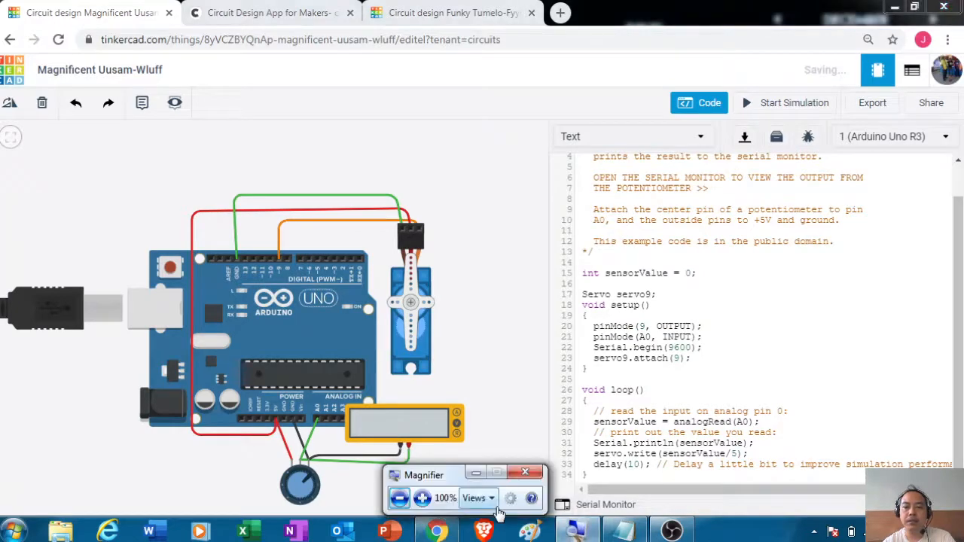
{"action": "left_click", "coordinate": [422, 498]}
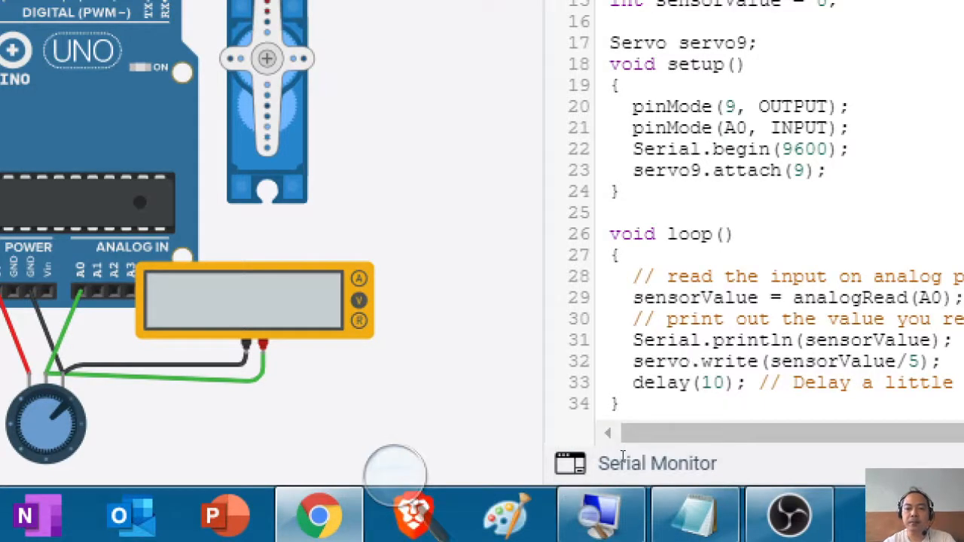
{"action": "type", "text": "9"}
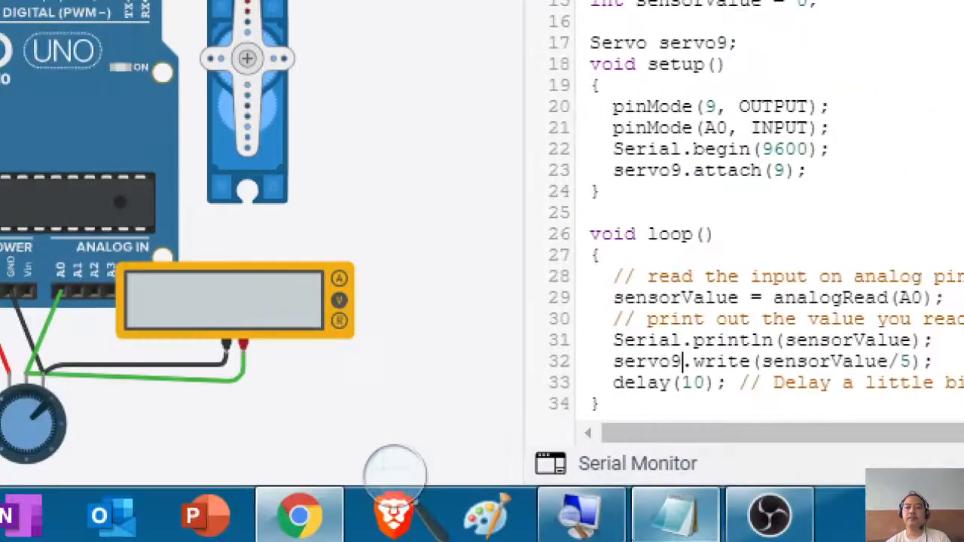
{"action": "mouse_move", "coordinate": [578, 533]}
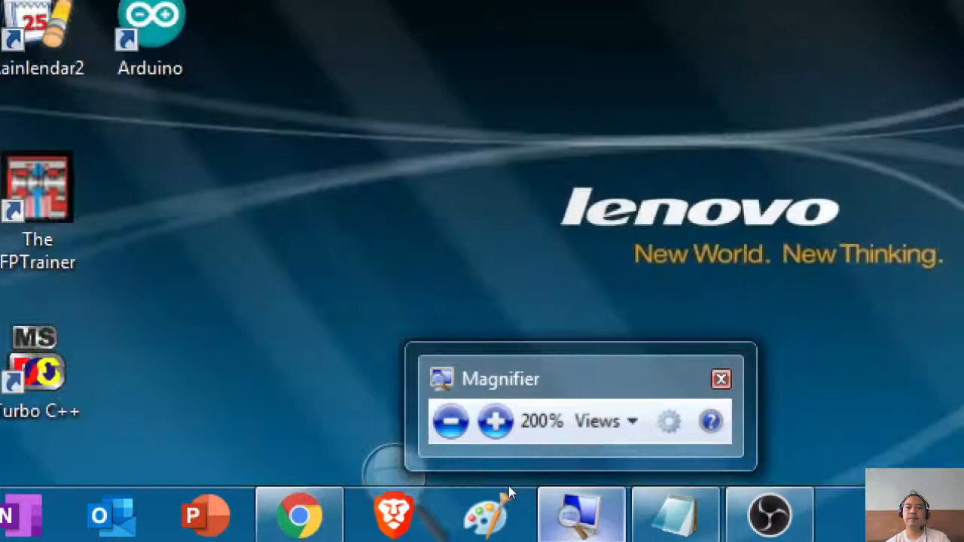
{"action": "left_click", "coordinate": [509, 486]}
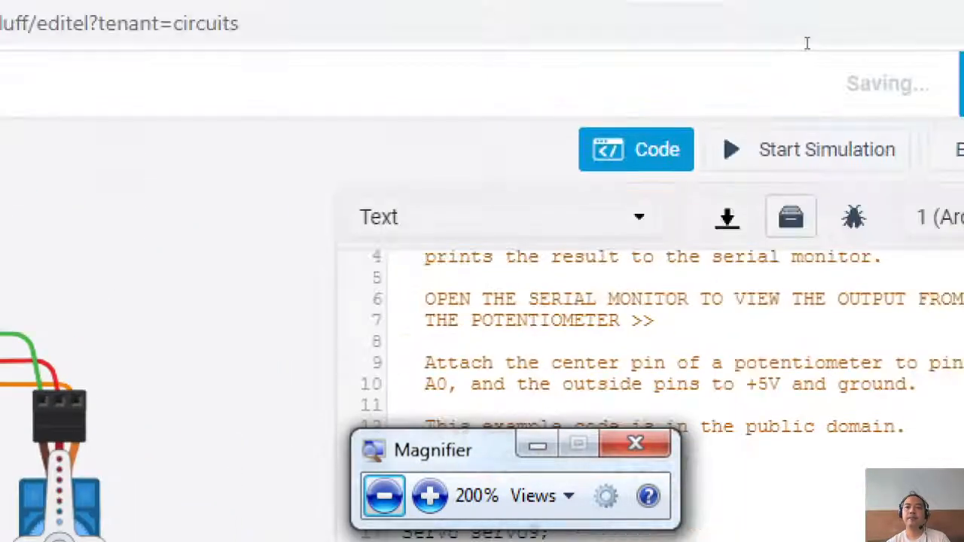
- Try to run the simulation, and add the line #include <Servo.h> directly above the sensorValue declaration
{"action": "left_click", "coordinate": [799, 149]}
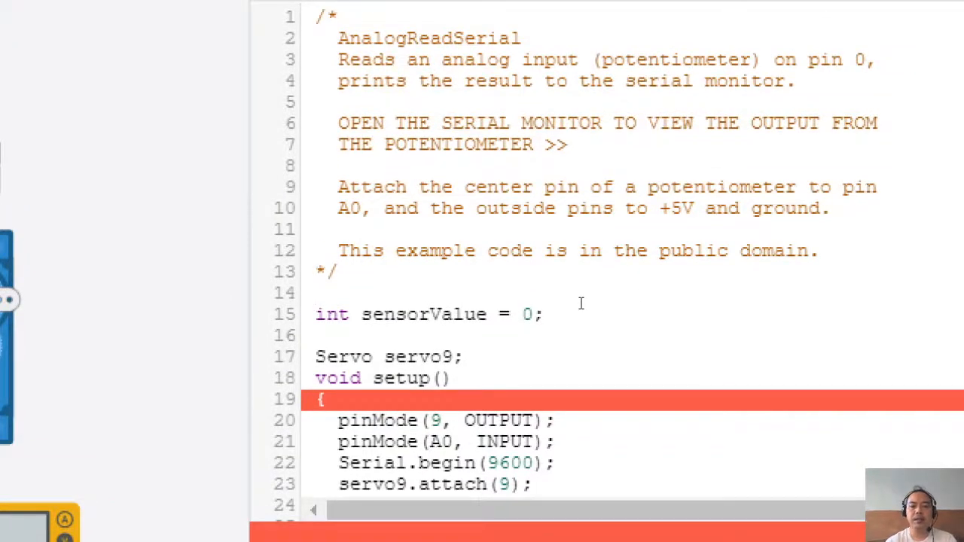
{"action": "type", "text": "int"}
{"action": "key", "text": "BackSpace"}
{"action": "key", "text": "BackSpace"}
{"action": "key", "text": "BackSpace"}
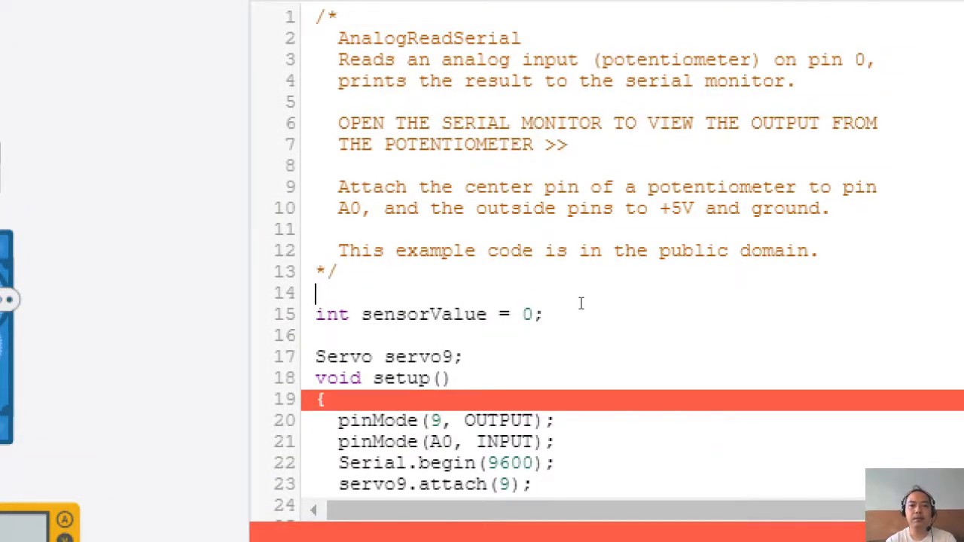
{"action": "type", "text": "#inlcu"}
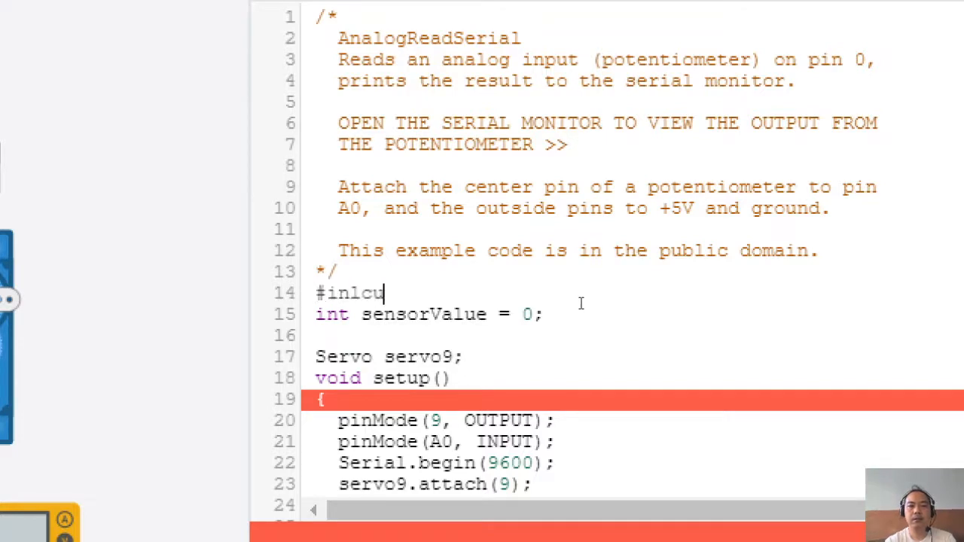
{"action": "key", "text": "BackSpace"}
{"action": "key", "text": "BackSpace"}
{"action": "key", "text": "BackSpace"}
{"action": "type", "text": "clude"}
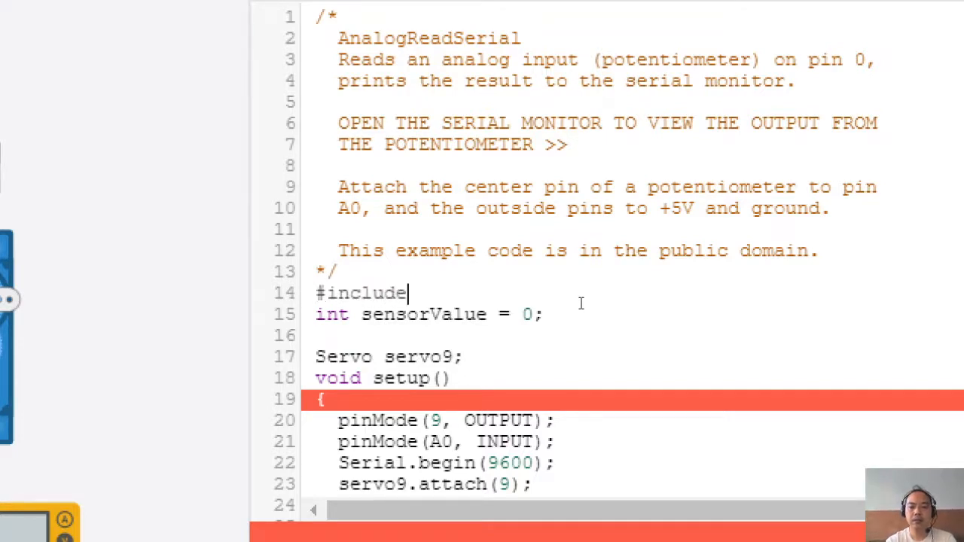
{"action": "type", "text": " <"}
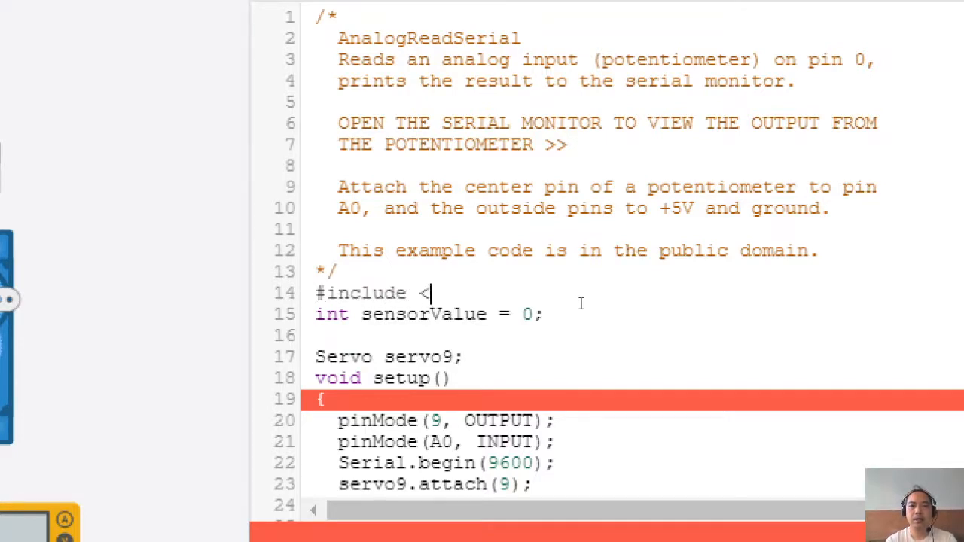
{"action": "type", "text": "Servo"}
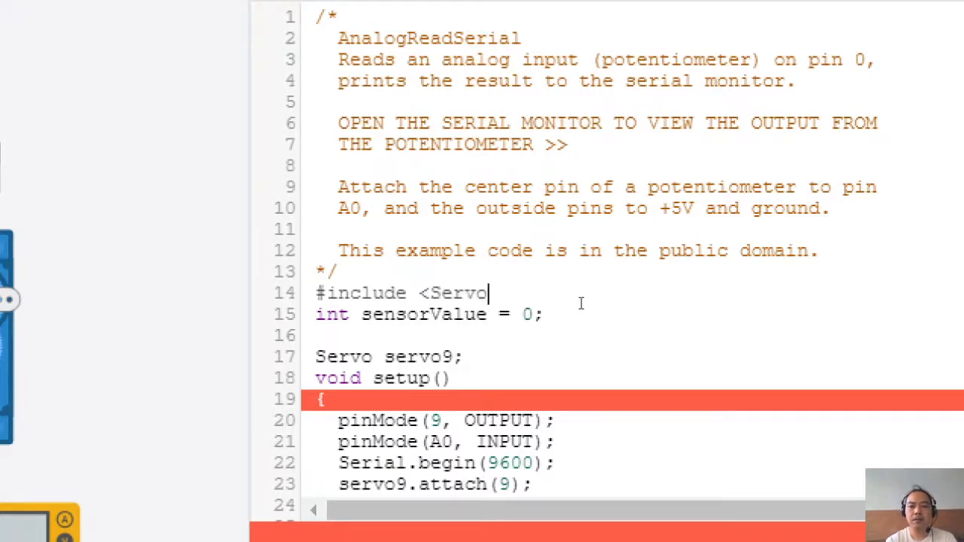
{"action": "type", "text": ".h>"}
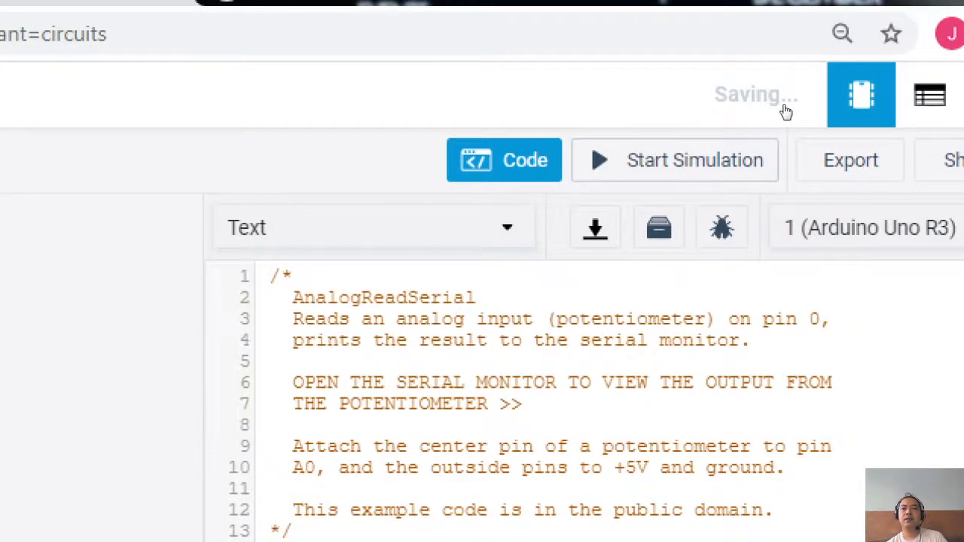
- Start the circuit simulation with the updated code and return the screen magnification to 100%
{"action": "left_click", "coordinate": [761, 132]}
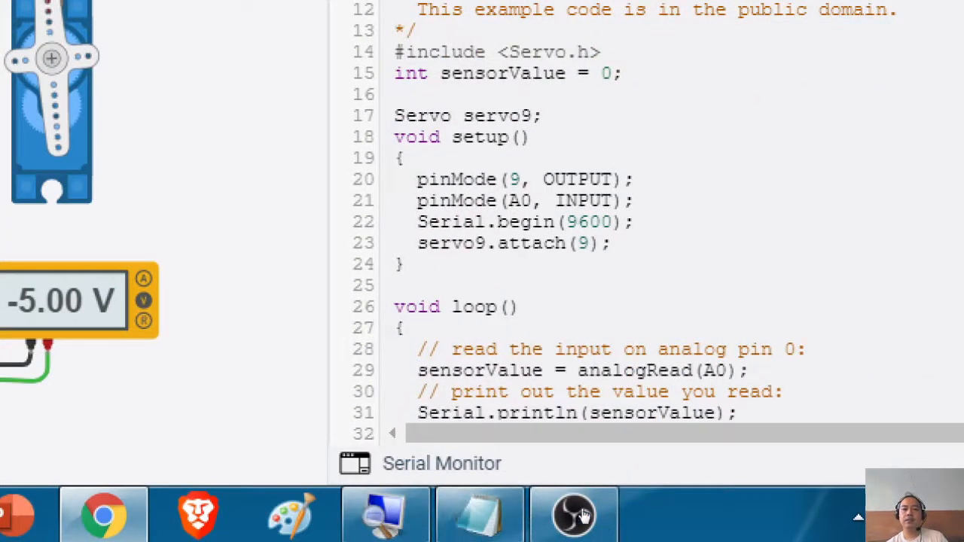
{"action": "left_click", "coordinate": [379, 512]}
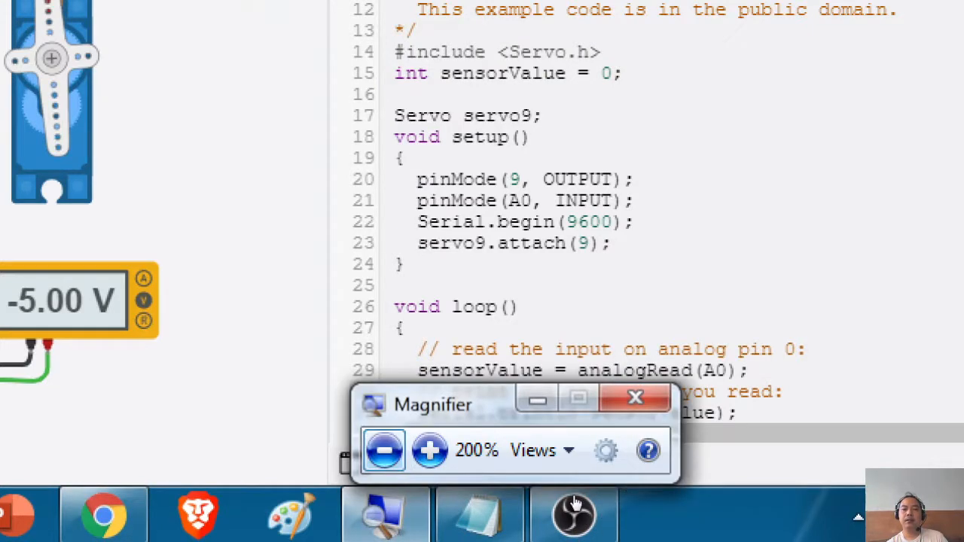
{"action": "left_click", "coordinate": [385, 450]}
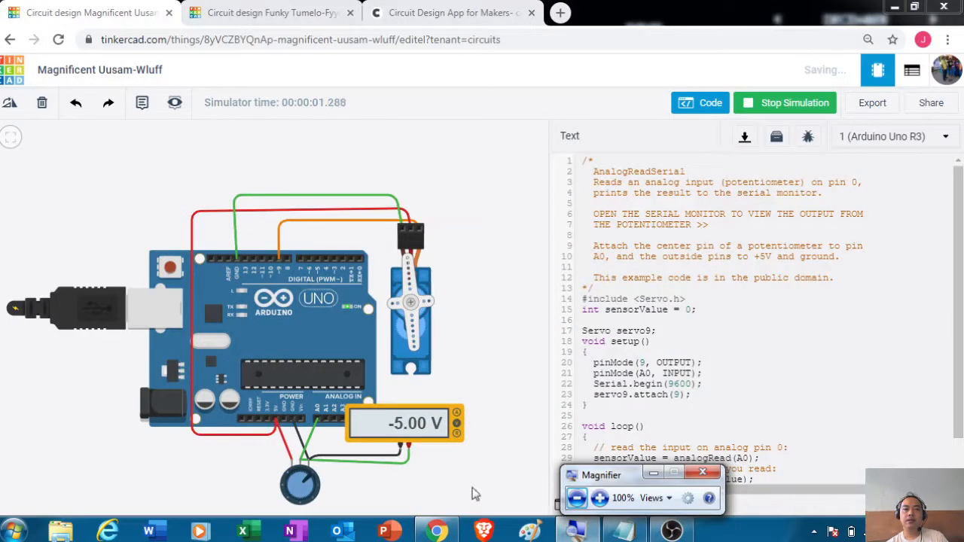
- Turn the potentiometer knob back and forth across its full range to test how the servo arm follows
{"action": "left_click", "coordinate": [307, 472]}
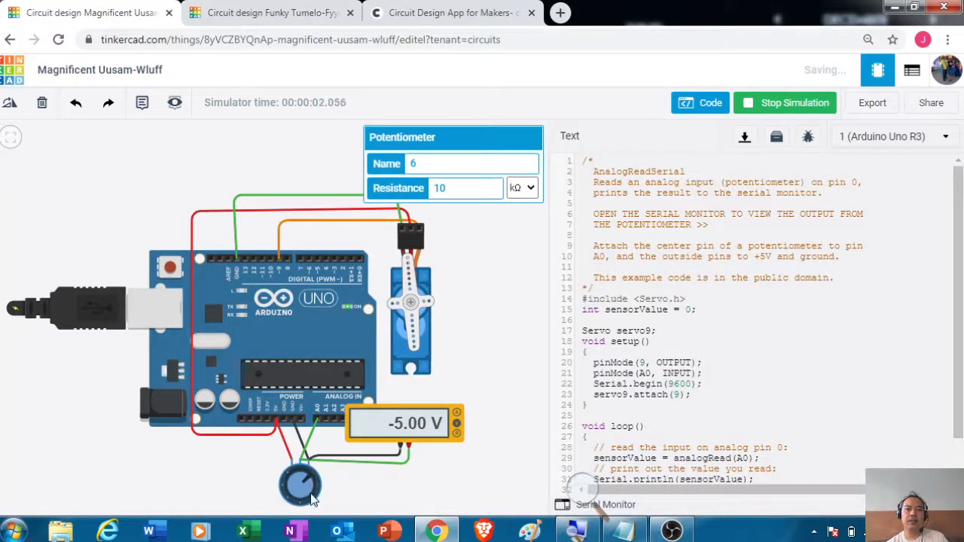
{"action": "left_click", "coordinate": [341, 486]}
{"action": "mouse_move", "coordinate": [312, 484]}
{"action": "left_mouse_down"}
{"action": "mouse_move", "coordinate": [296, 509]}
{"action": "mouse_move", "coordinate": [288, 481]}
{"action": "mouse_move", "coordinate": [314, 473]}
{"action": "mouse_move", "coordinate": [291, 499]}
{"action": "mouse_move", "coordinate": [298, 517]}
{"action": "mouse_move", "coordinate": [315, 488]}
{"action": "mouse_move", "coordinate": [304, 480]}
{"action": "mouse_move", "coordinate": [310, 503]}
{"action": "mouse_move", "coordinate": [300, 514]}
{"action": "mouse_move", "coordinate": [285, 490]}
{"action": "mouse_move", "coordinate": [297, 478]}
{"action": "left_mouse_up"}
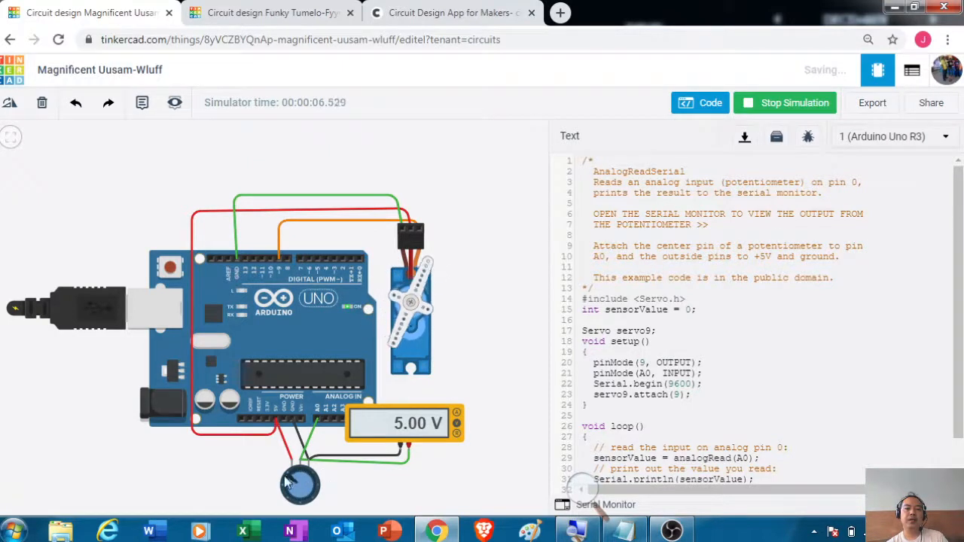
{"action": "left_click_drag", "start_coordinate": [310, 491], "coordinate": [303, 477]}
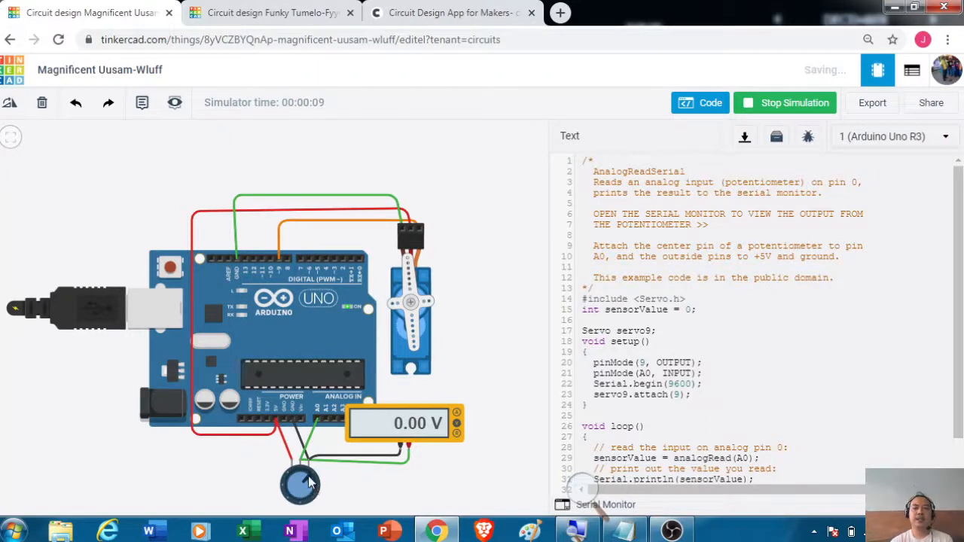
{"action": "mouse_move", "coordinate": [308, 483]}
{"action": "left_mouse_down"}
{"action": "mouse_move", "coordinate": [312, 500]}
{"action": "mouse_move", "coordinate": [293, 501]}
{"action": "mouse_move", "coordinate": [298, 465]}
{"action": "mouse_move", "coordinate": [309, 476]}
{"action": "left_mouse_up"}
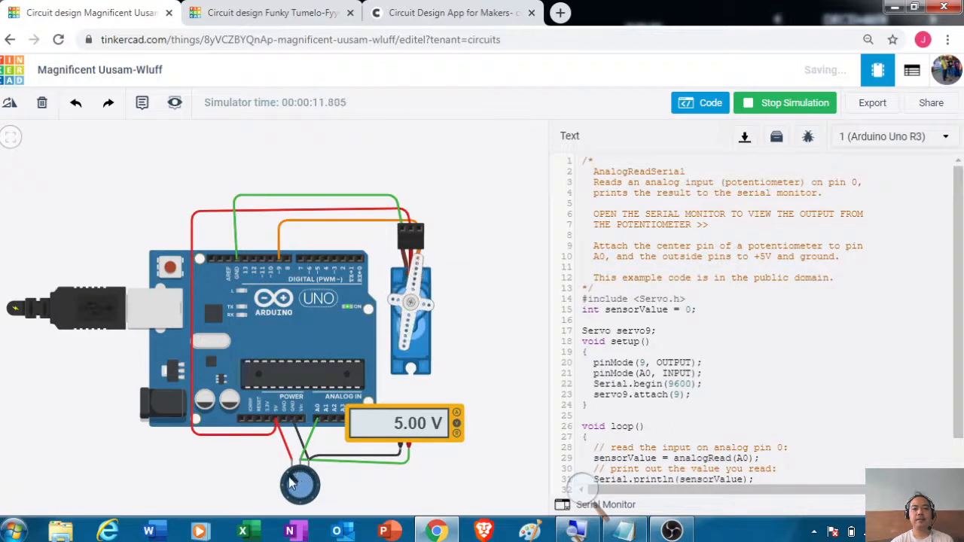
{"action": "left_click_drag", "start_coordinate": [291, 484], "coordinate": [299, 512]}
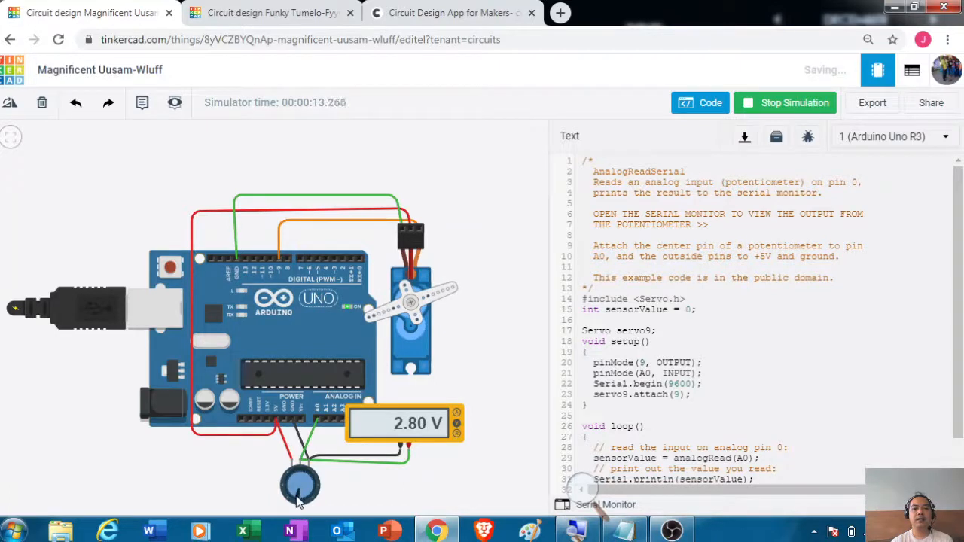
{"action": "left_click_drag", "start_coordinate": [303, 503], "coordinate": [295, 511]}
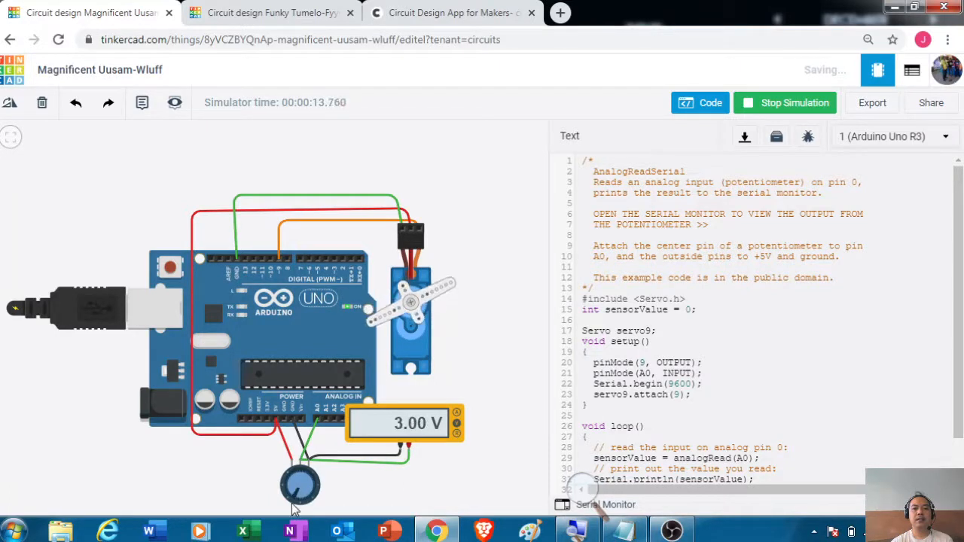
{"action": "left_click", "coordinate": [300, 506]}
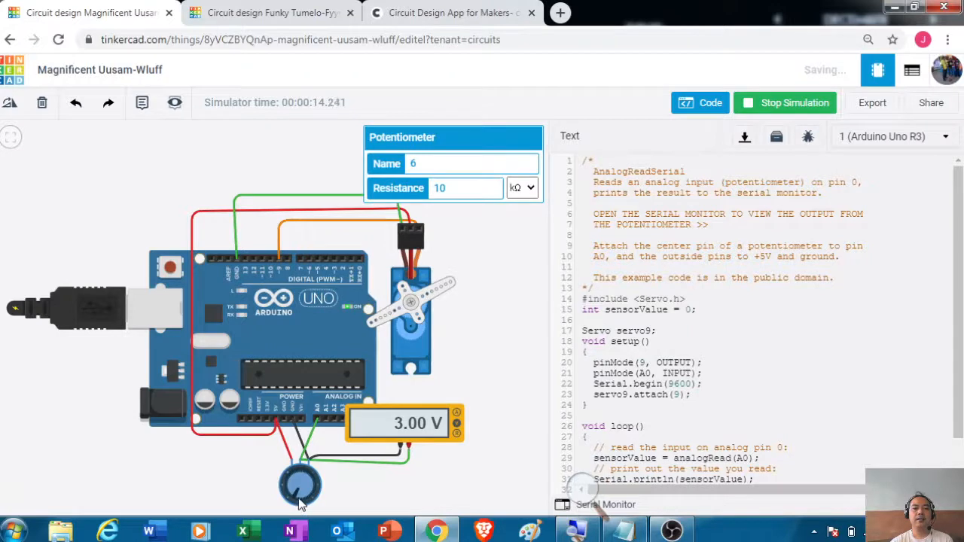
{"action": "left_click_drag", "start_coordinate": [298, 501], "coordinate": [305, 479]}
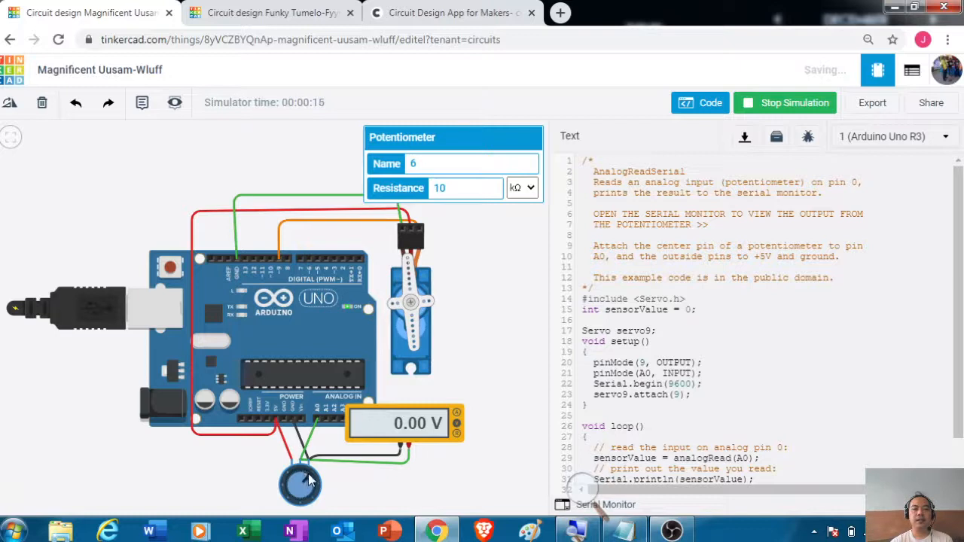
{"action": "left_click_drag", "start_coordinate": [309, 481], "coordinate": [306, 503]}
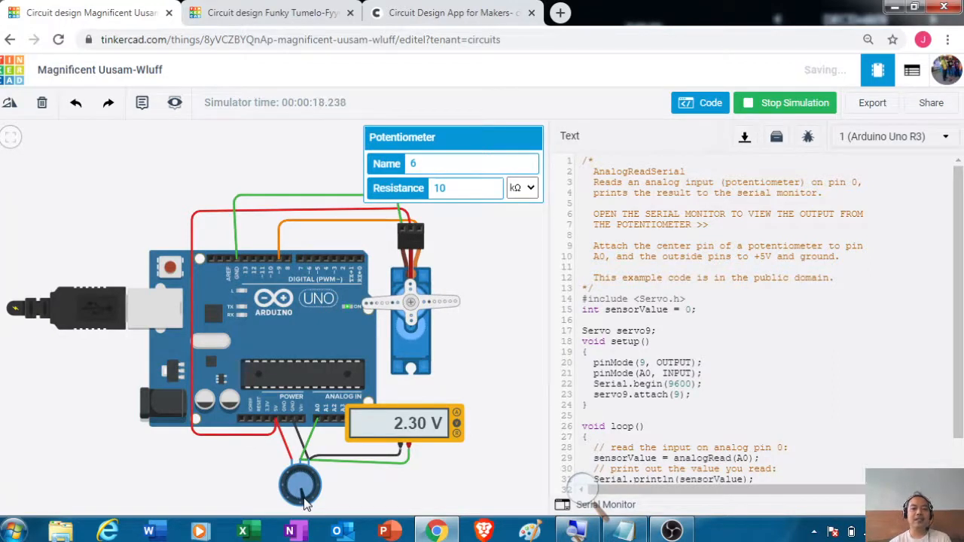
{"action": "left_click_drag", "start_coordinate": [301, 505], "coordinate": [297, 479]}
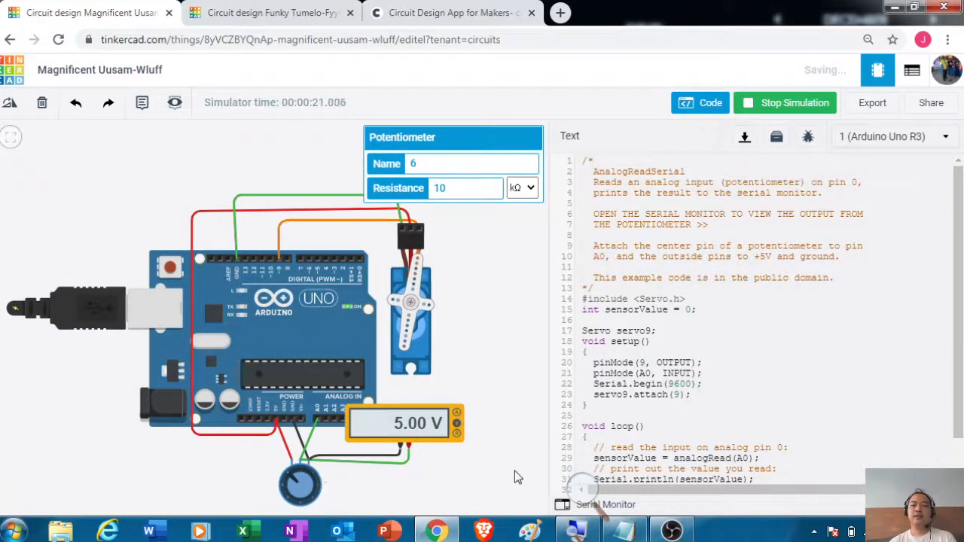
- Open the Serial Monitor and turn the potentiometer from its maximum back to its minimum to compare the printed sensor values
{"action": "left_click", "coordinate": [562, 505]}
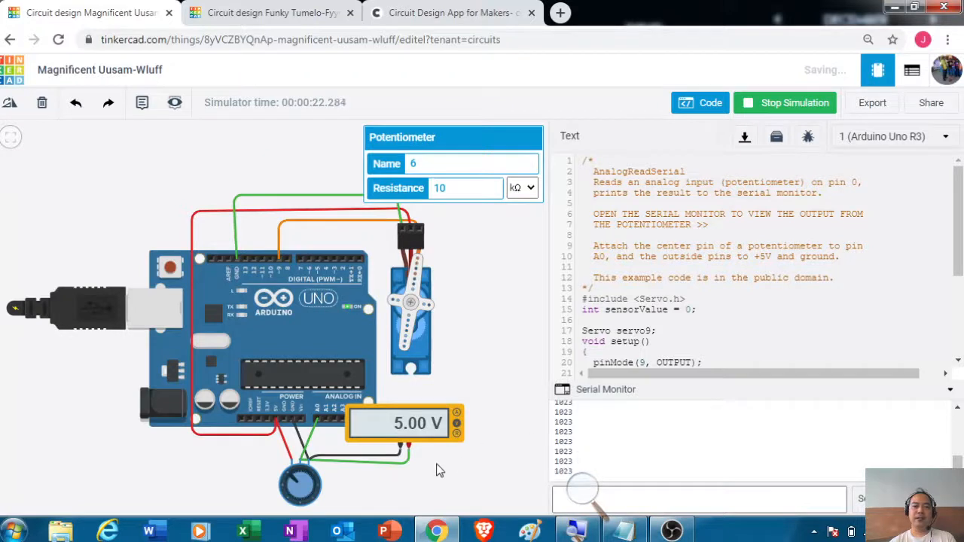
{"action": "mouse_move", "coordinate": [294, 485]}
{"action": "left_mouse_down"}
{"action": "mouse_move", "coordinate": [304, 510]}
{"action": "mouse_move", "coordinate": [311, 480]}
{"action": "mouse_move", "coordinate": [312, 500]}
{"action": "mouse_move", "coordinate": [300, 503]}
{"action": "mouse_move", "coordinate": [293, 488]}
{"action": "mouse_move", "coordinate": [315, 489]}
{"action": "mouse_move", "coordinate": [300, 478]}
{"action": "left_mouse_up"}
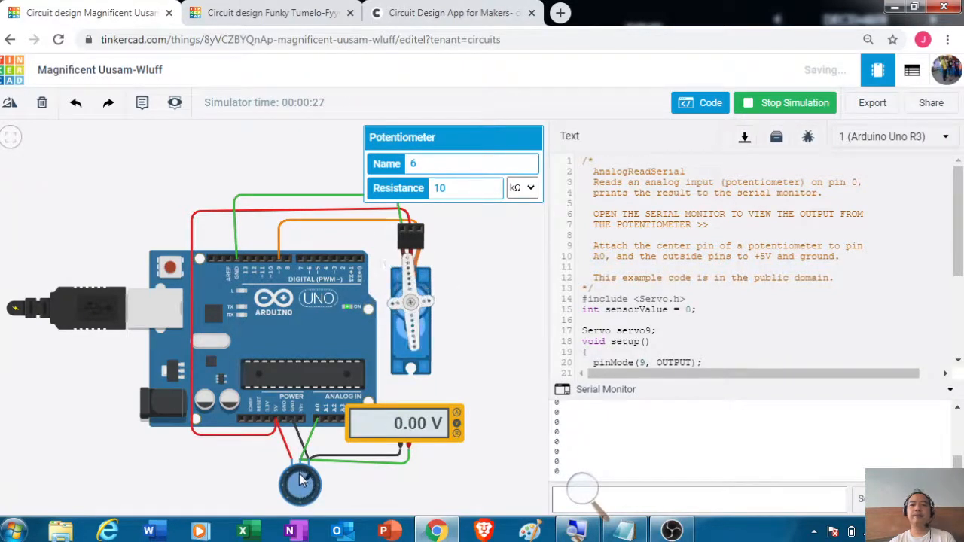